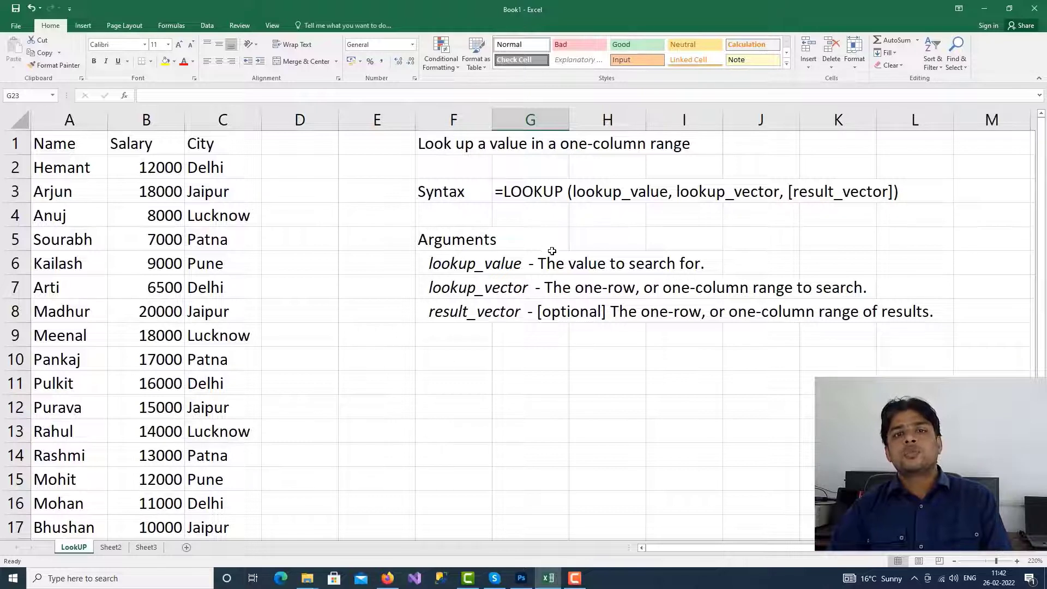
- Give the Name, Salary, City header row A1:C1 the Input cell style
left_click(642, 146)
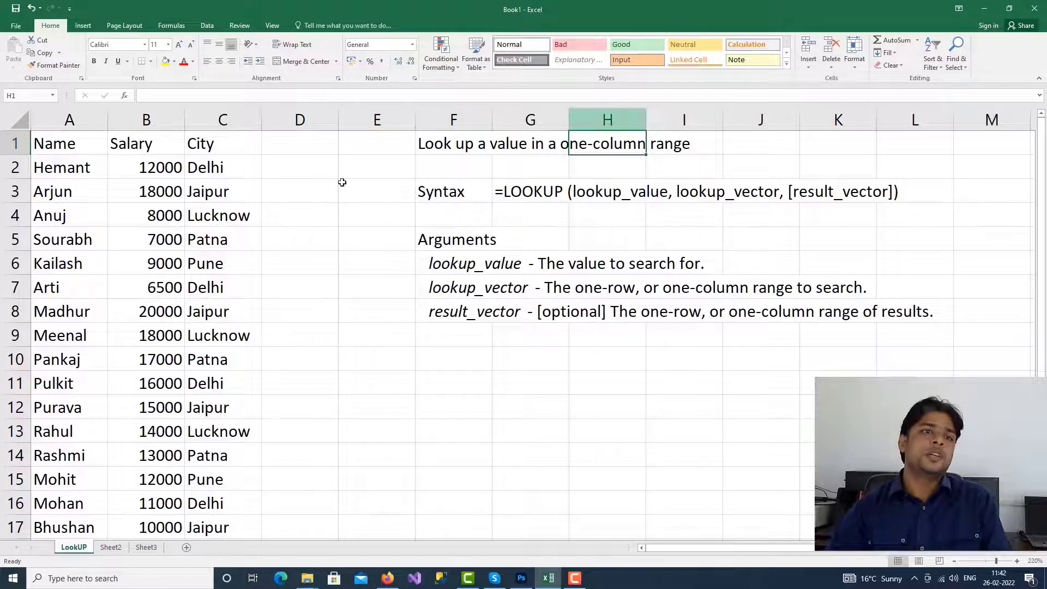
left_click_drag(60, 165, 165, 435)
scroll(165, 435, "down", 2)
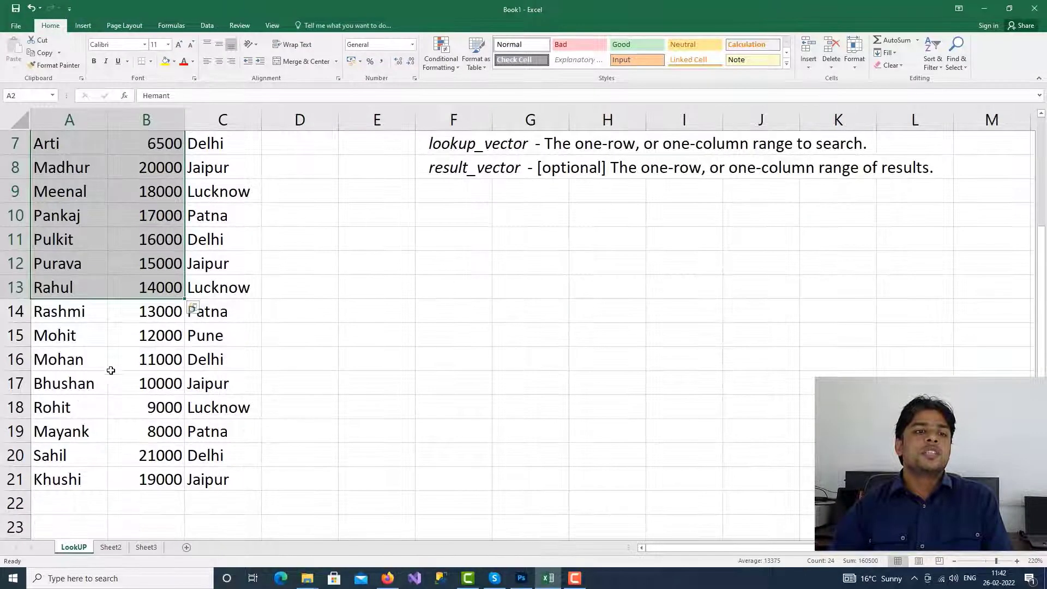
left_click_drag(60, 312, 202, 314)
scroll(145, 287, "up", 2)
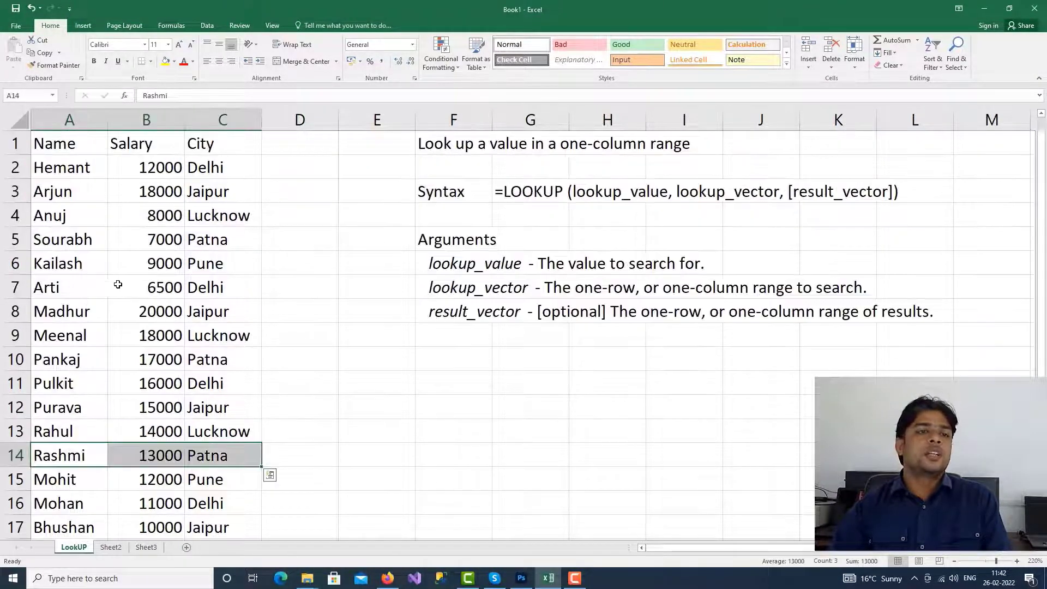
left_click_drag(103, 267, 154, 273)
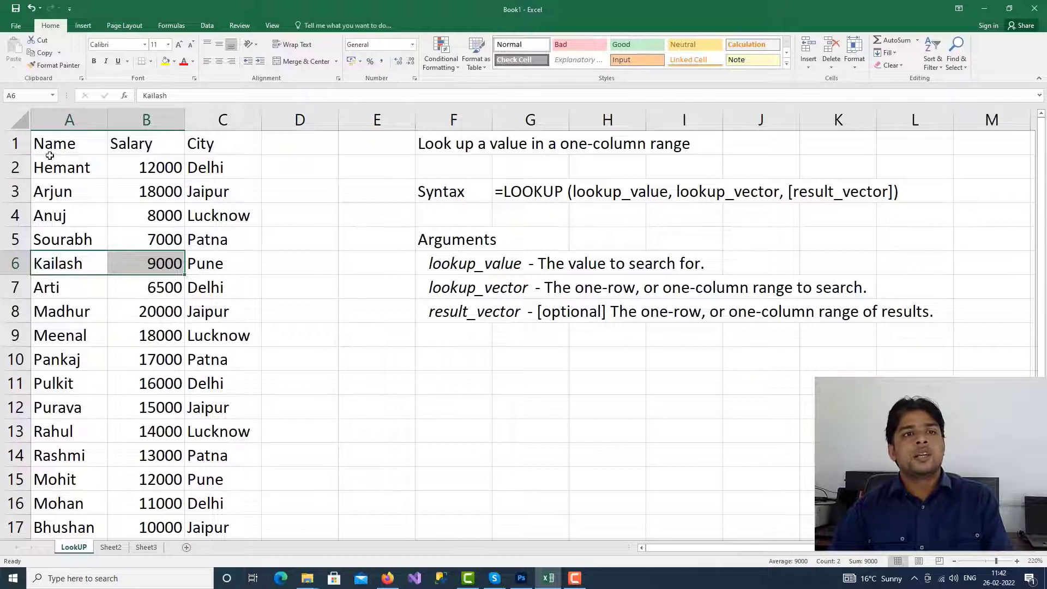
left_click_drag(47, 147, 228, 142)
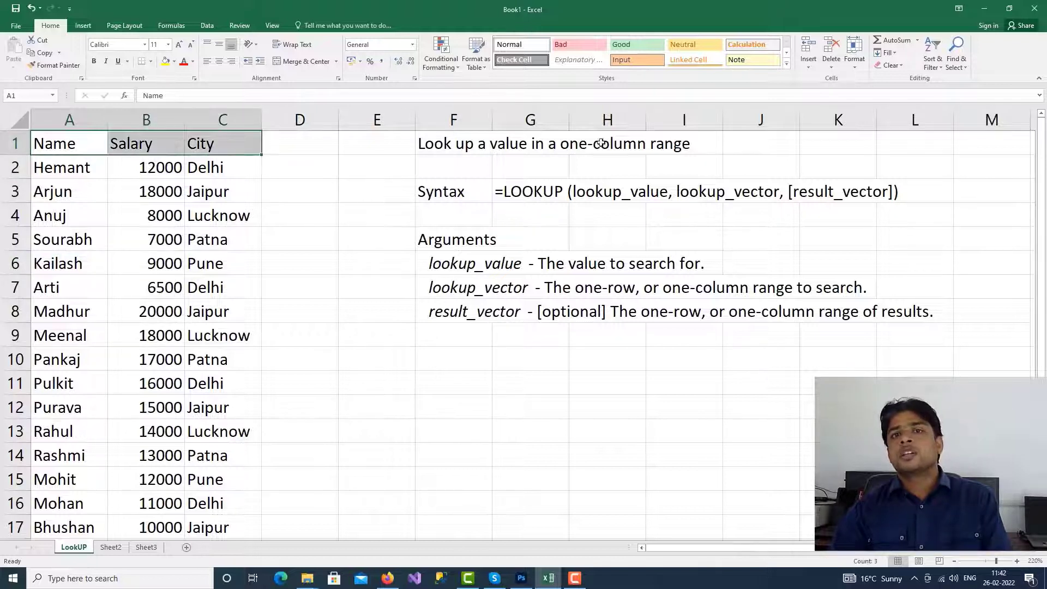
left_click(645, 61)
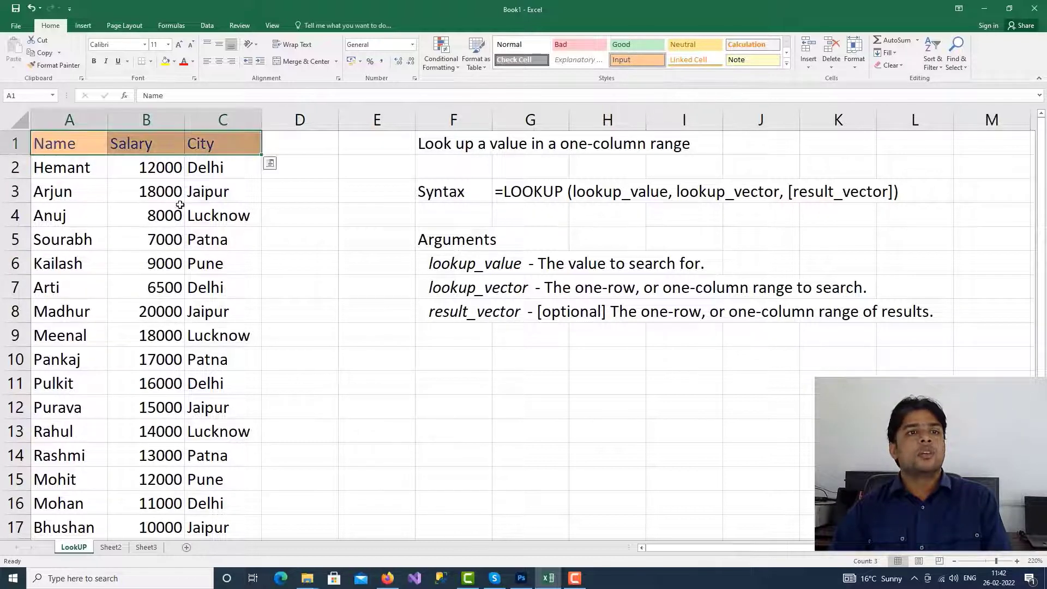
left_click(180, 206)
- Apply the Calculation cell style to the data A2:C21 and widen column B
left_click(66, 170)
scroll(217, 430, "down", 1)
scroll(217, 430, "down", 2)
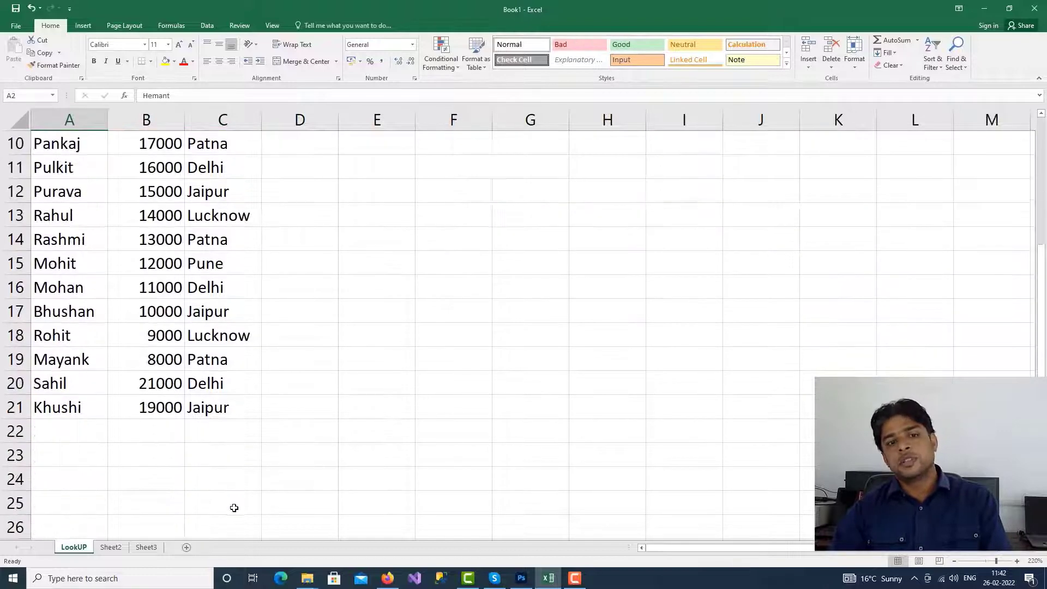
left_click(210, 408, "shift")
scroll(254, 401, "up", 3)
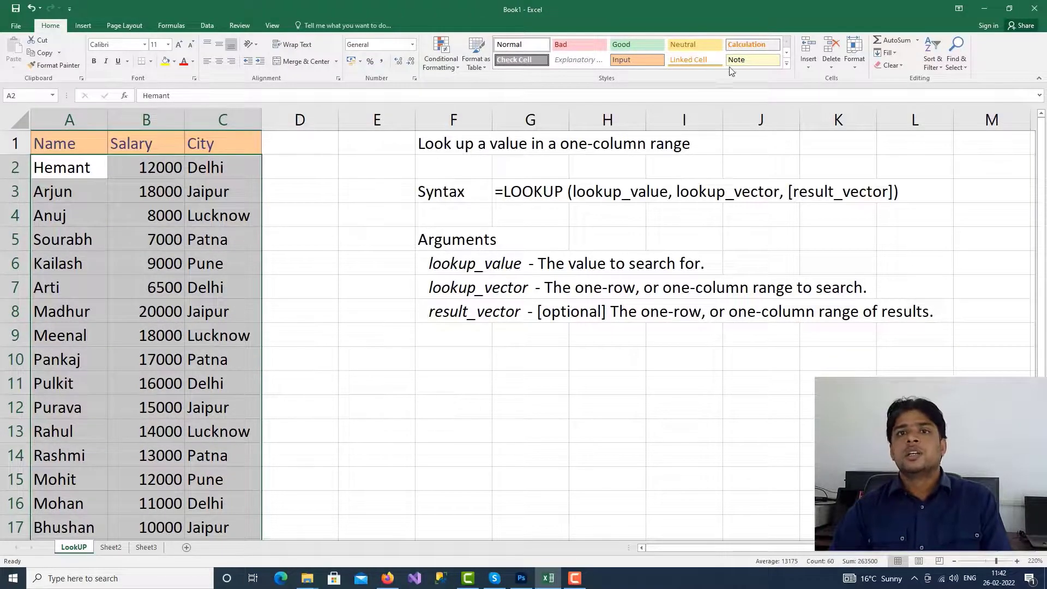
left_click(752, 44)
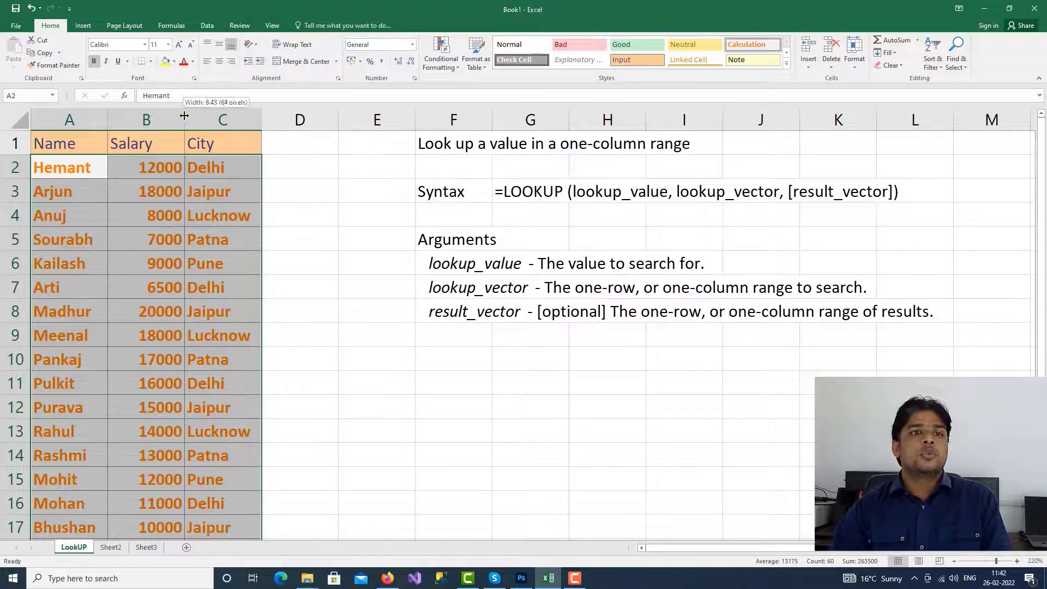
left_click_drag(188, 112, 201, 112)
left_click(158, 125)
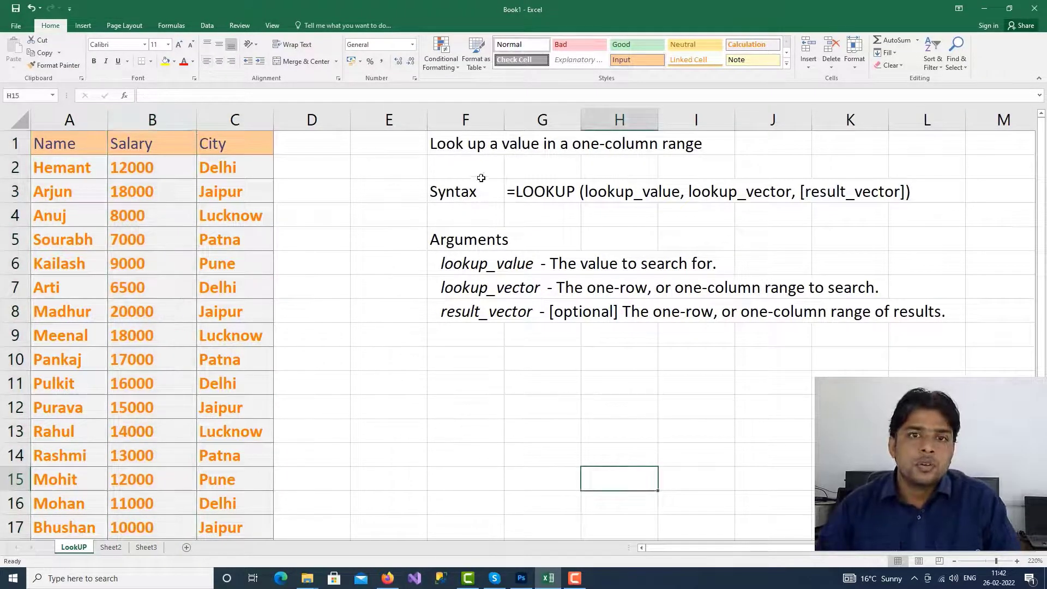
left_click(457, 197)
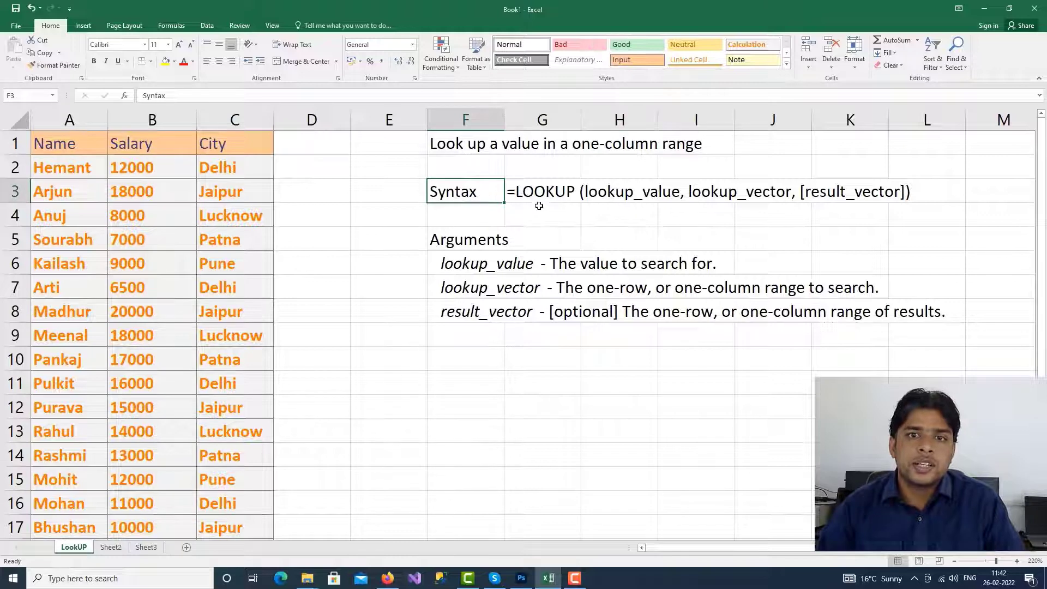
left_click(521, 192)
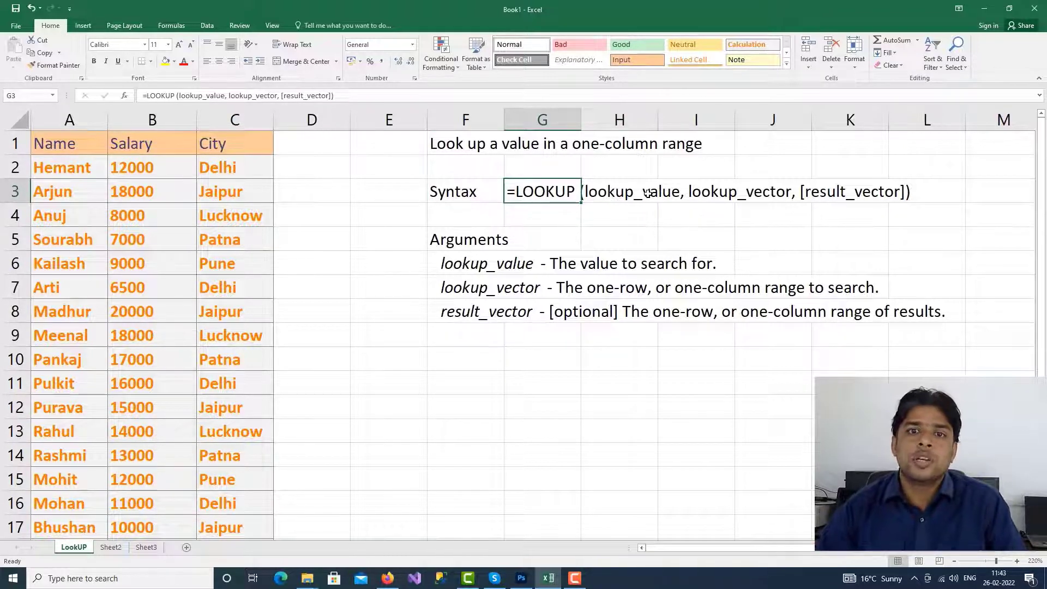
left_click(671, 264)
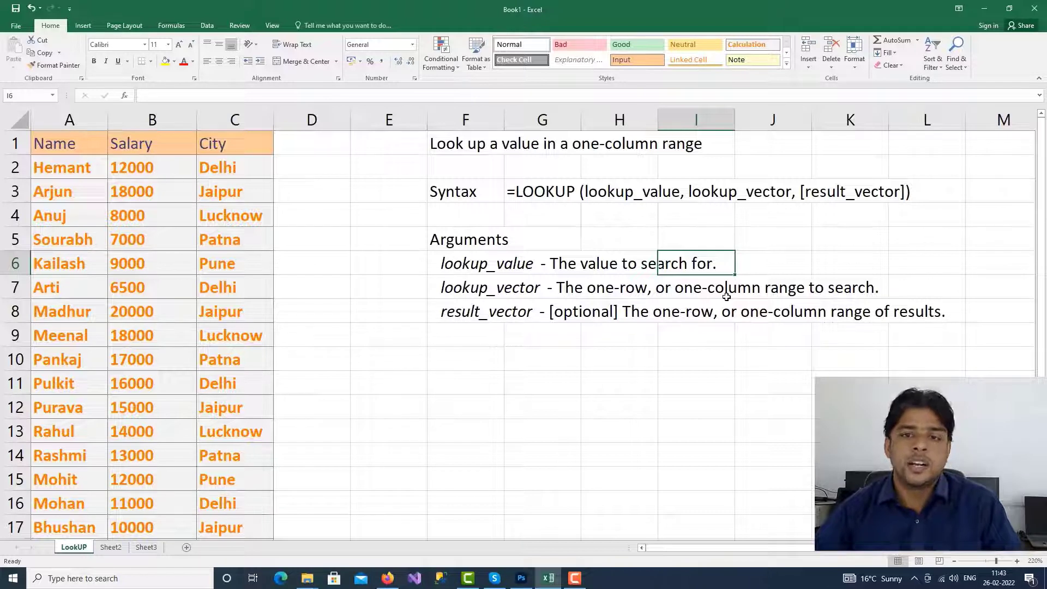
left_click(522, 317)
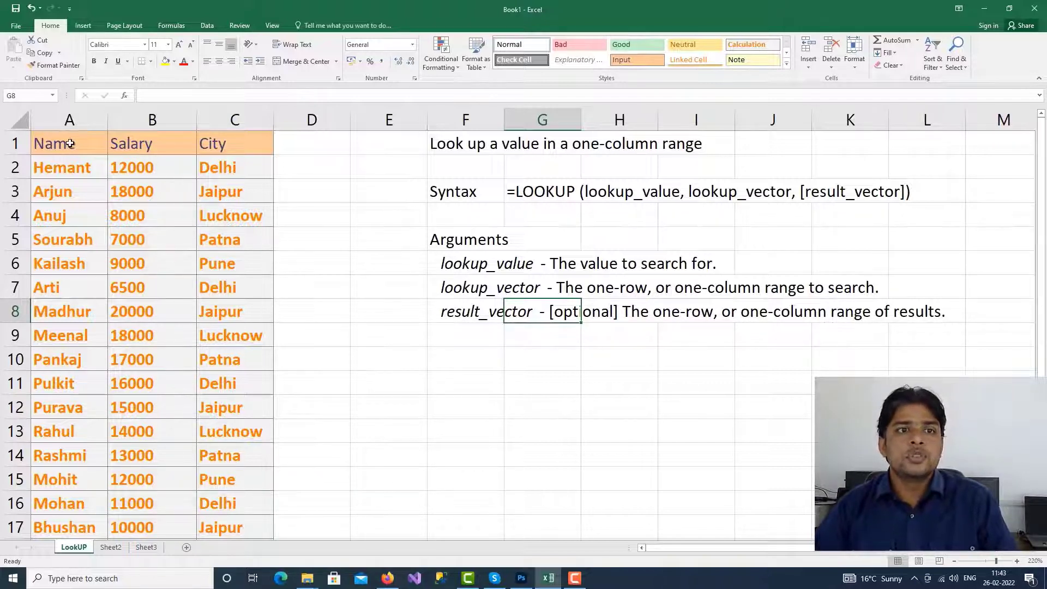
- Copy the Name, Salary, City headers from A1:C1 into F11:H11
left_click_drag(69, 143, 207, 144)
key("ctrl+c")
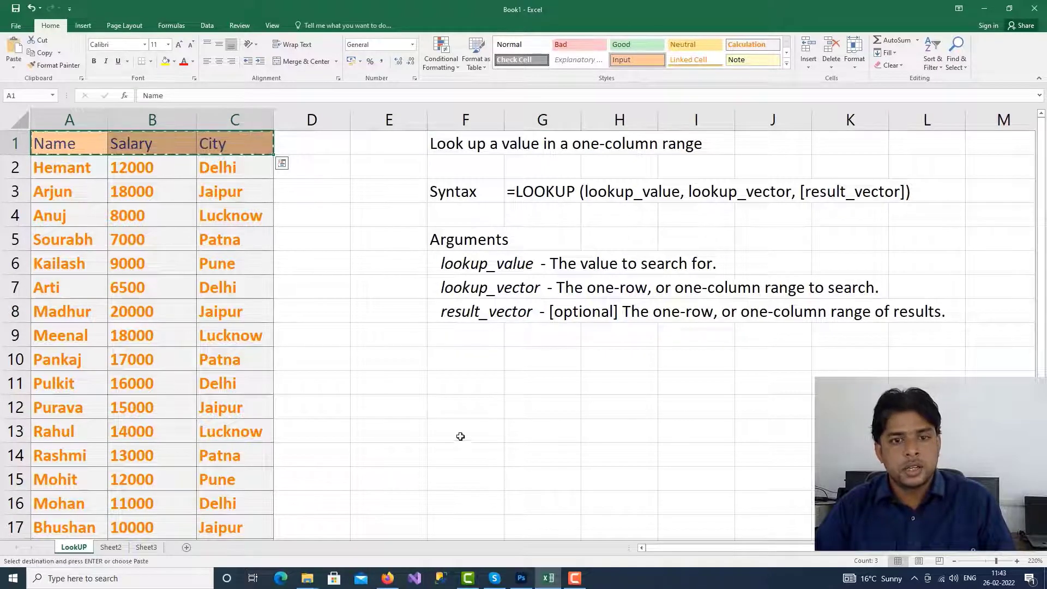
left_click(465, 388)
key("ctrl+v")
left_click(467, 428)
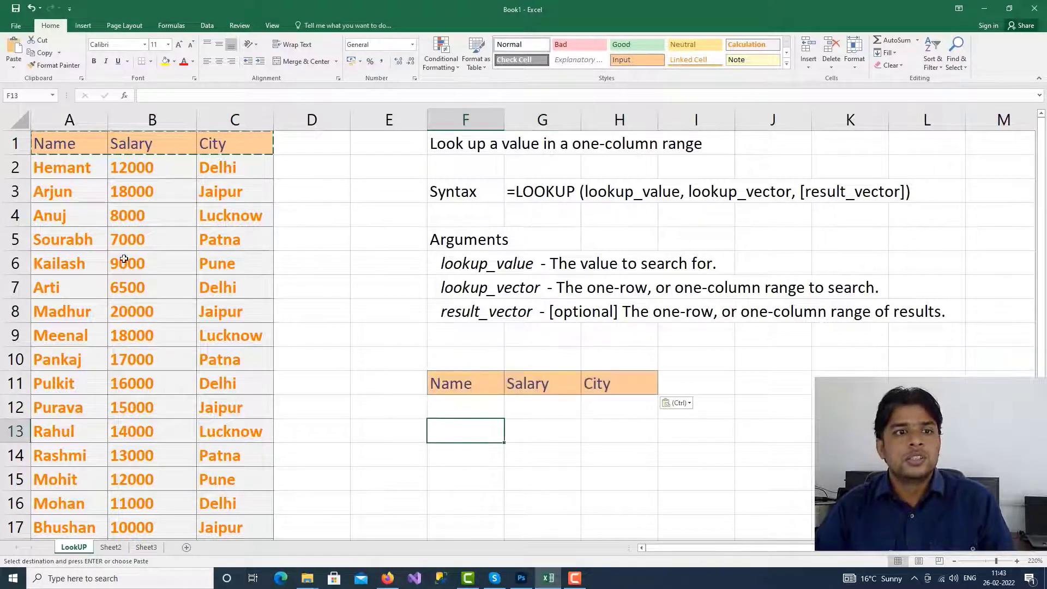
- Copy the name Rahul from the table into F12 under the Name heading
left_click(71, 403)
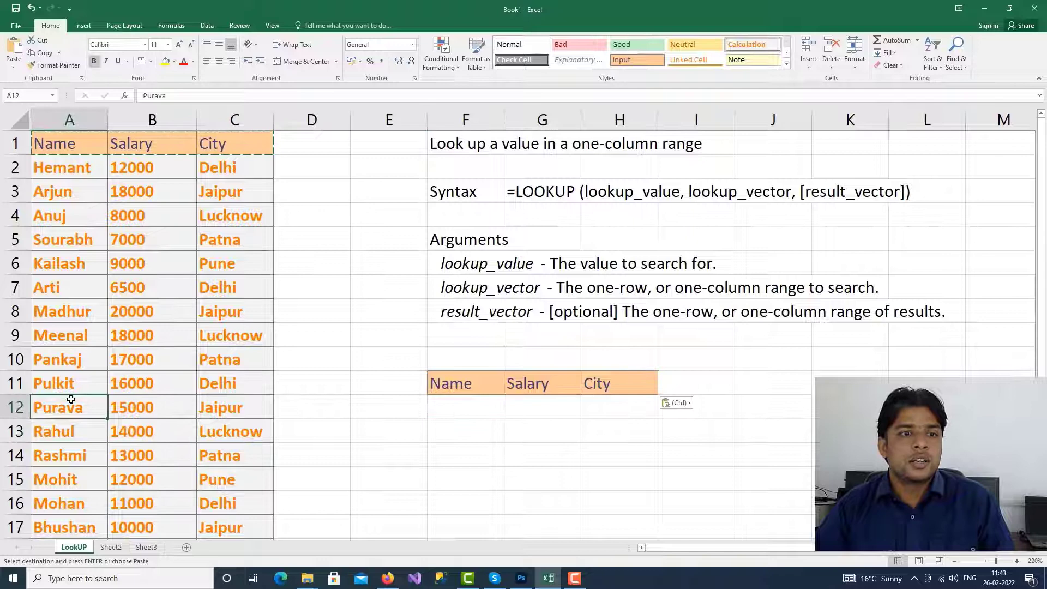
double_click(70, 427)
double_click(55, 431)
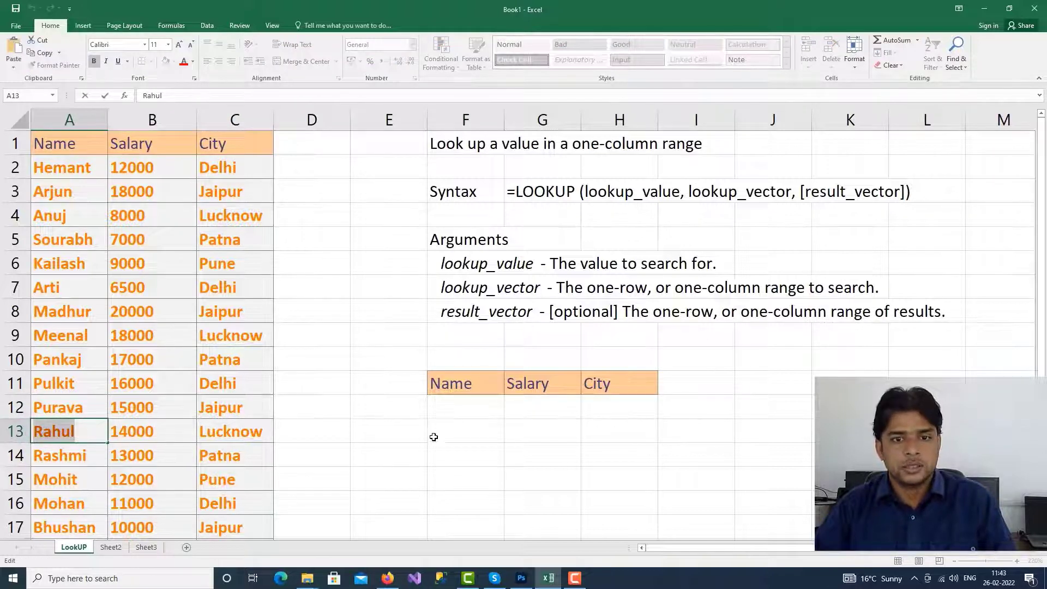
key("ctrl+c")
left_click(459, 409)
key("ctrl+v")
left_click(552, 405)
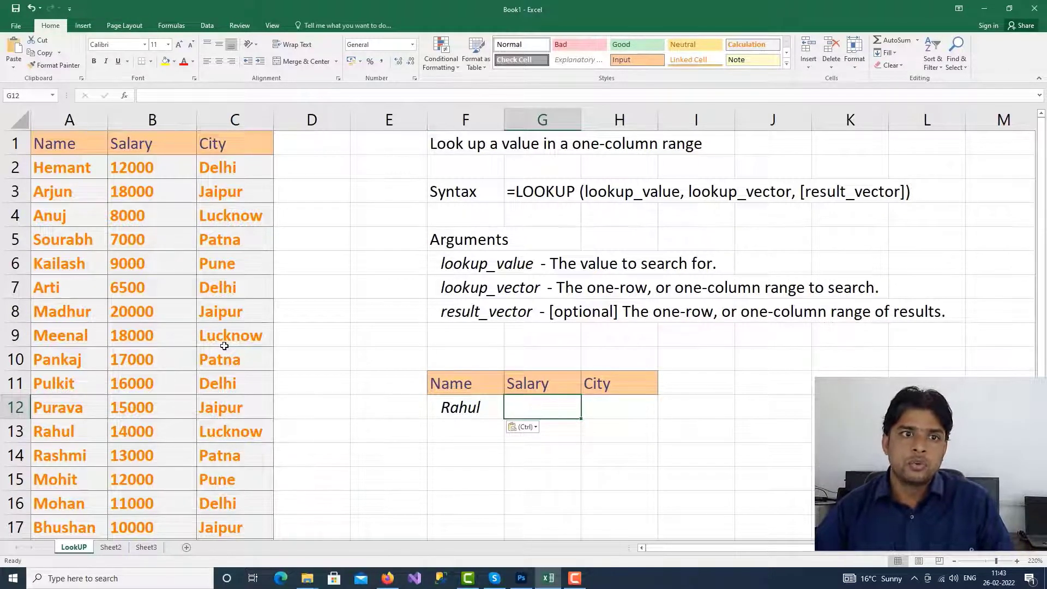
- Sort the data A2:C21 A to Z by name so it starts with Anuj
left_click(51, 168)
scroll(152, 379, "down", 3)
left_click(224, 407, "shift")
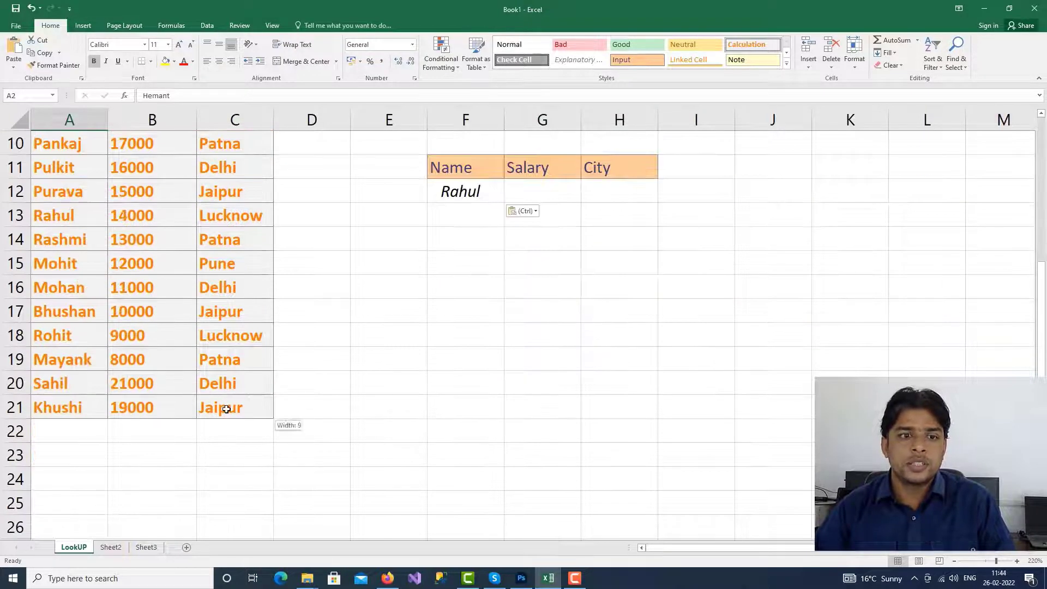
scroll(227, 409, "up", 3)
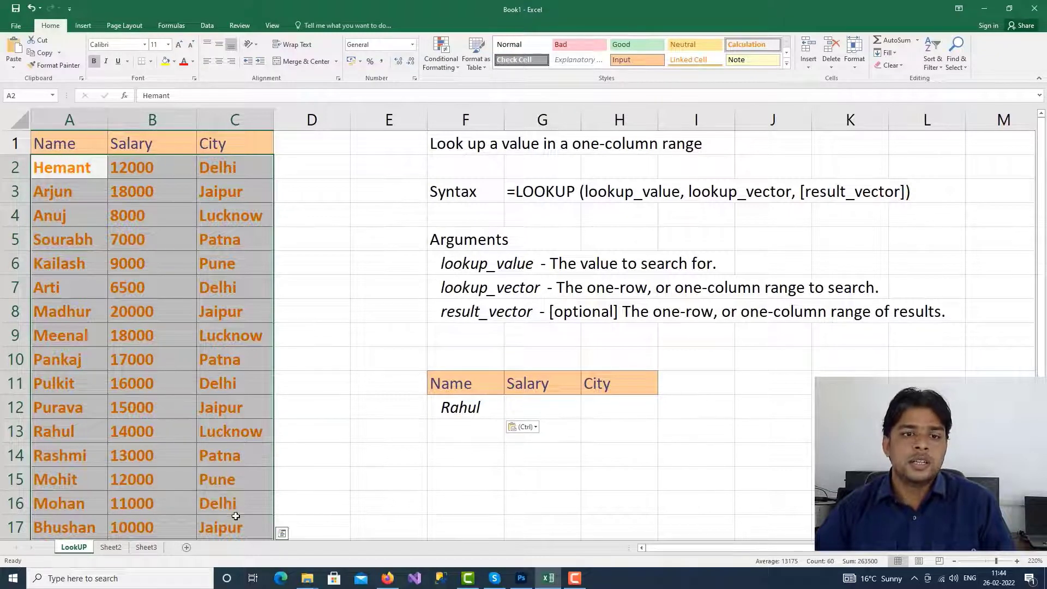
scroll(276, 510, "down", 2)
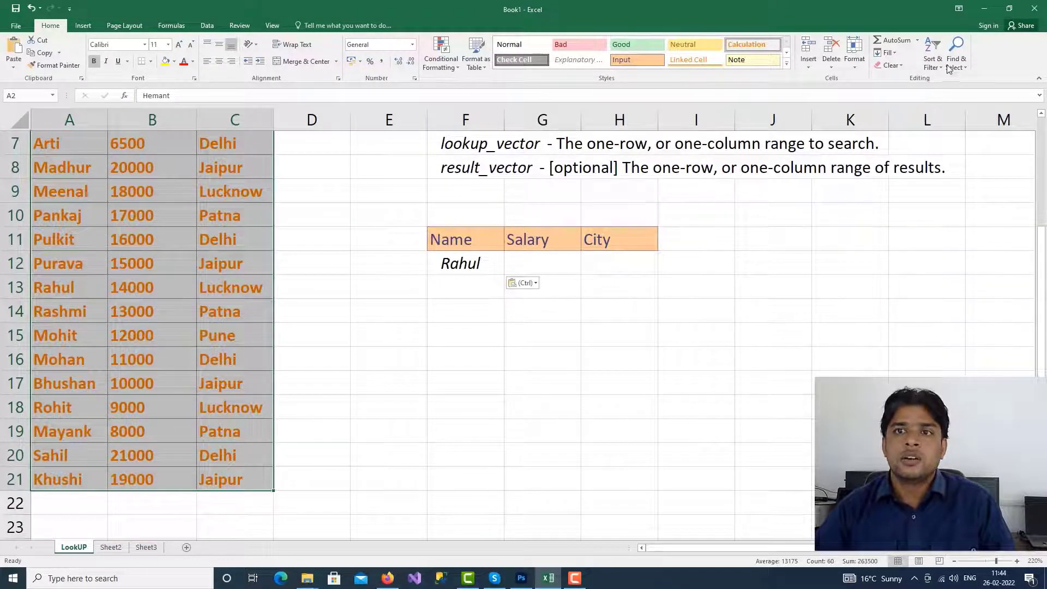
left_click(942, 67)
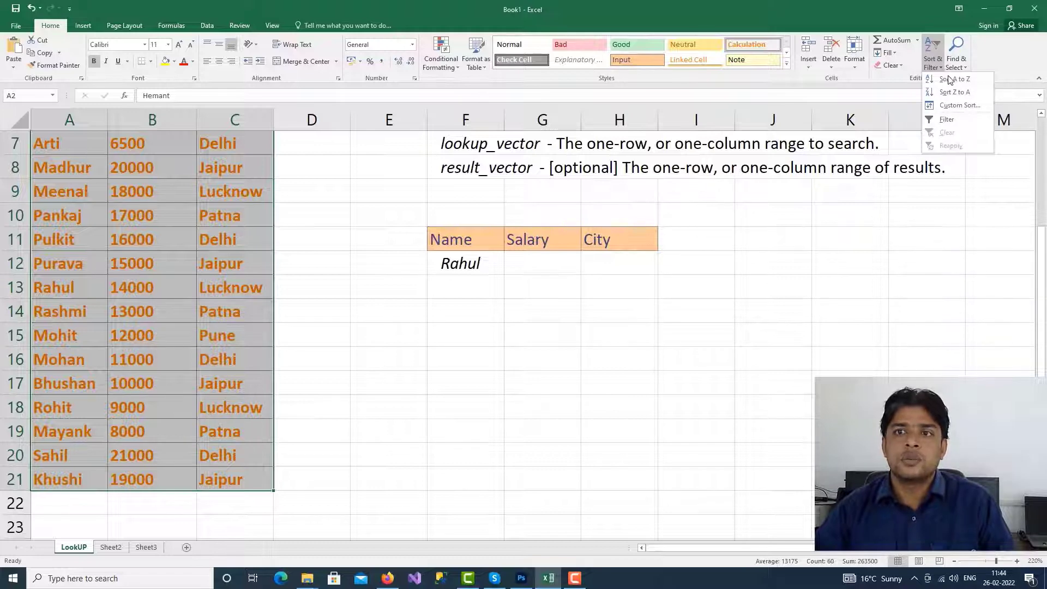
left_click(949, 81)
scroll(178, 216, "up", 2)
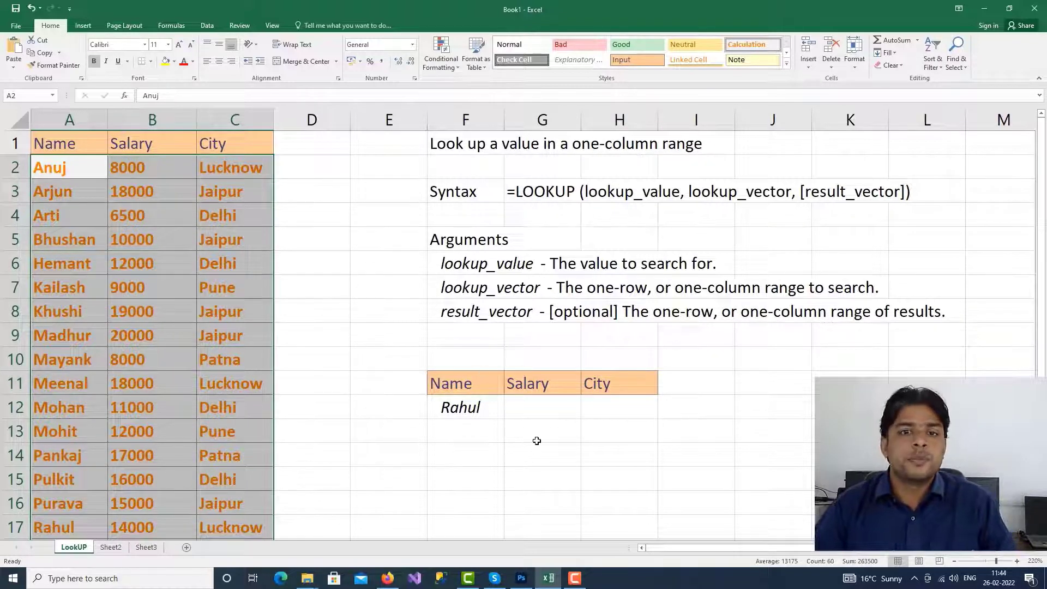
left_click(533, 409)
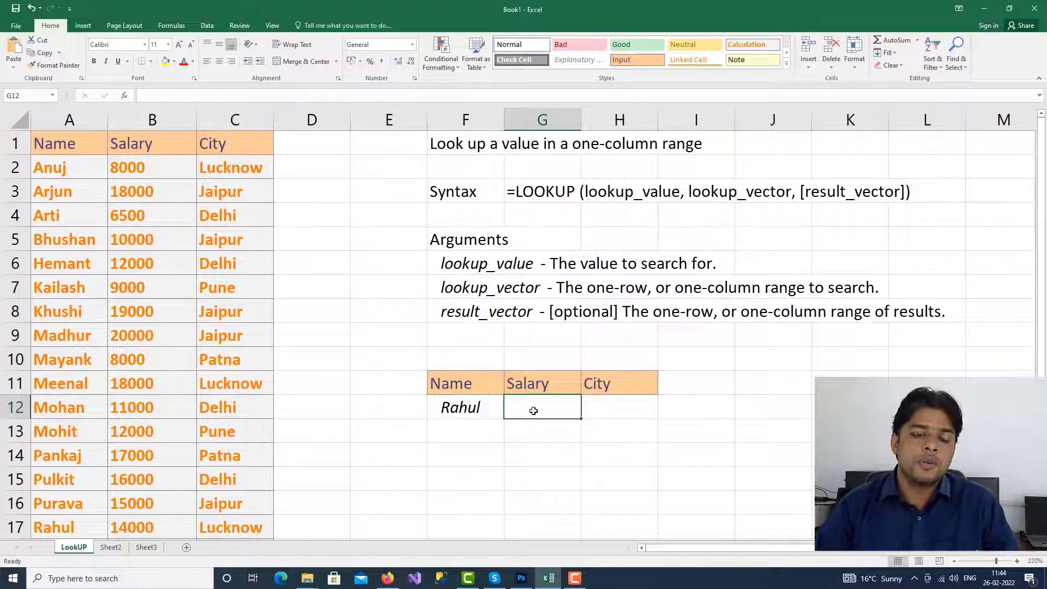
- Begin G12's formula as =LOOKUP(F12,A2:C21 using the LOOKUP suggestion
type("=")
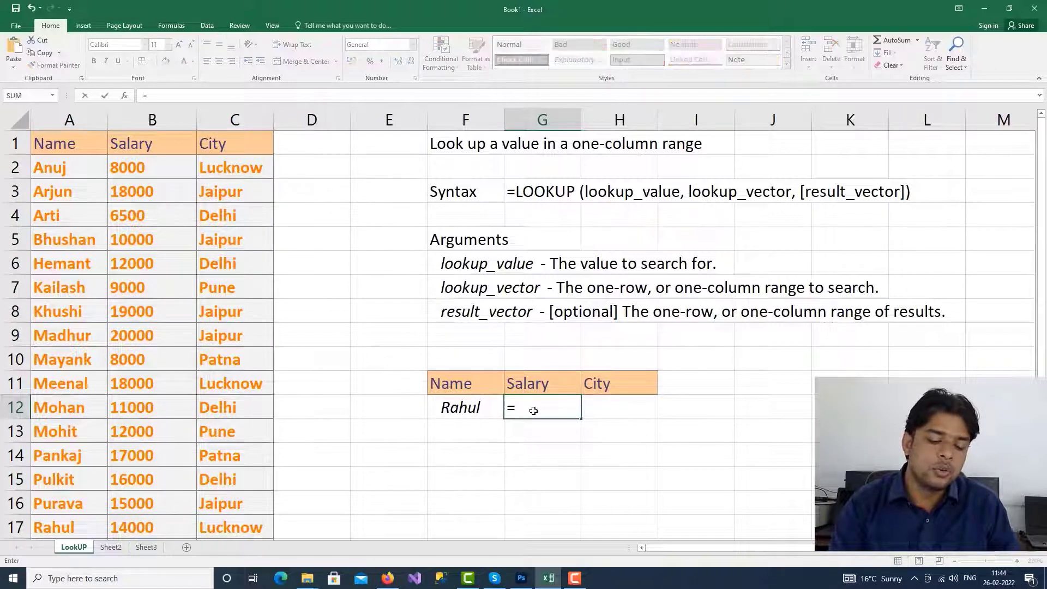
type("LOO")
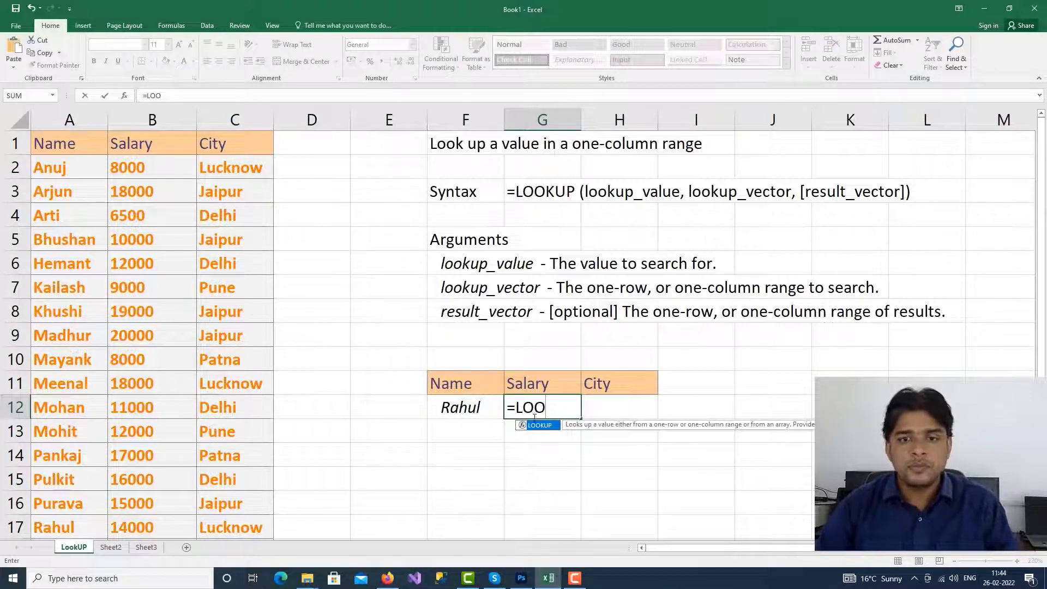
double_click(544, 425)
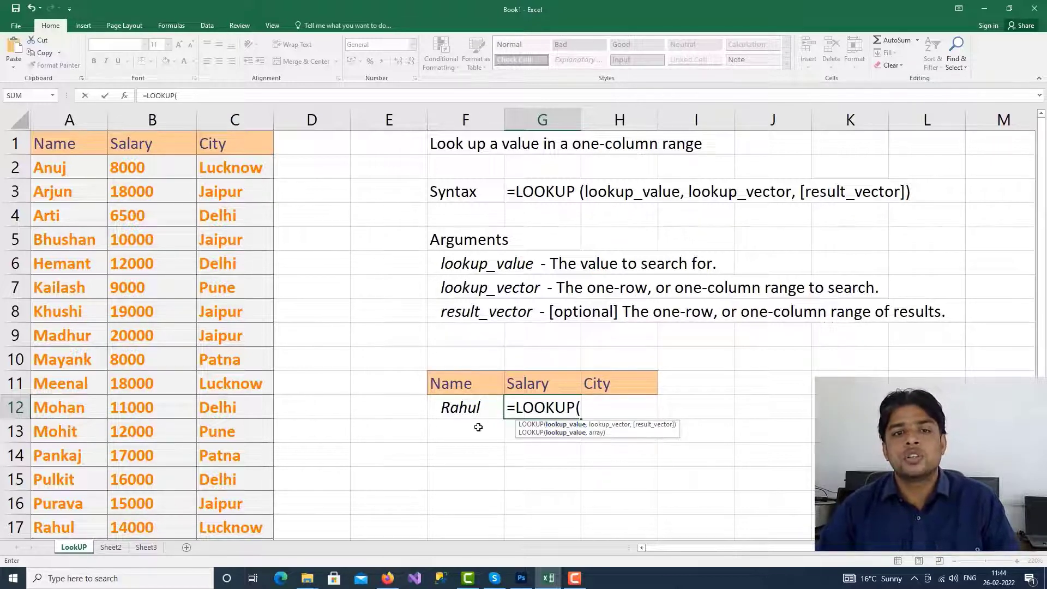
left_click(467, 408)
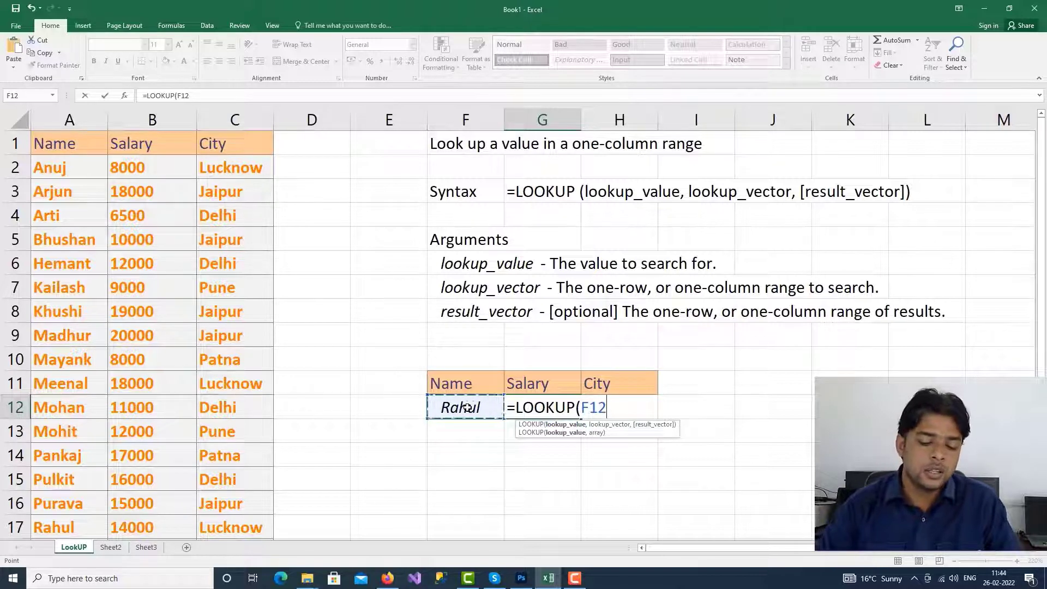
type(",")
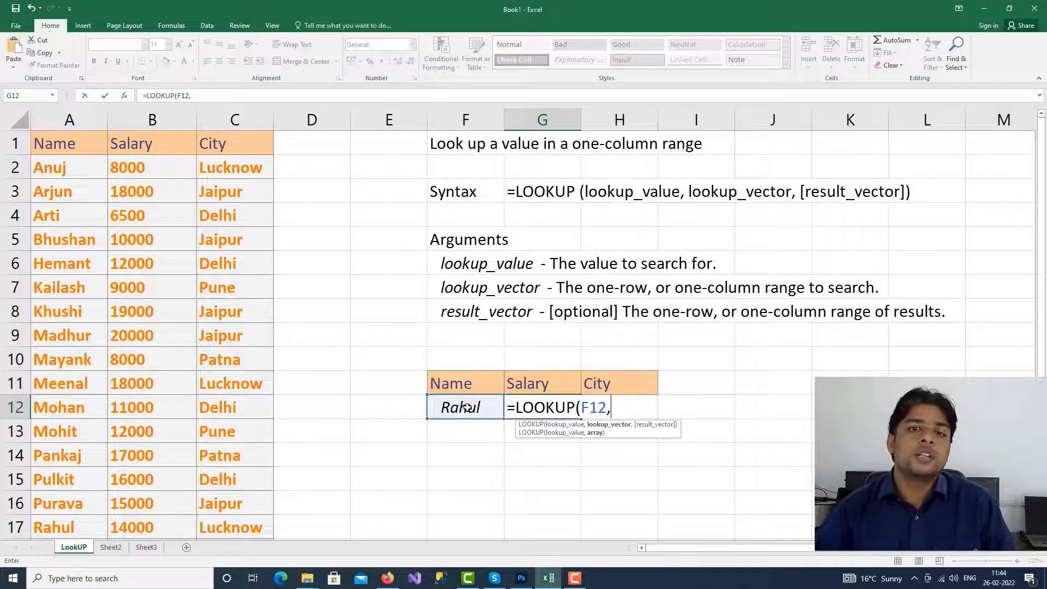
left_click(61, 171)
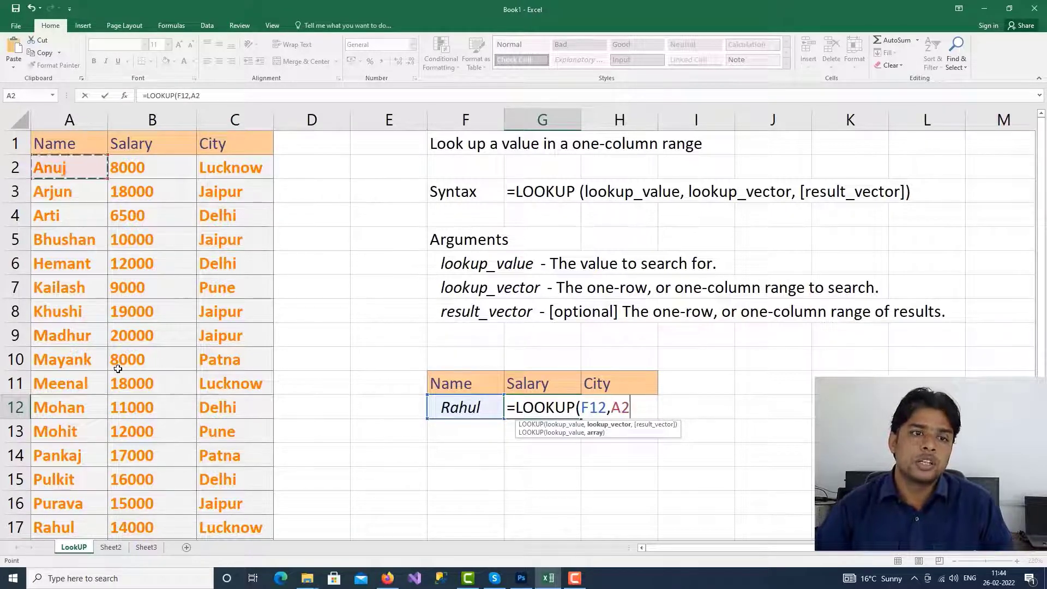
scroll(163, 393, "down", 3)
left_click_drag(234, 413, 234, 413)
scroll(234, 413, "up", 3)
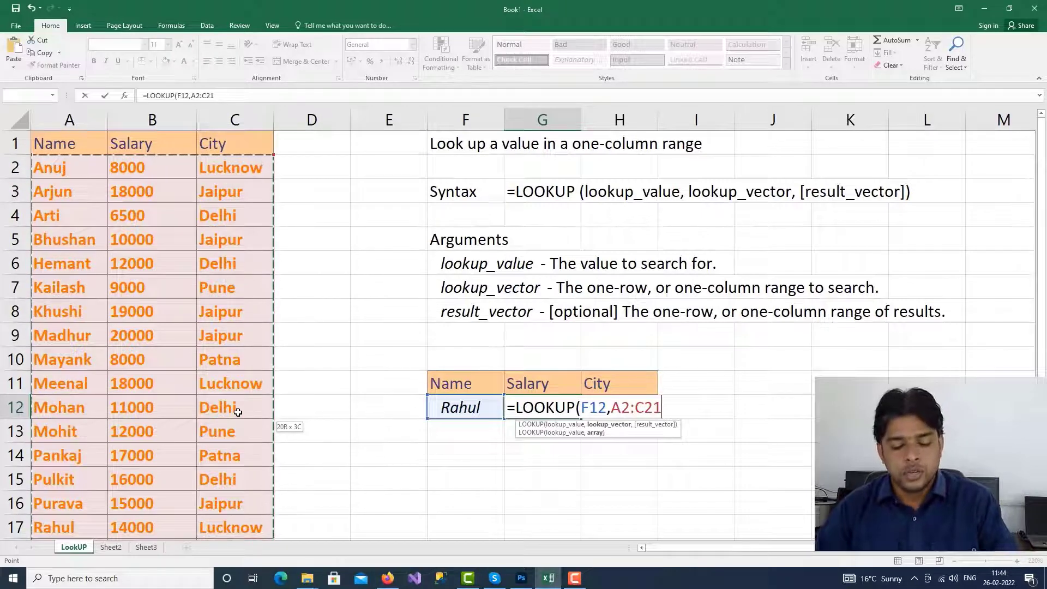
- Finish the formula with result range B2:B21 and commit it, returning 14000
type(",")
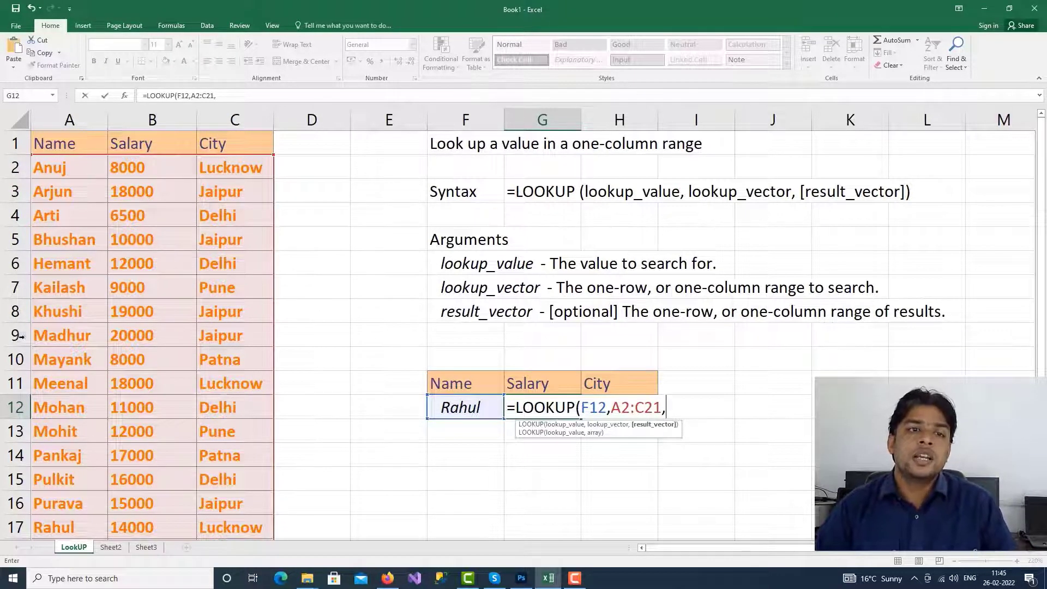
left_click(145, 163)
scroll(155, 279, "down", 2)
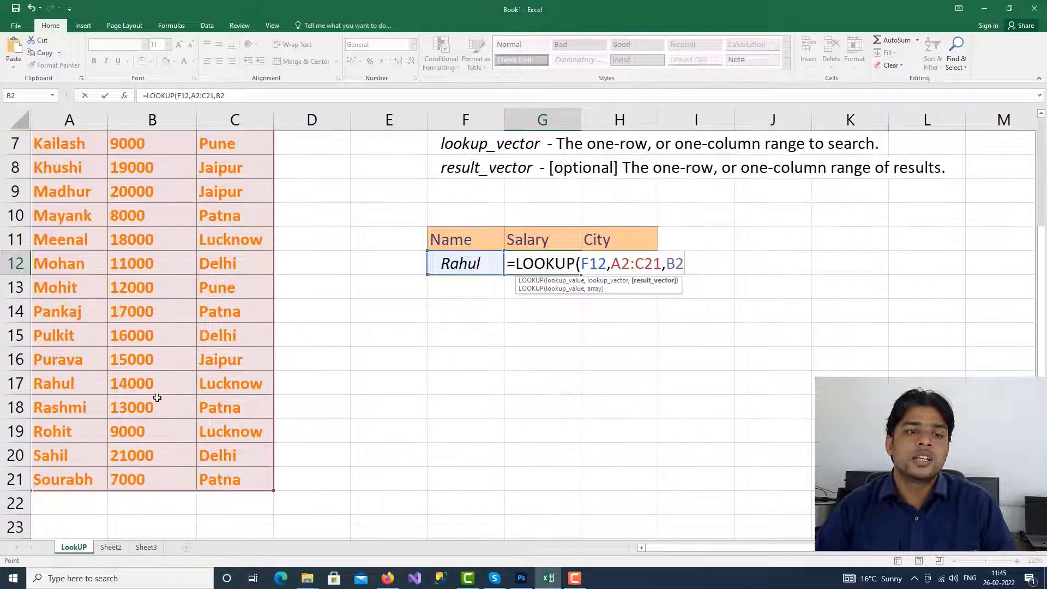
scroll(147, 475, "up", 2)
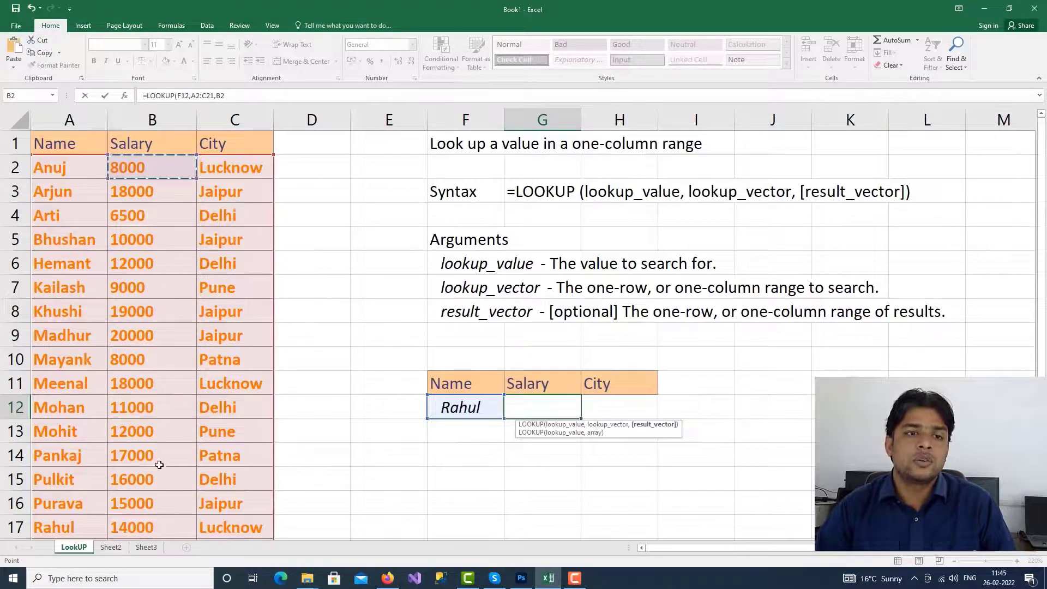
scroll(159, 462, "down", 1)
scroll(149, 437, "down", 1)
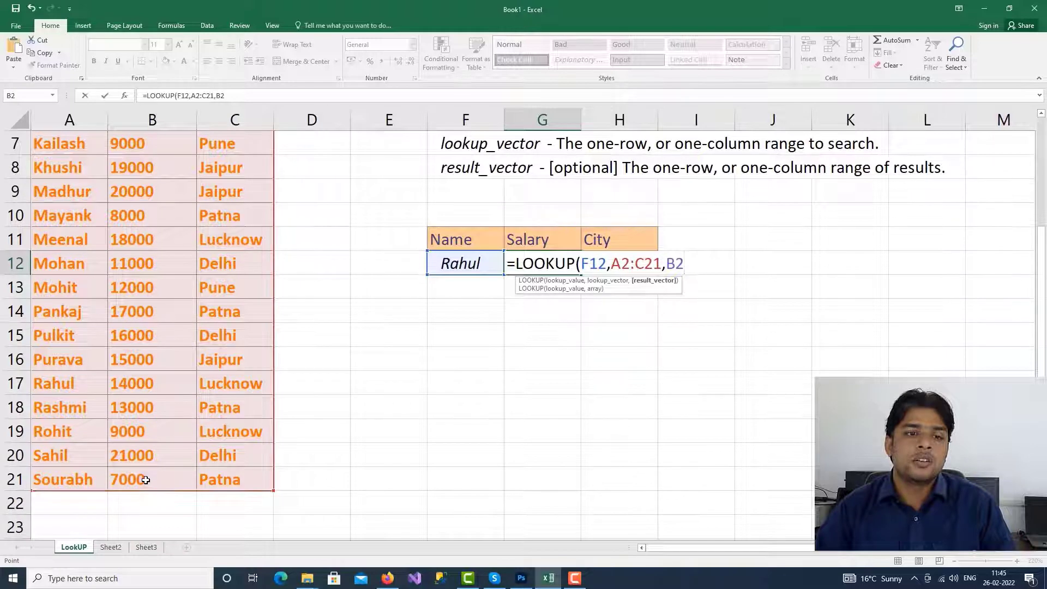
left_click(141, 480, "shift")
scroll(367, 459, "up", 2)
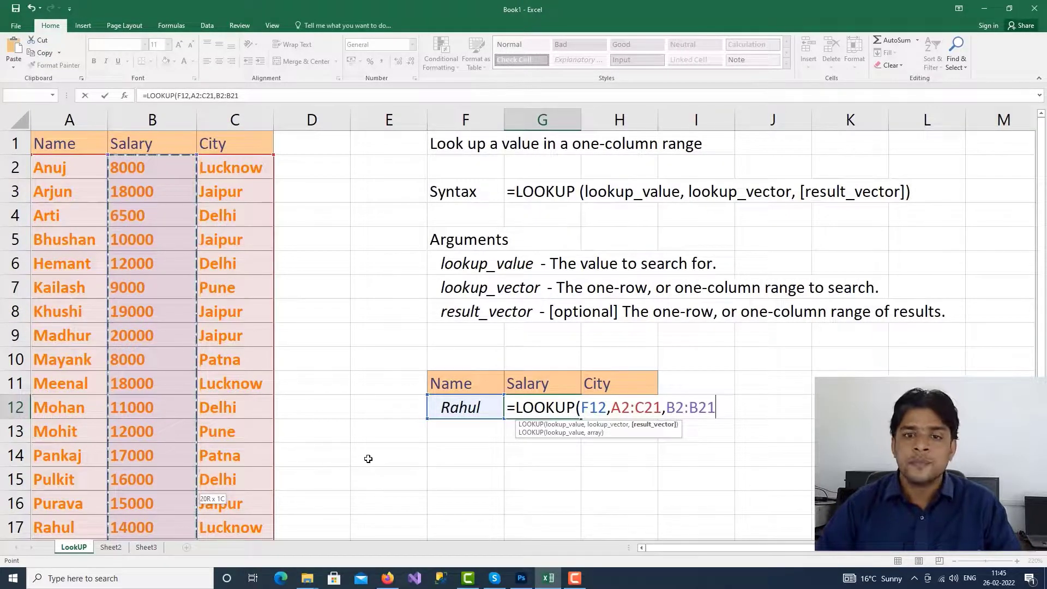
key("Return")
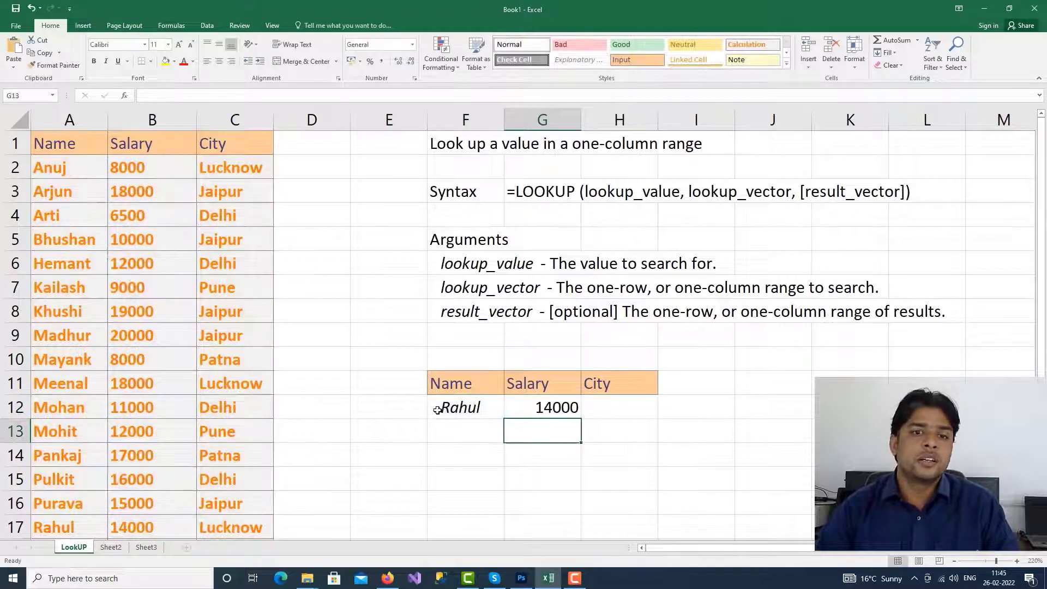
- Compare G12's 14000 with Rahul's salary in the source table
left_click(555, 409)
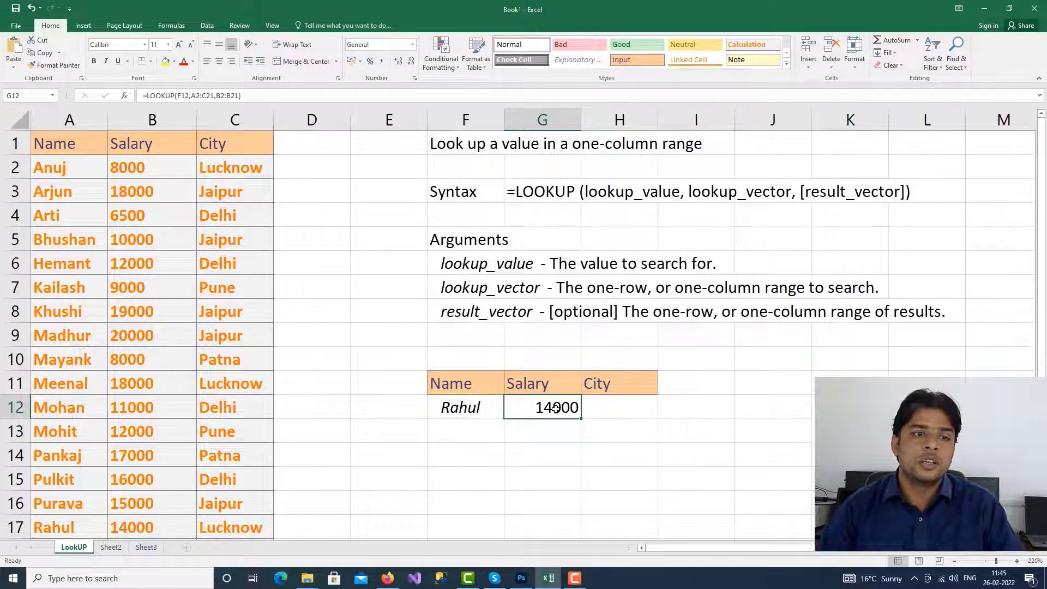
scroll(149, 416, "down", 1)
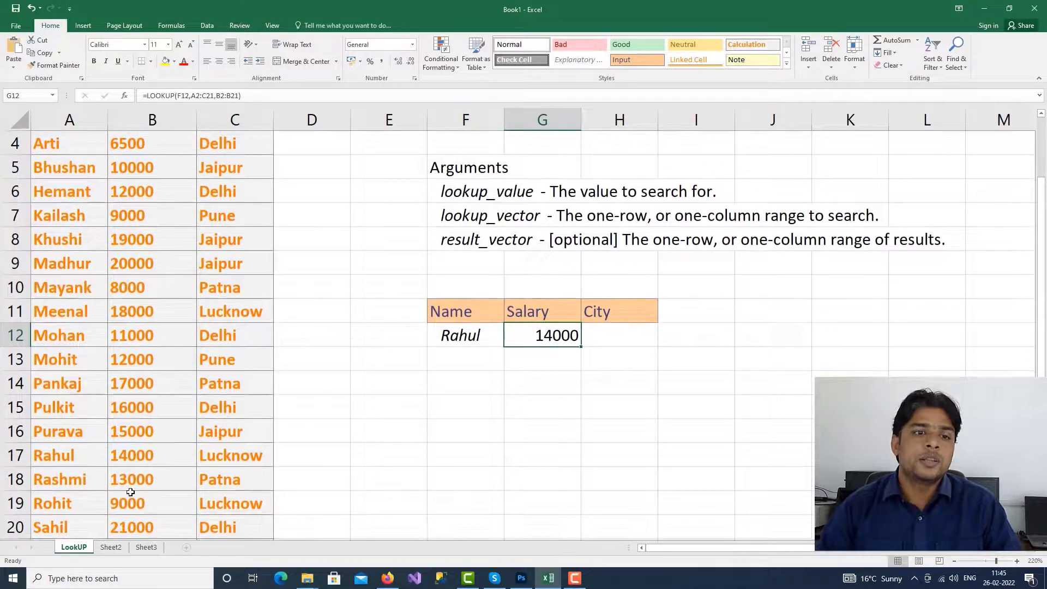
left_click(135, 460)
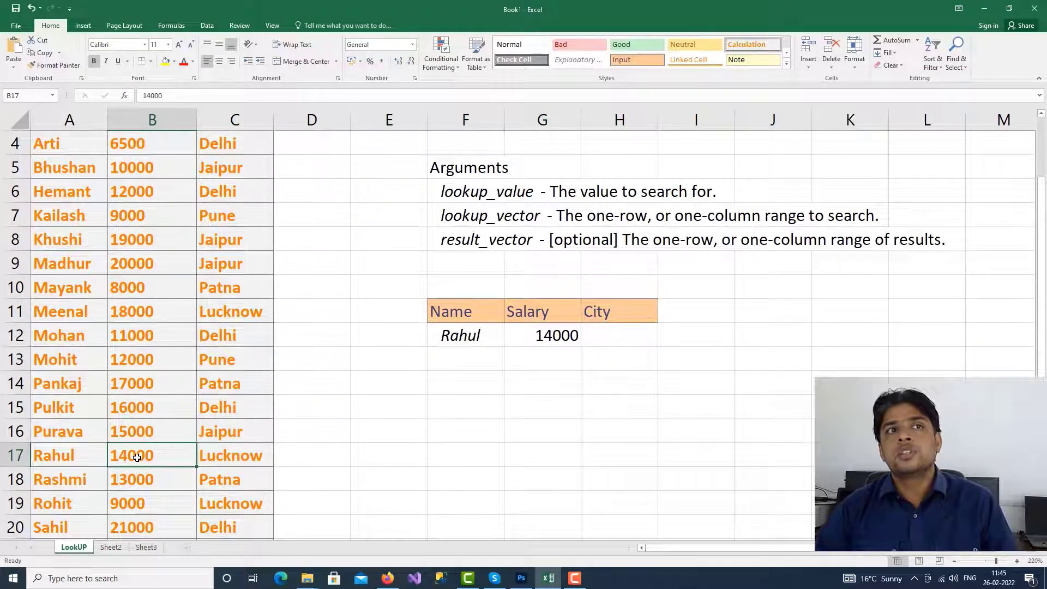
- Start H12's formula as =LOOKUP(F12,A2:C21, correcting the mistyped function name
left_click(603, 337)
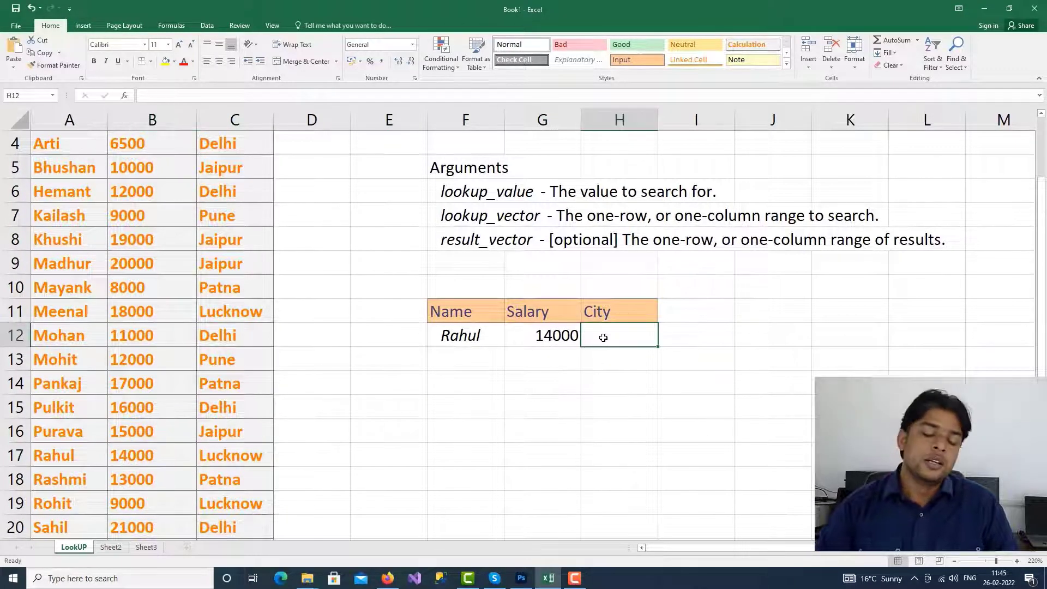
type("=")
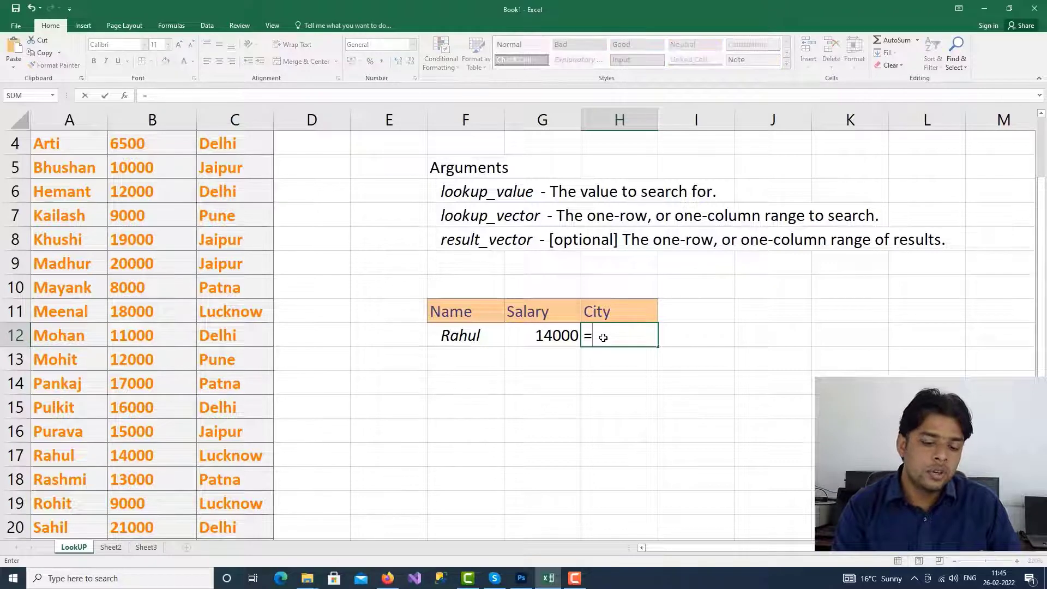
type("LOKK")
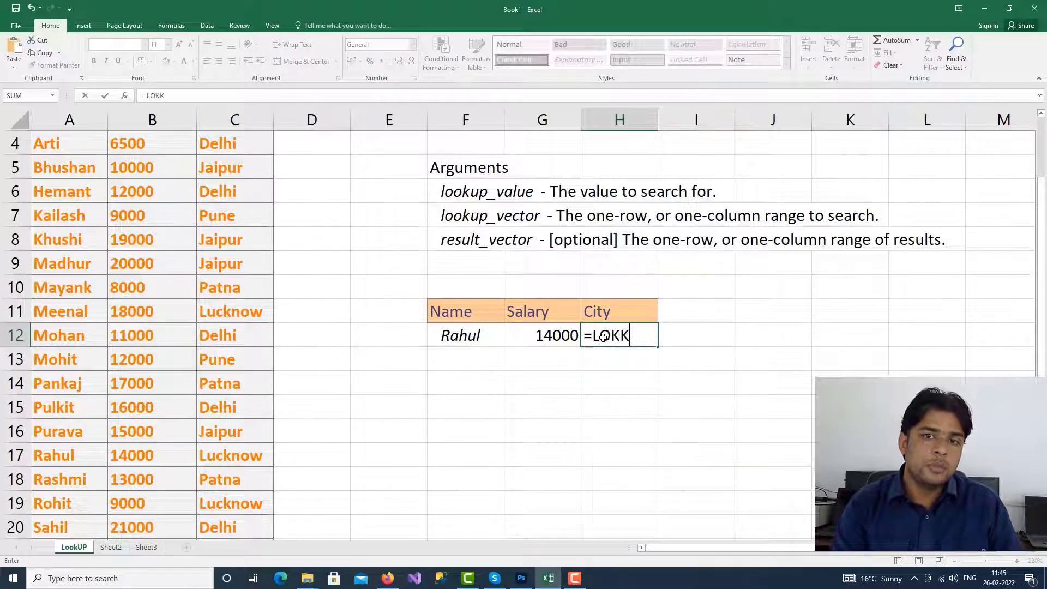
key("BackSpace")
key("BackSpace")
type("O")
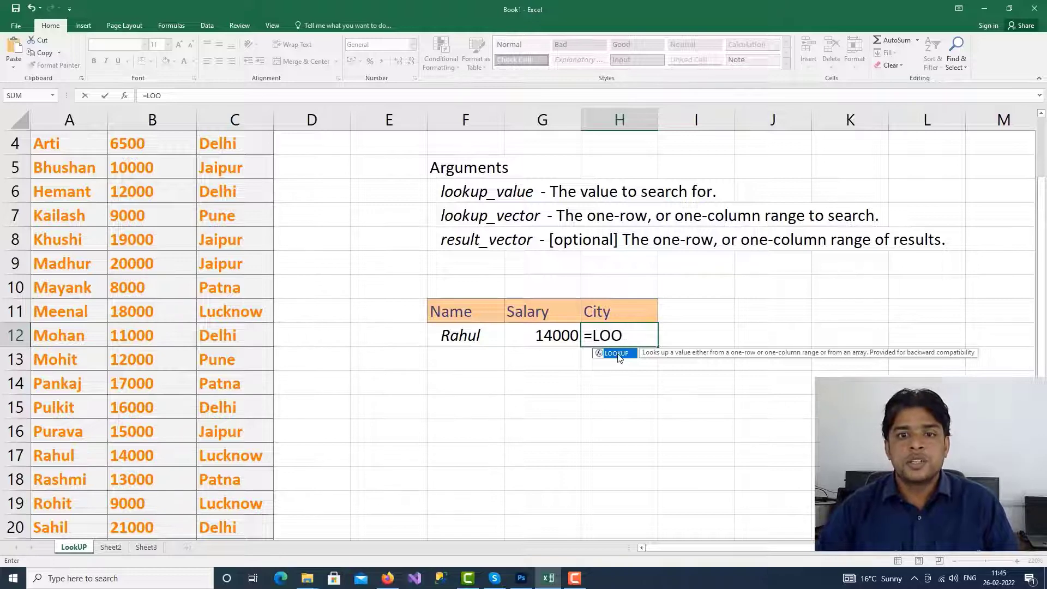
double_click(618, 354)
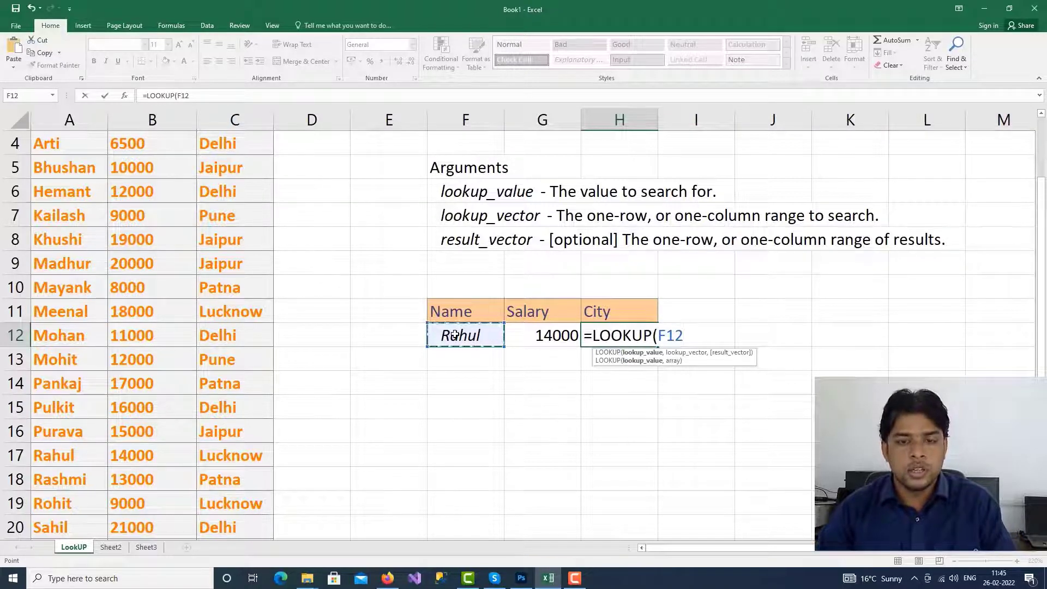
type(",")
scroll(204, 267, "up", 1)
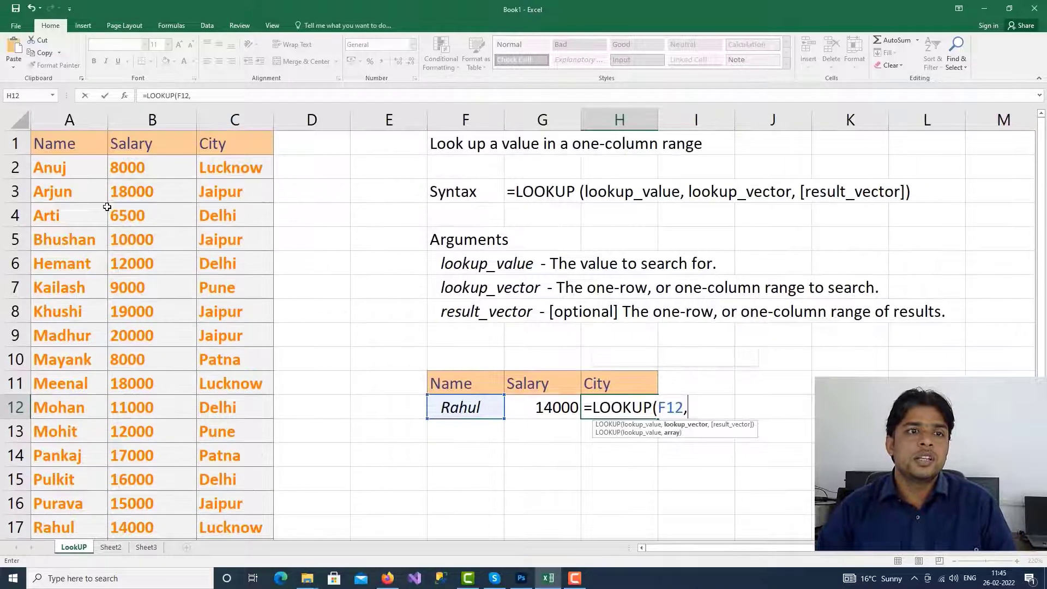
left_click(77, 168)
scroll(234, 491, "down", 2)
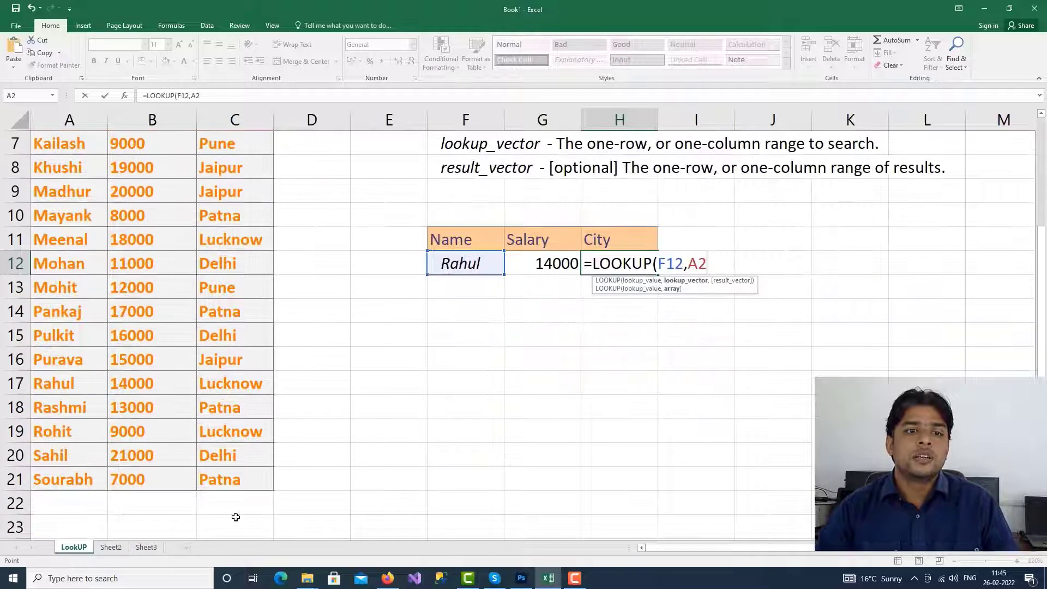
left_click(240, 479, "shift")
- Add result range C2:C21 and commit, so H12 returns Lucknow
type(",")
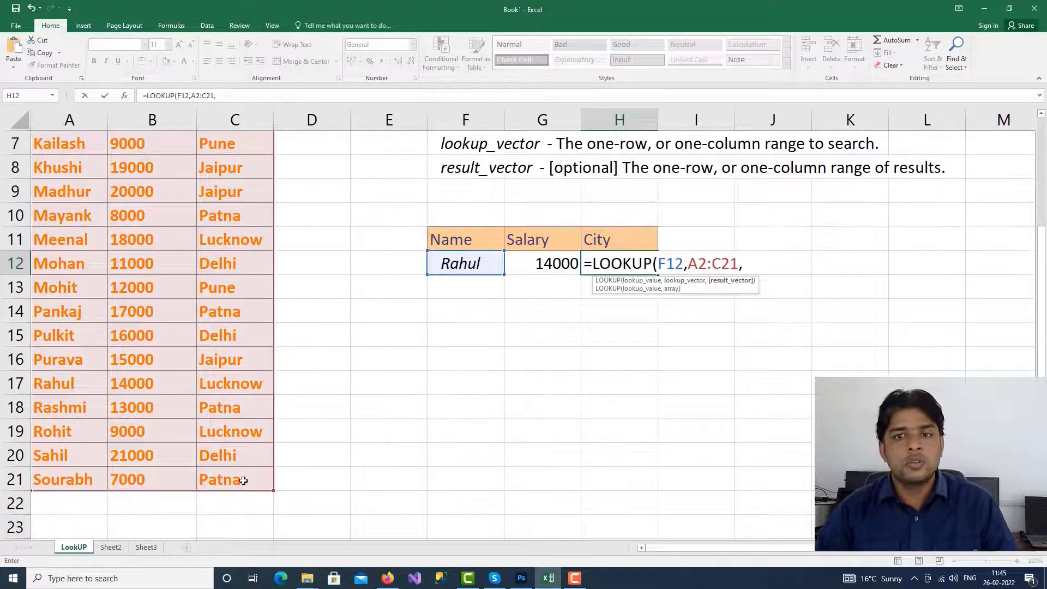
scroll(231, 241, "up", 2)
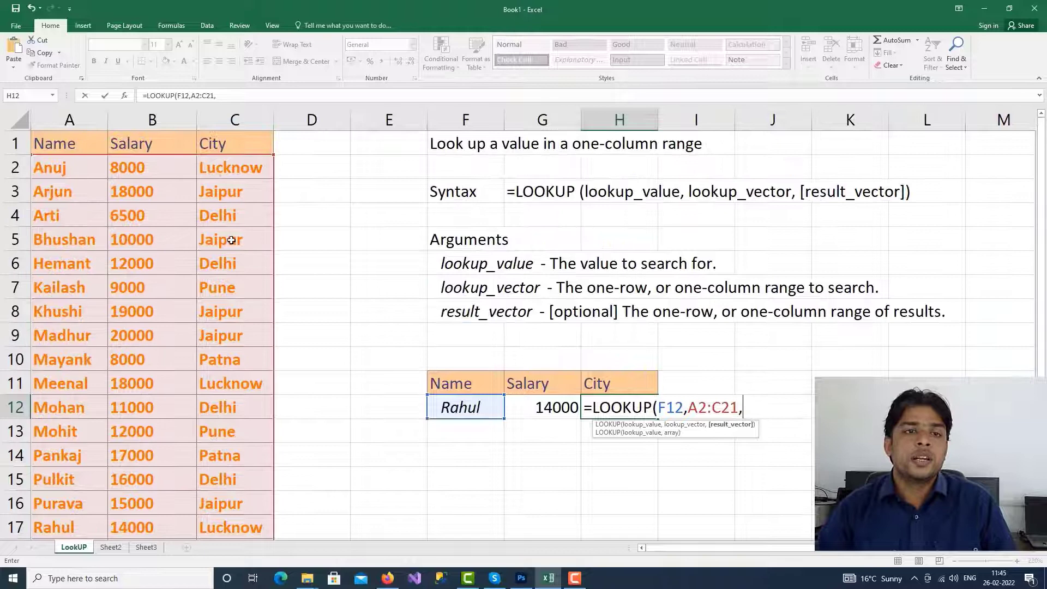
left_click(241, 167)
scroll(233, 508, "down", 2)
left_click(238, 482, "shift")
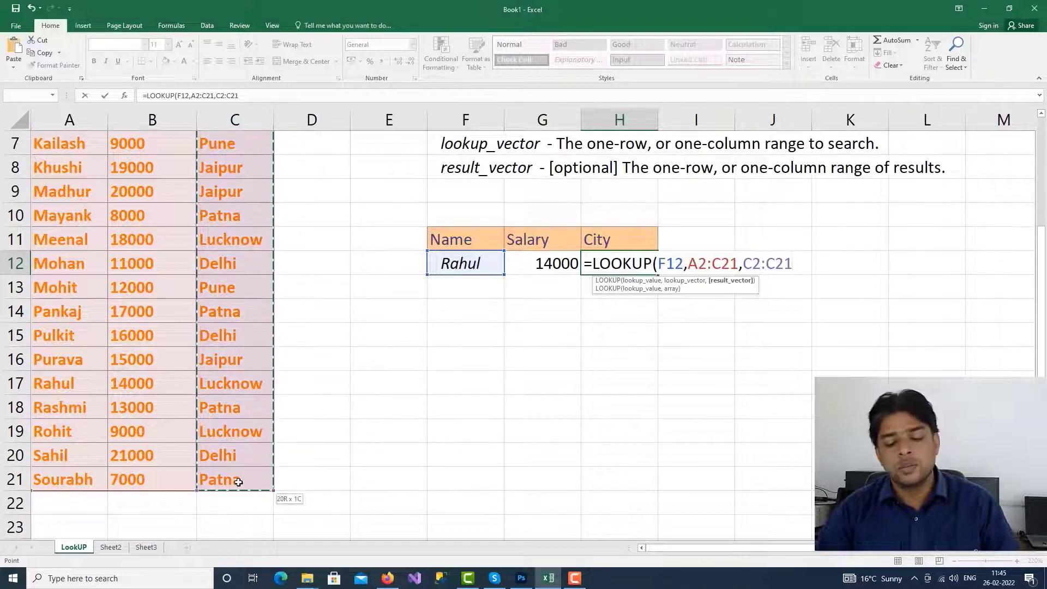
key("Return")
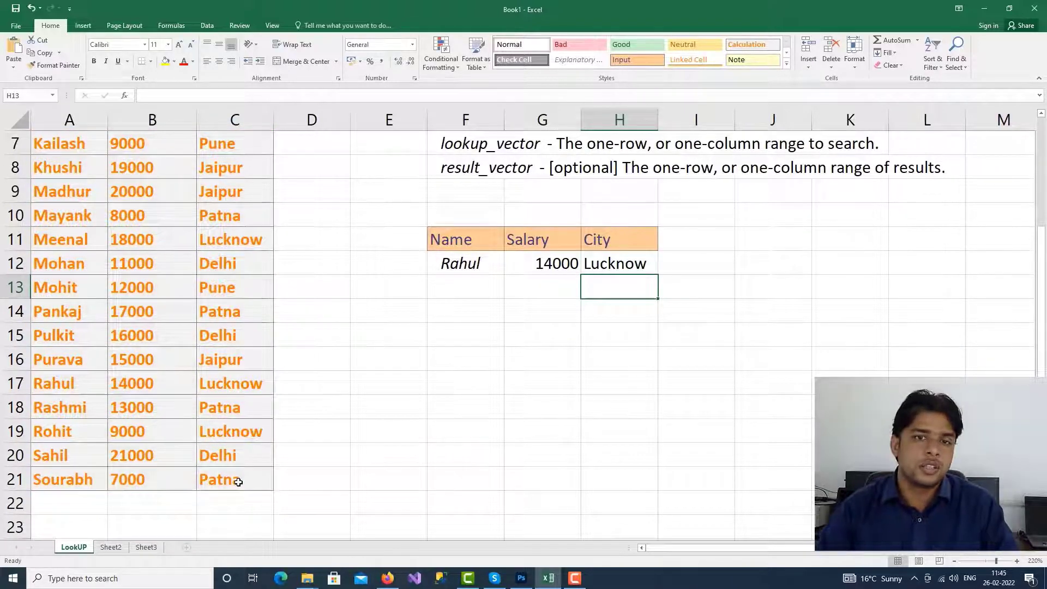
- Try Mohit as the lookup name in F12
left_click(457, 265)
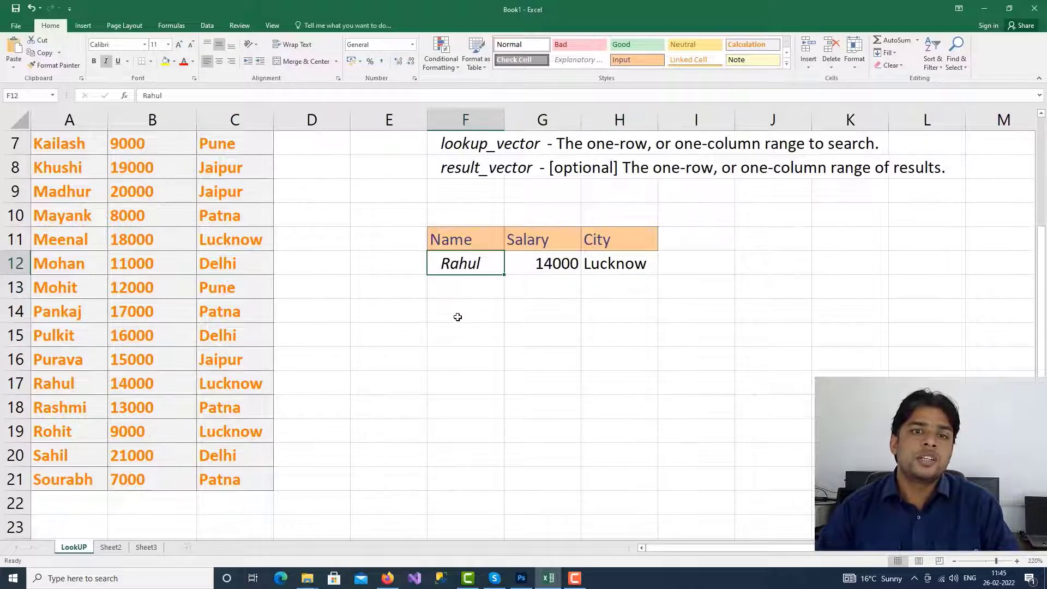
scroll(259, 405, "up", 2)
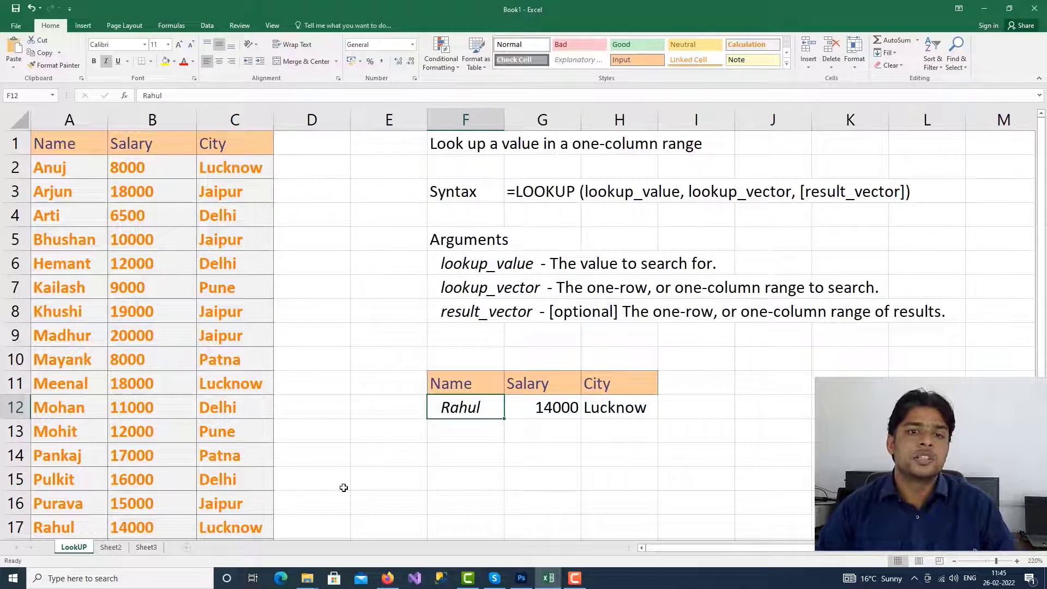
type("Mohi")
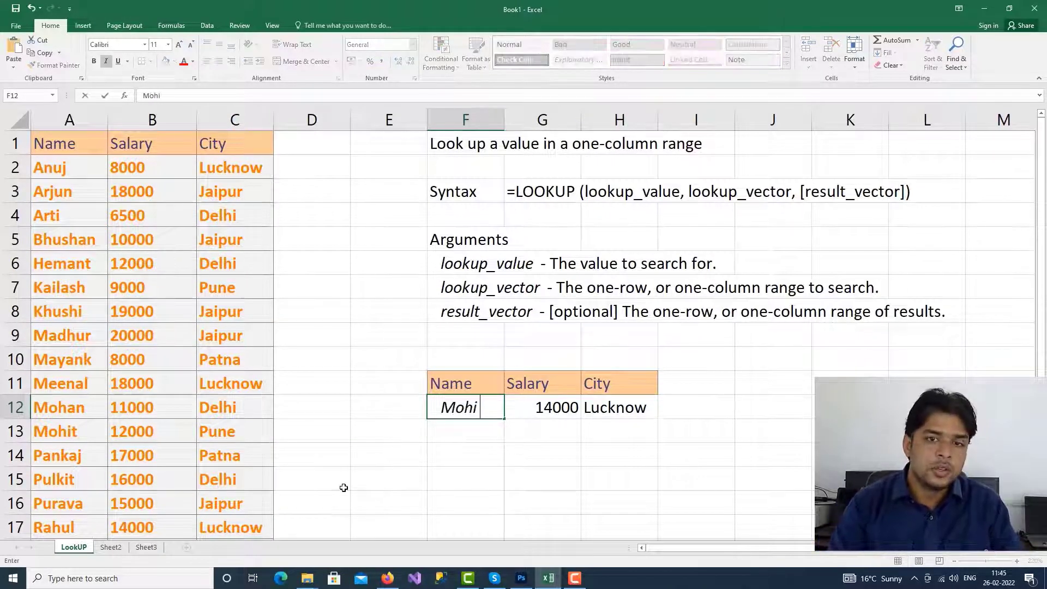
type("t")
key("Tab")
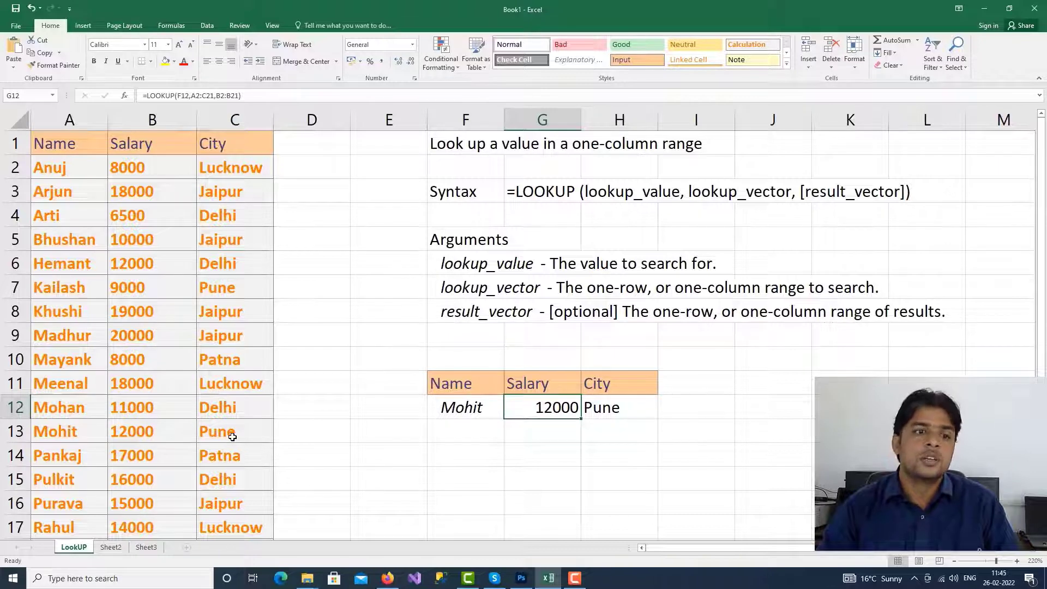
left_click(467, 408)
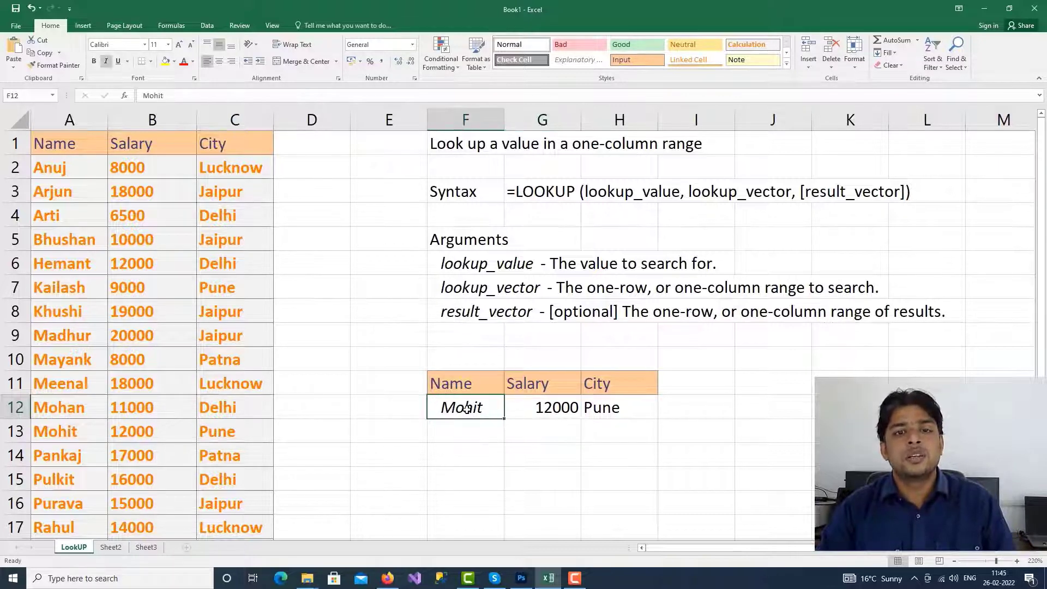
scroll(405, 413, "down", 2)
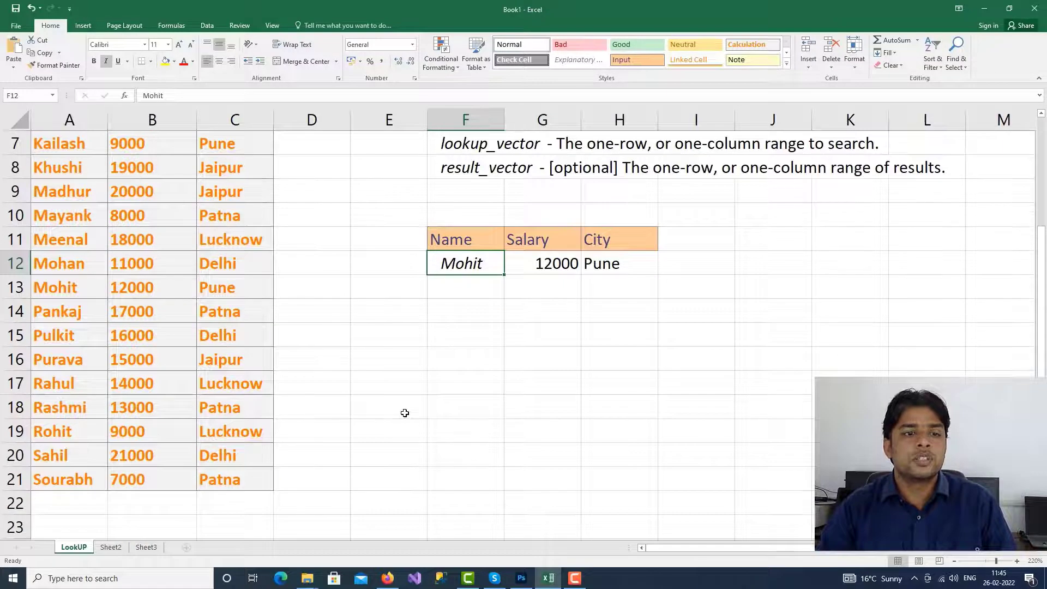
scroll(71, 333, "up", 1)
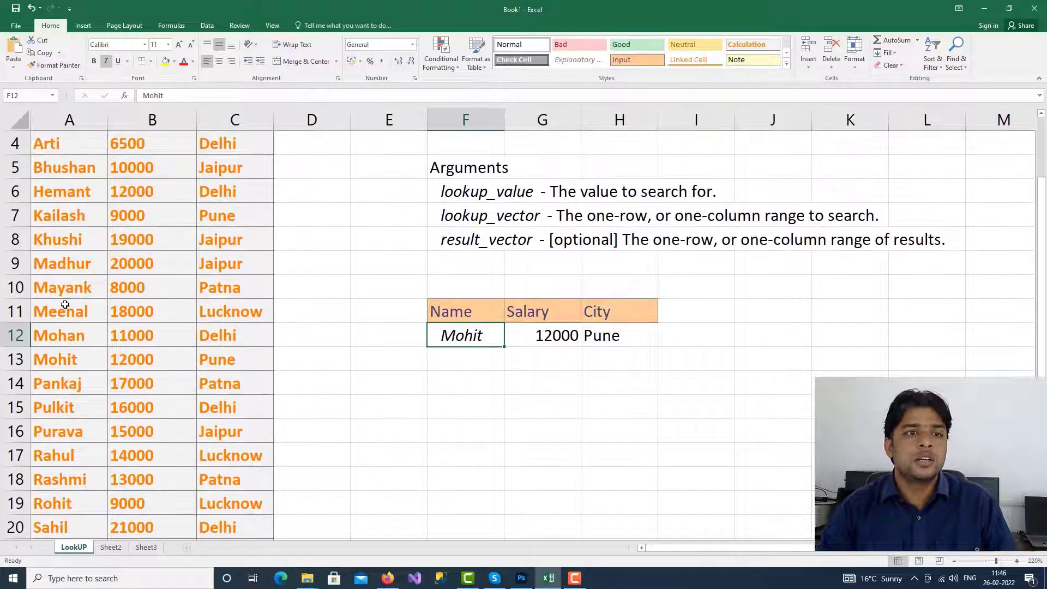
- Look up Khushi, compare with her row A8:C8, and insert Sheet4
type("K")
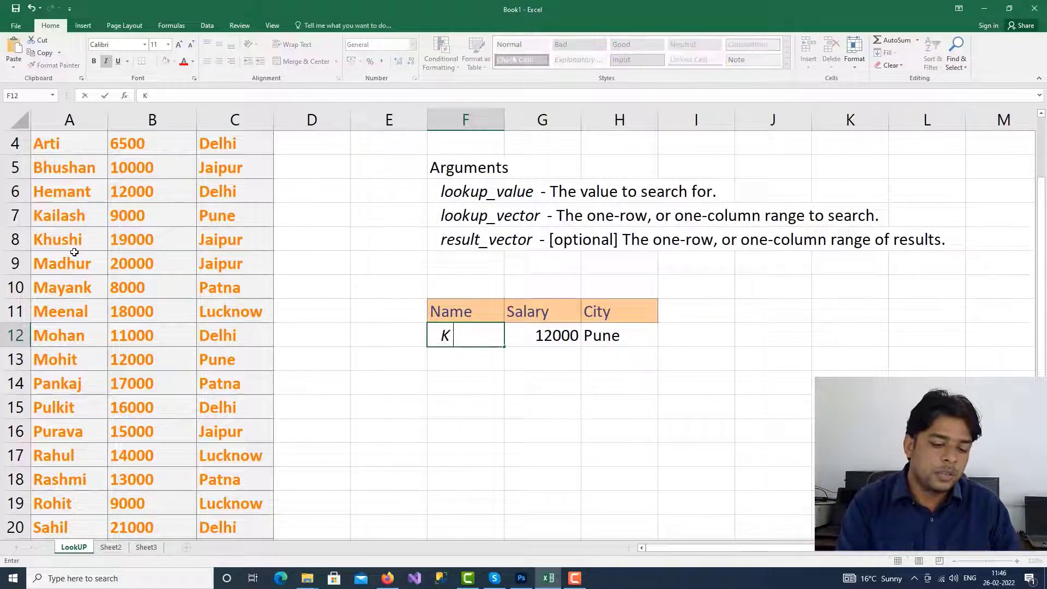
type("hushi")
key("Tab")
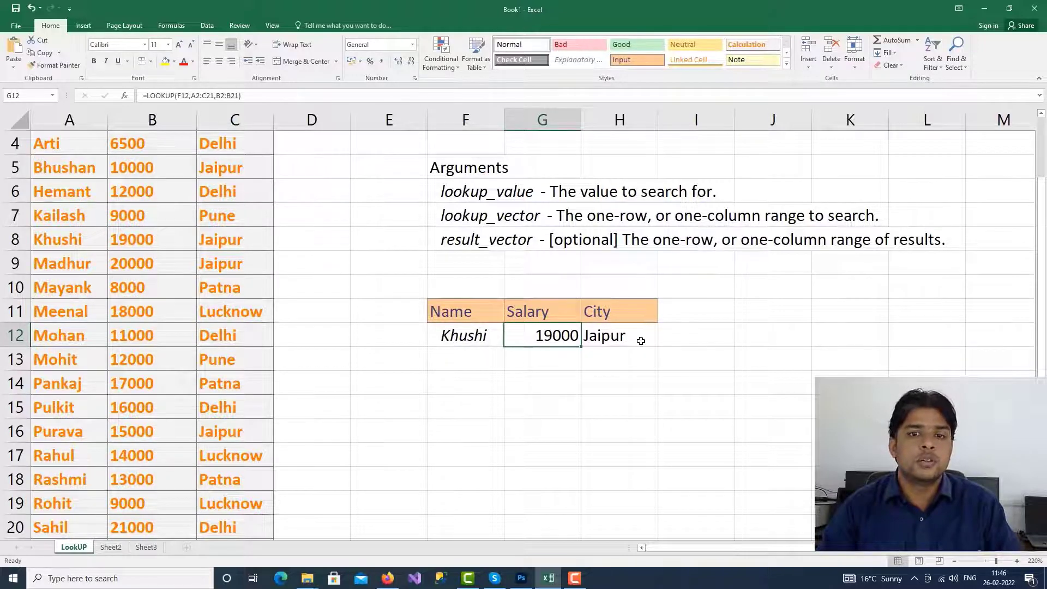
left_click_drag(63, 239, 268, 248)
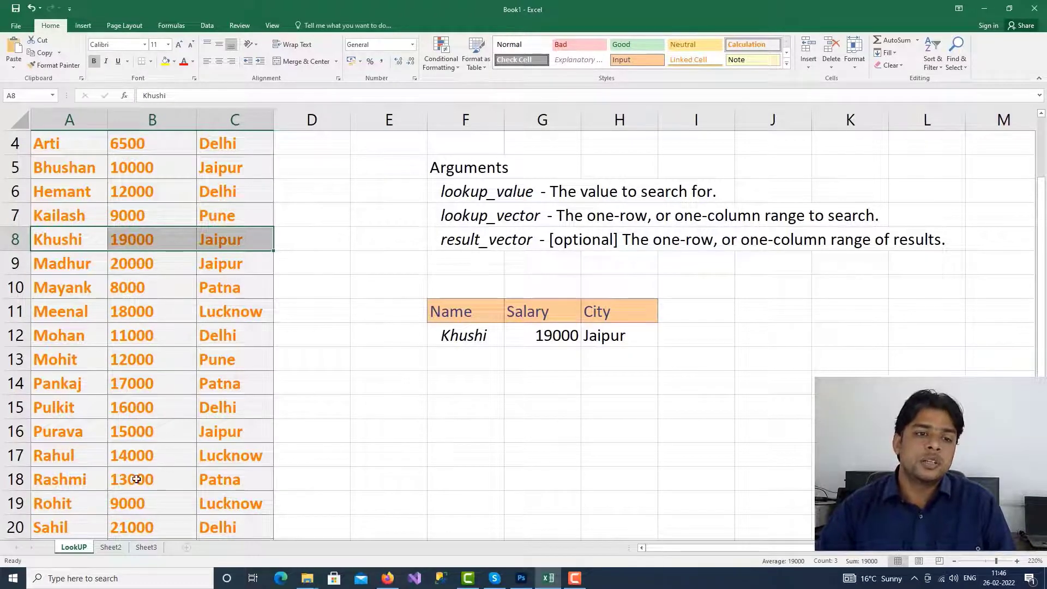
left_click(186, 548)
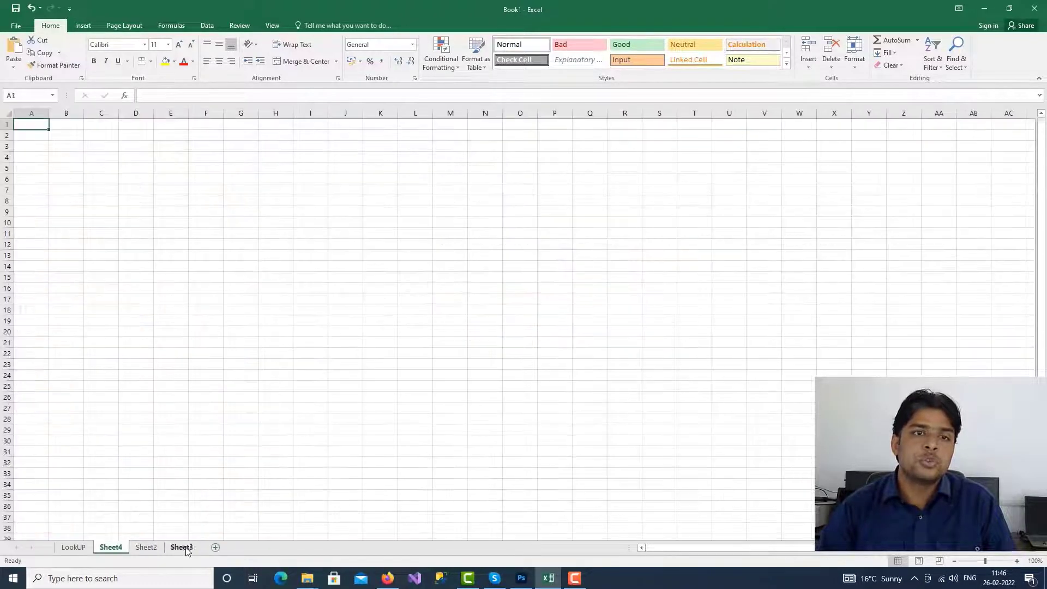
- Copy the lookup table F11:H12 from LookUP to A1 of Sheet4
left_click(75, 547)
left_click(551, 361)
mouse_move(461, 312)
left_mouse_down()
mouse_move(512, 311)
mouse_move(493, 323)
mouse_move(652, 342)
left_mouse_up()
key("ctrl+c")
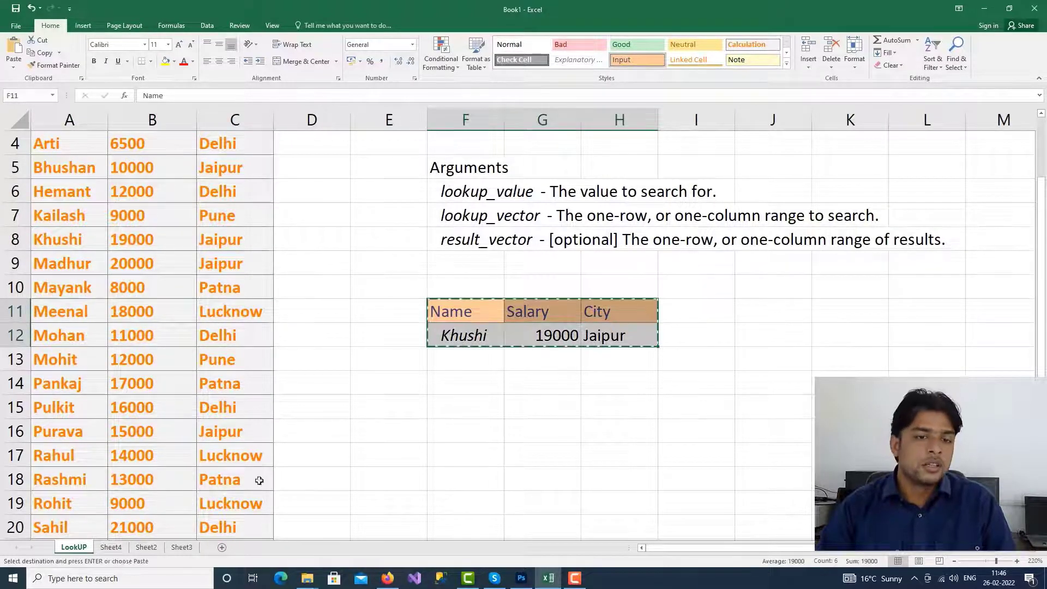
left_click(111, 548)
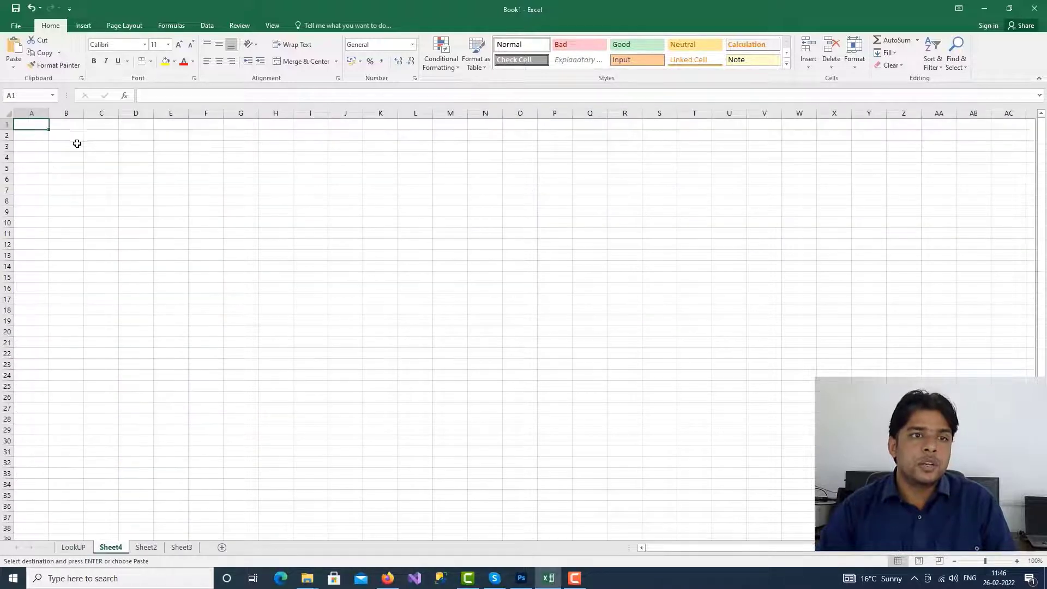
key("ctrl+v")
- Widen columns A, B and C on Sheet4
left_click_drag(53, 113, 72, 112)
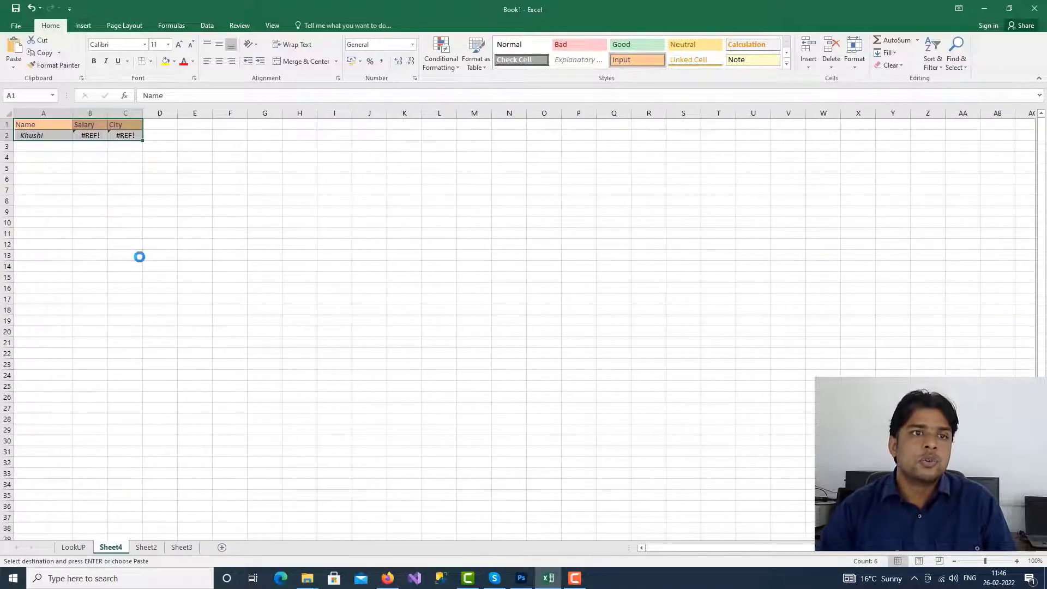
scroll(178, 200, "up", 7, "ctrl")
left_click_drag(218, 114, 249, 113)
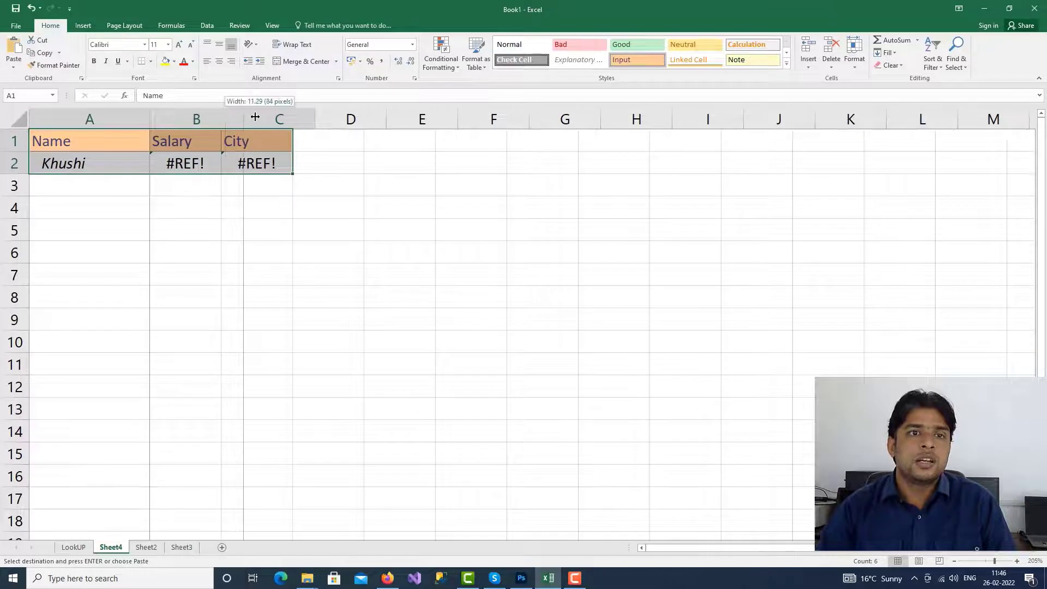
left_click_drag(328, 112, 355, 114)
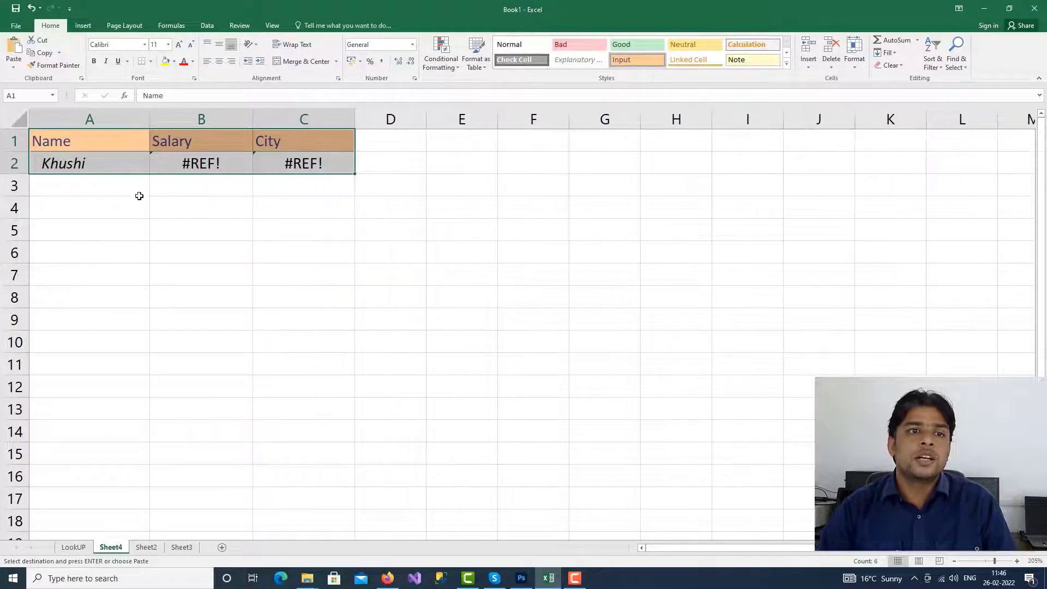
- Clear the #REF! errors from B2 and C2
left_click(105, 168)
left_click(222, 169)
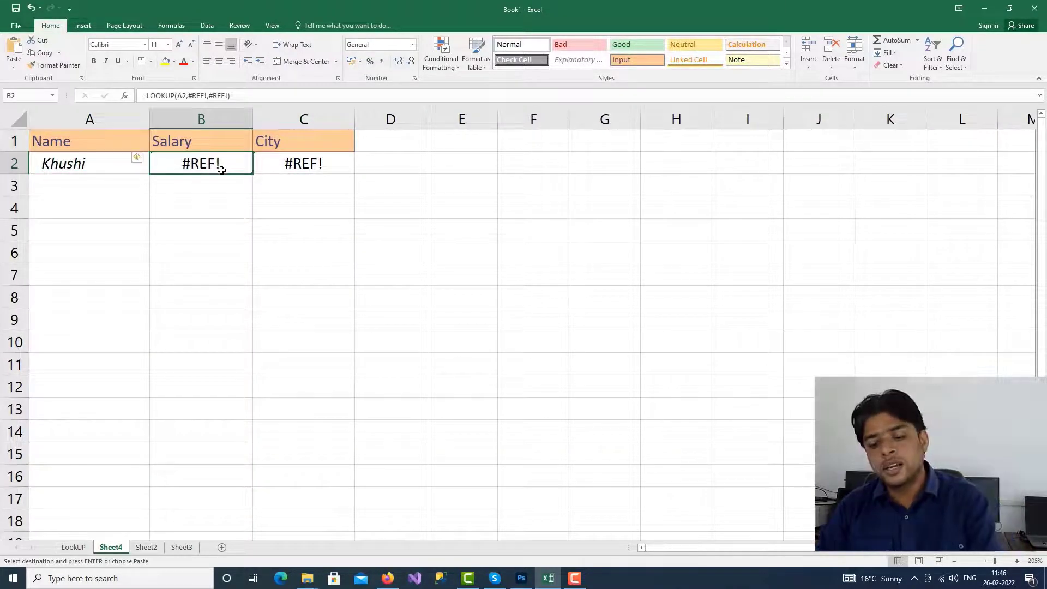
key("Delete")
left_click(306, 170)
key("Delete")
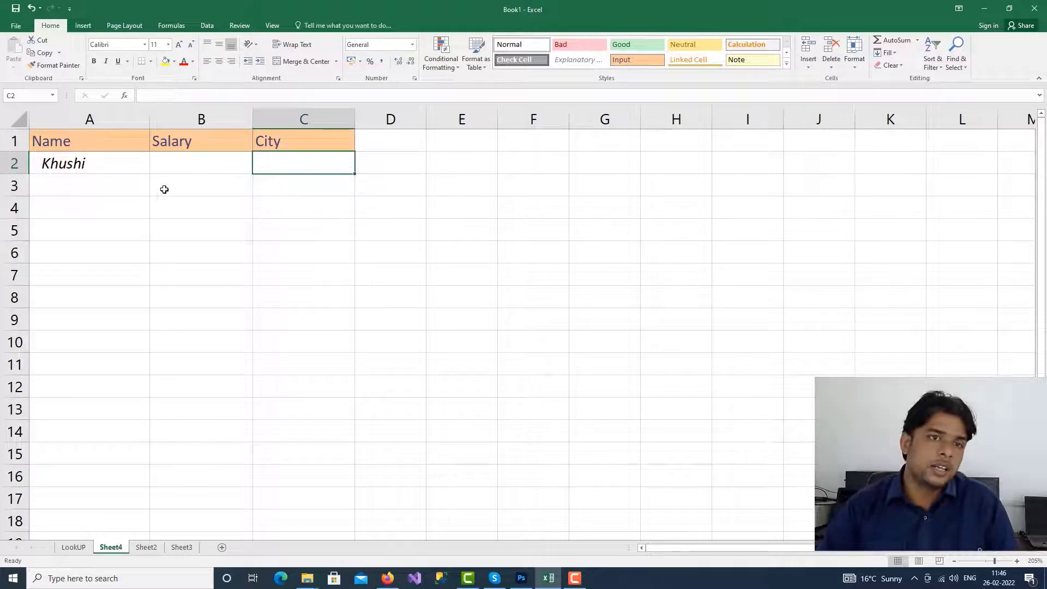
- Start B2's formula as =LOOKUP(A2, fixing the mistyped function name
left_click(160, 165)
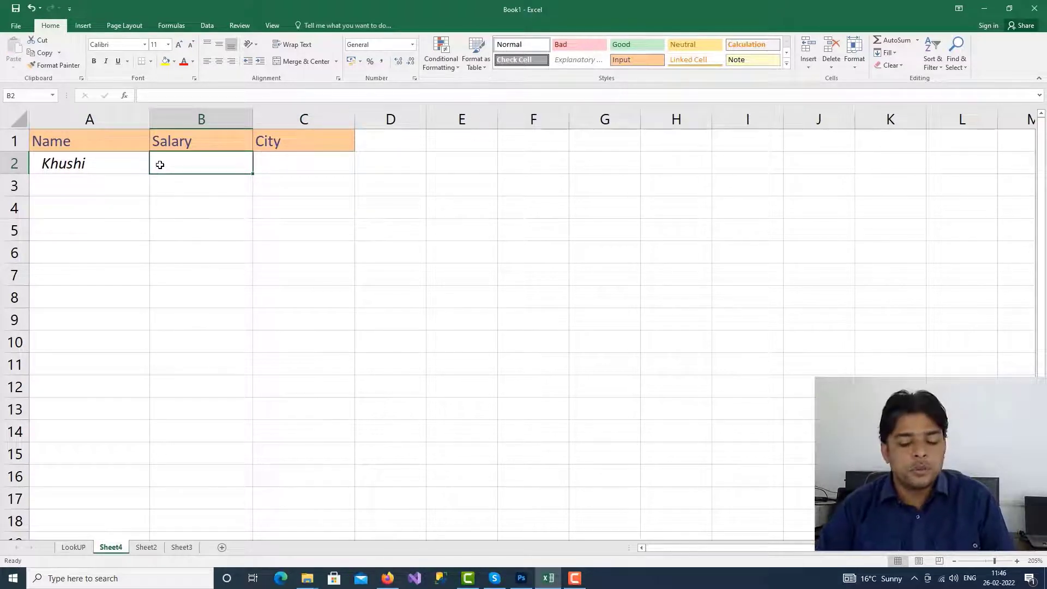
type("=LO")
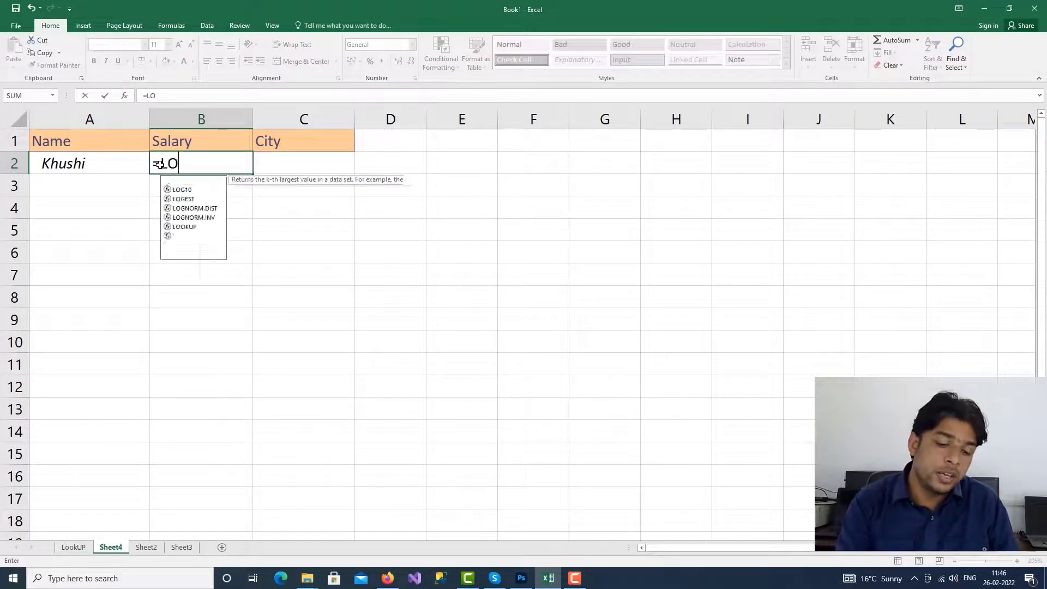
type("KK")
key("BackSpace")
key("BackSpace")
key("BackSpace")
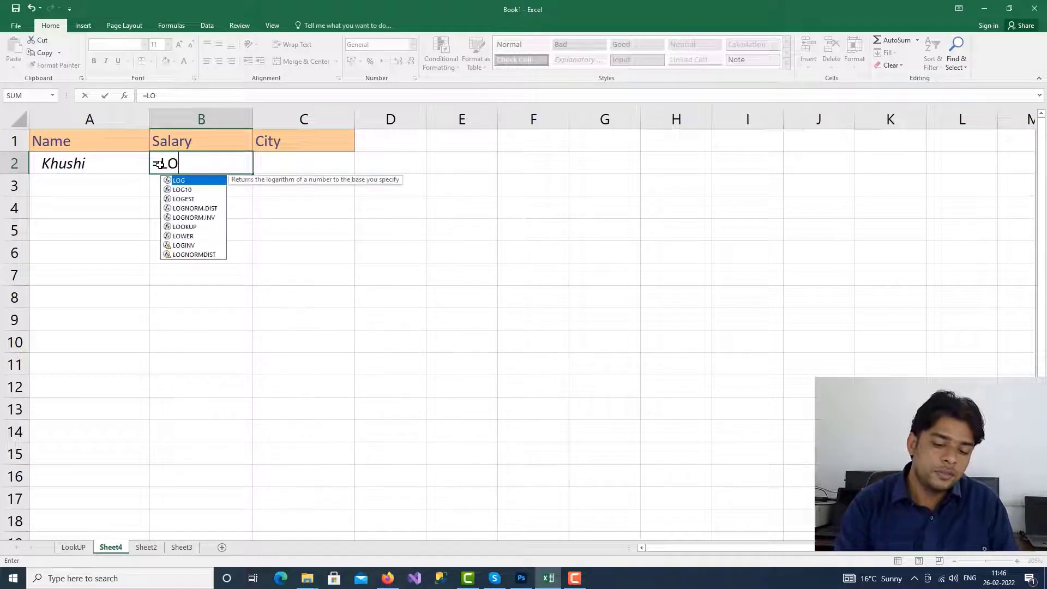
type("OK")
double_click(183, 180)
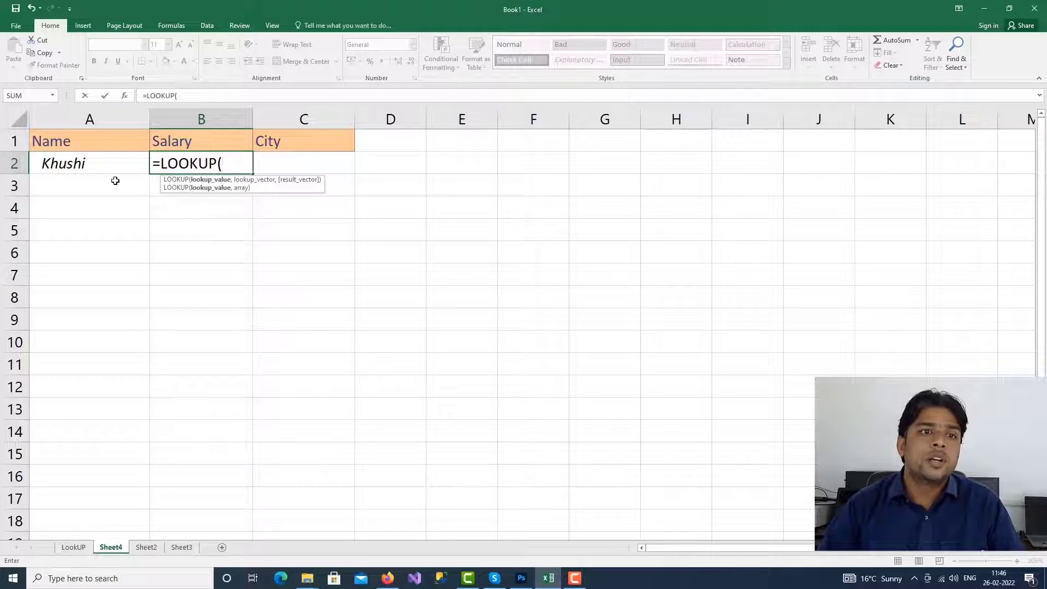
left_click(107, 165)
type(",")
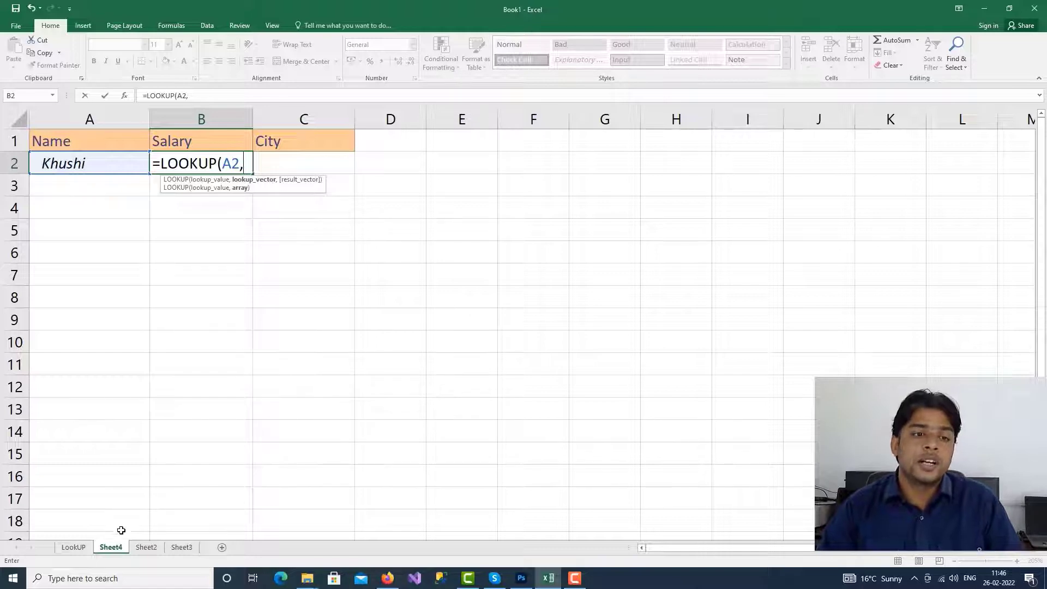
- Add search range A2:C21 and result range C2:C21 from the LookUP sheet
left_click(73, 547)
scroll(196, 298, "up", 1)
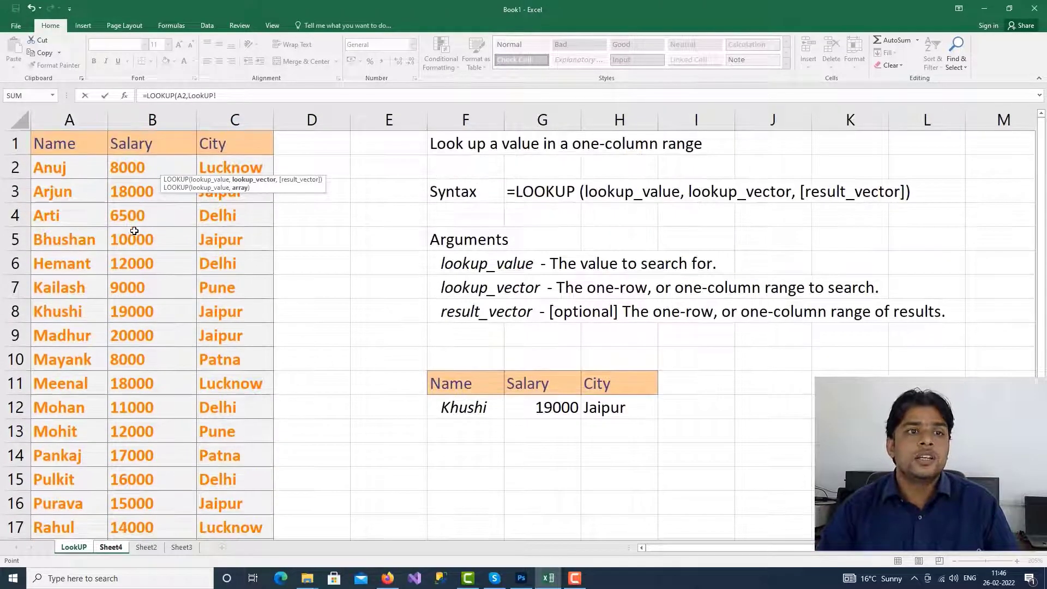
left_click(58, 169)
scroll(186, 400, "down", 3)
left_click_drag(235, 412, 246, 401)
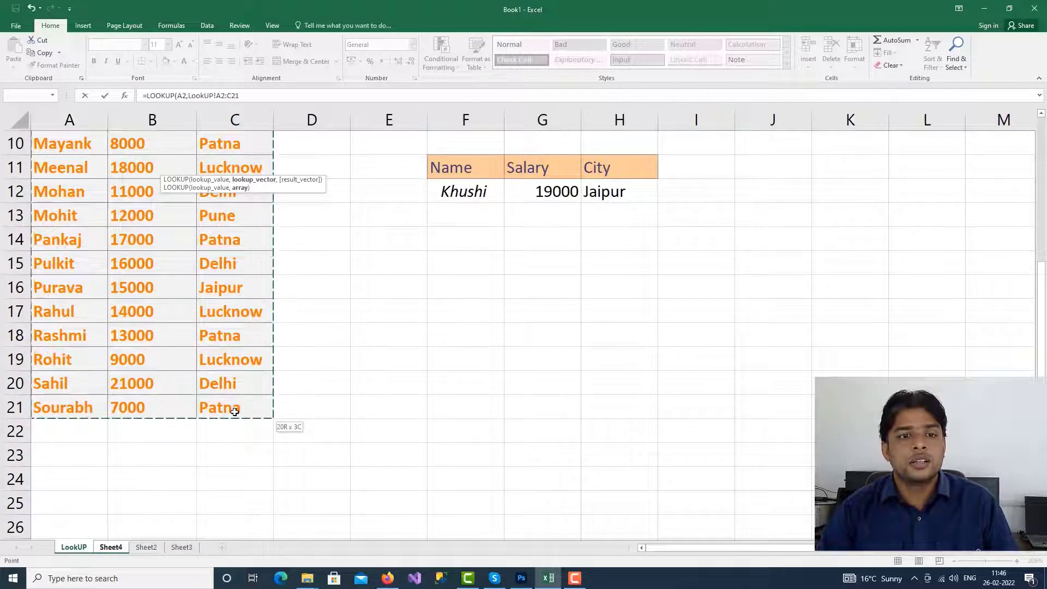
left_click(113, 550)
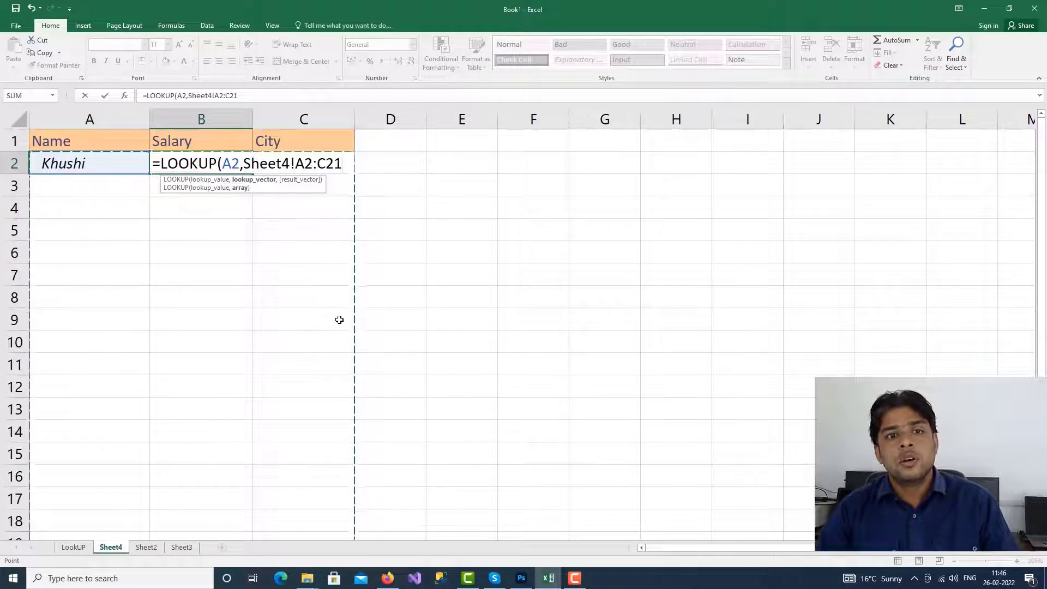
type(",")
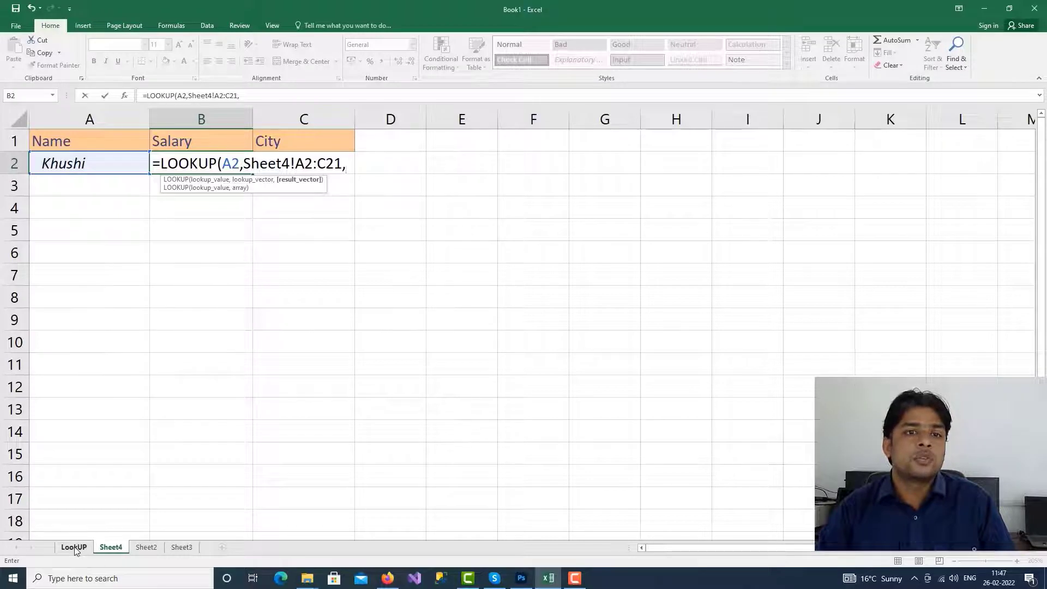
left_click(75, 548)
scroll(229, 187, "up", 3)
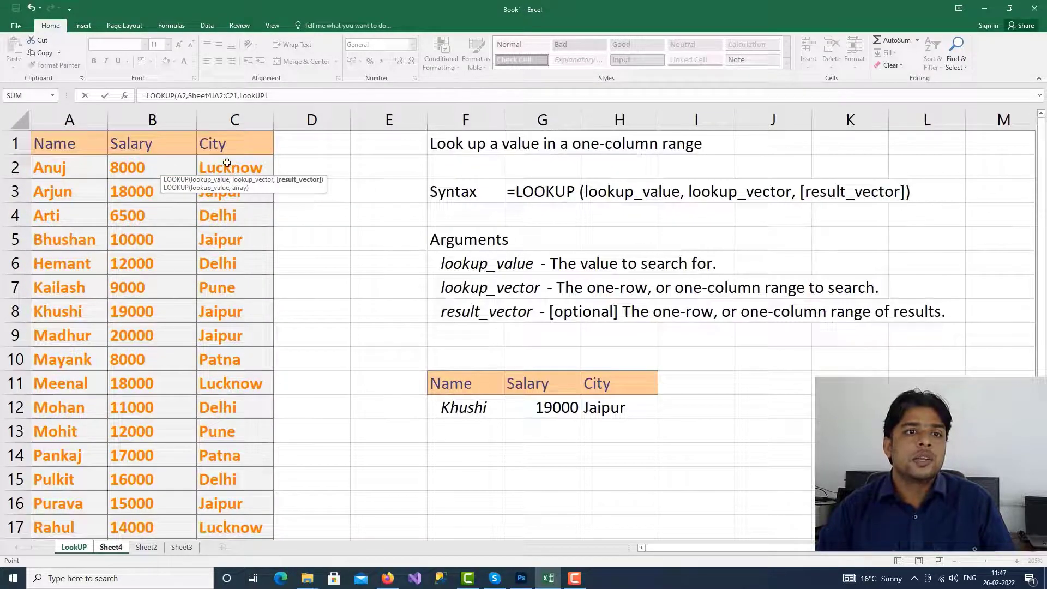
left_click_drag(227, 166, 226, 476)
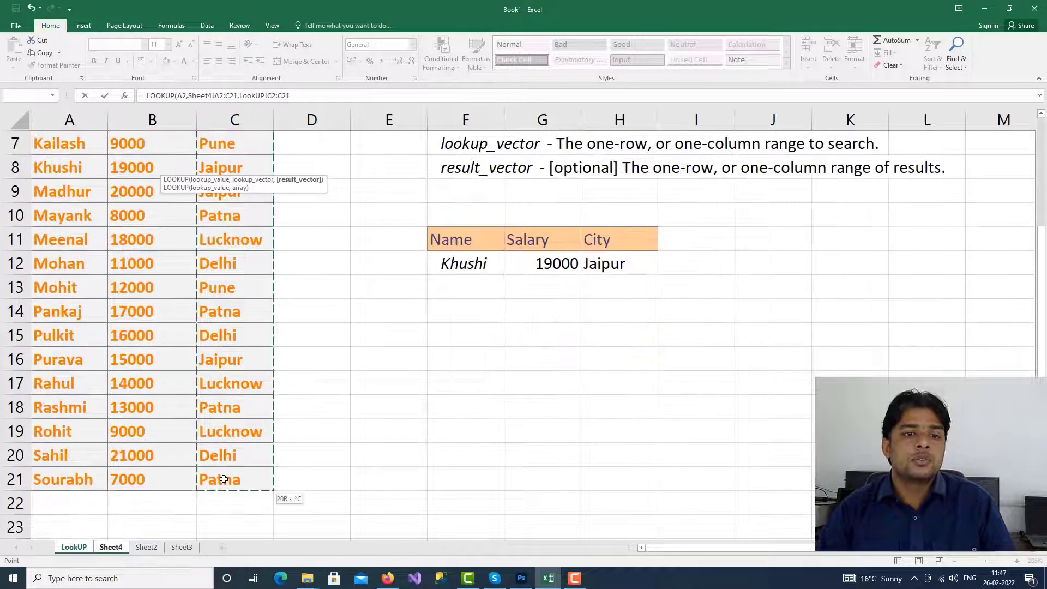
left_click(111, 547)
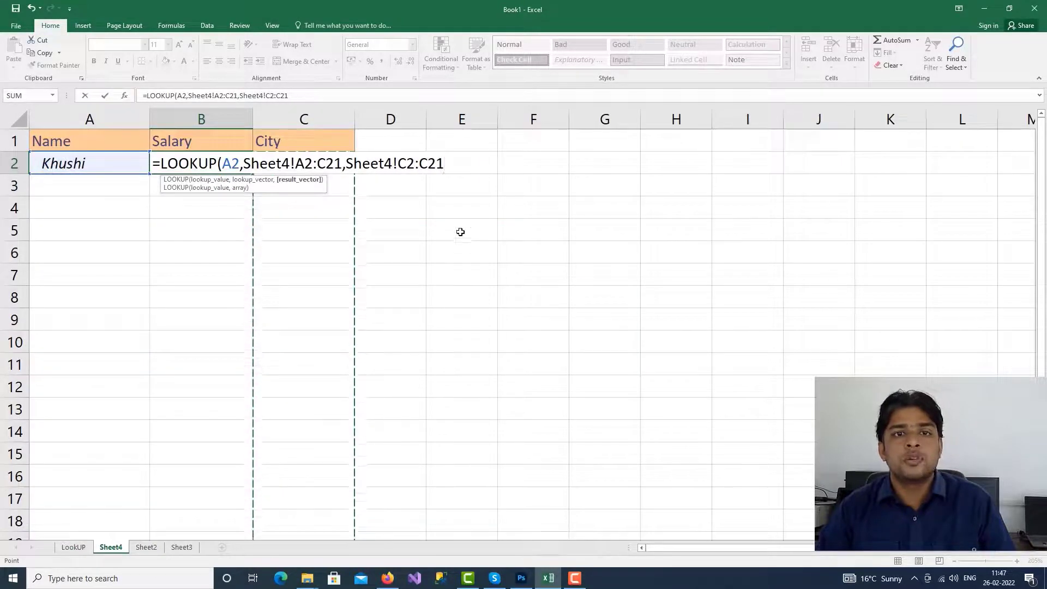
- Change both range sheet names to Sheet1, commit, and cancel the file prompt
left_click(285, 164)
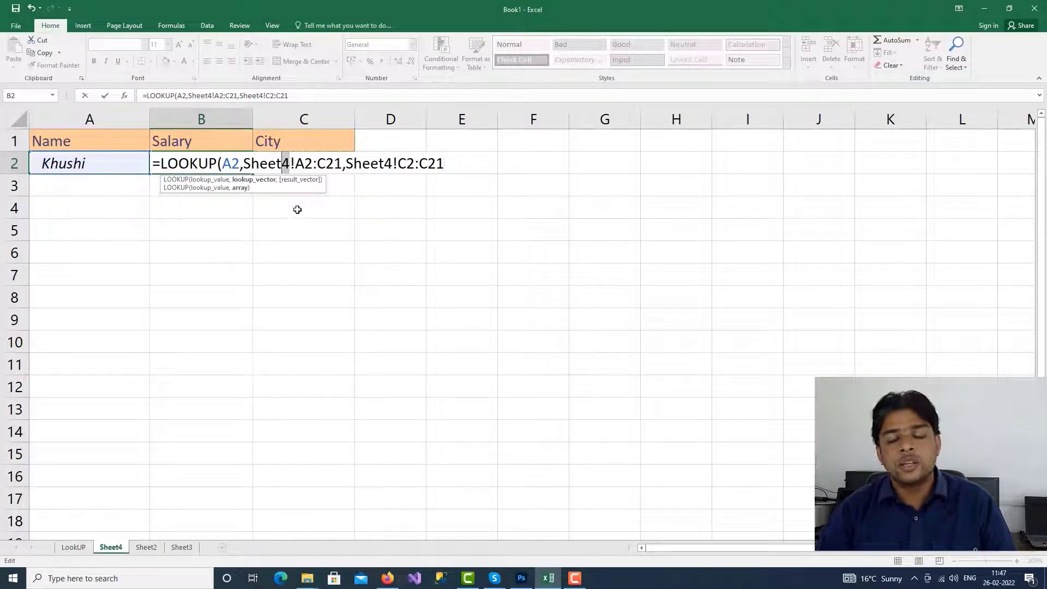
key("BackSpace")
type("1")
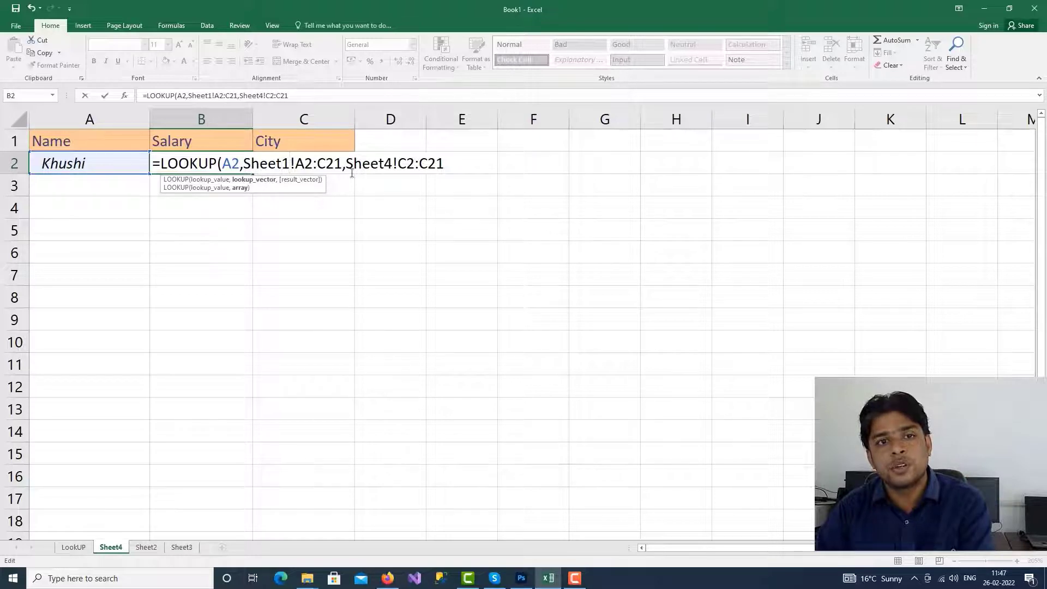
left_click(390, 164)
key("BackSpace")
type("1")
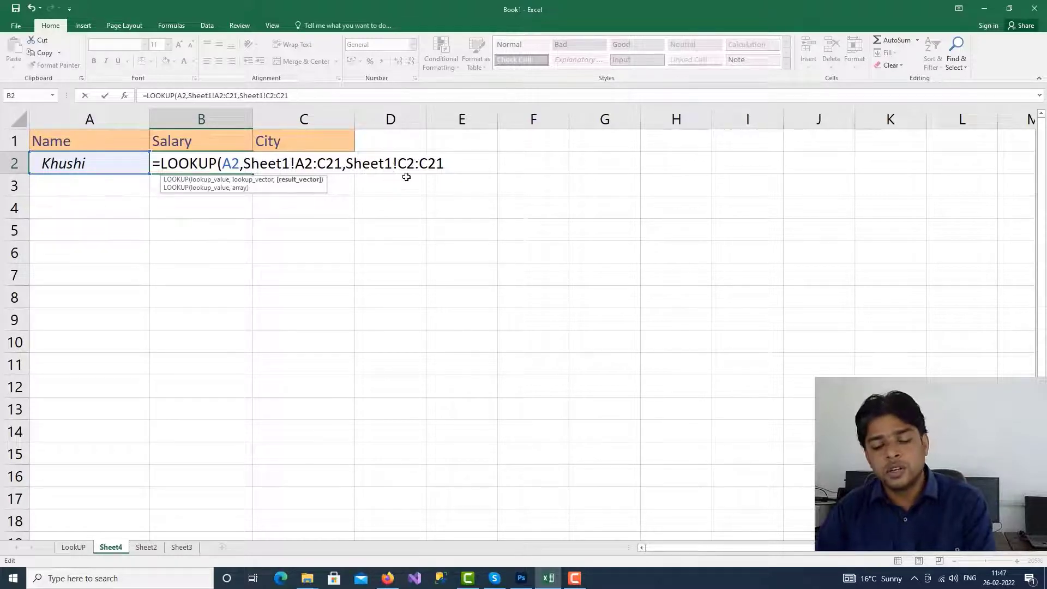
key("Return")
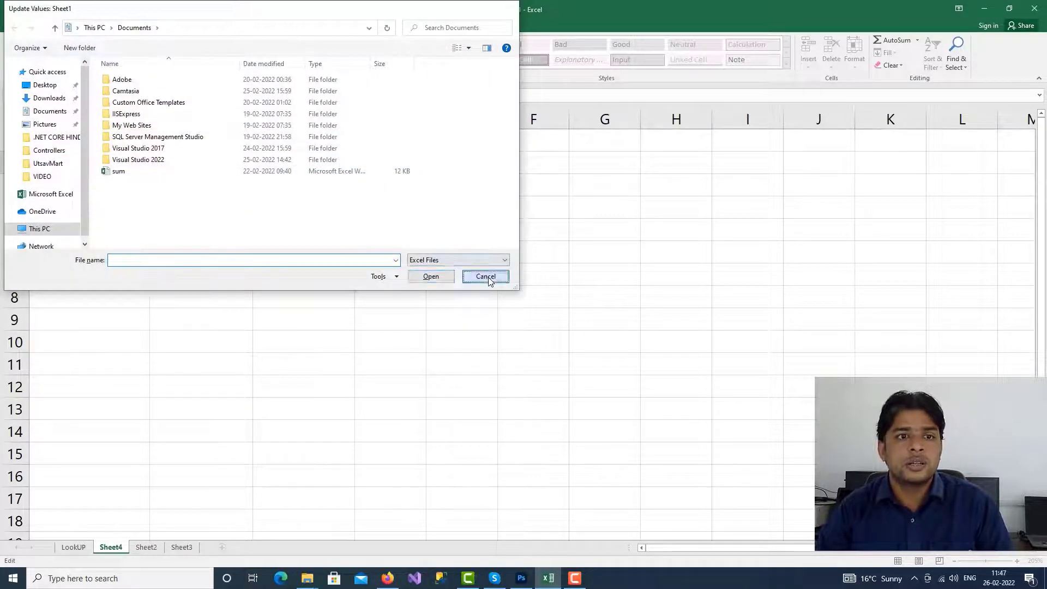
left_click(485, 278)
- Replace both Sheet1 references with LookUP and commit, so B2 returns Jaipur
double_click(245, 164)
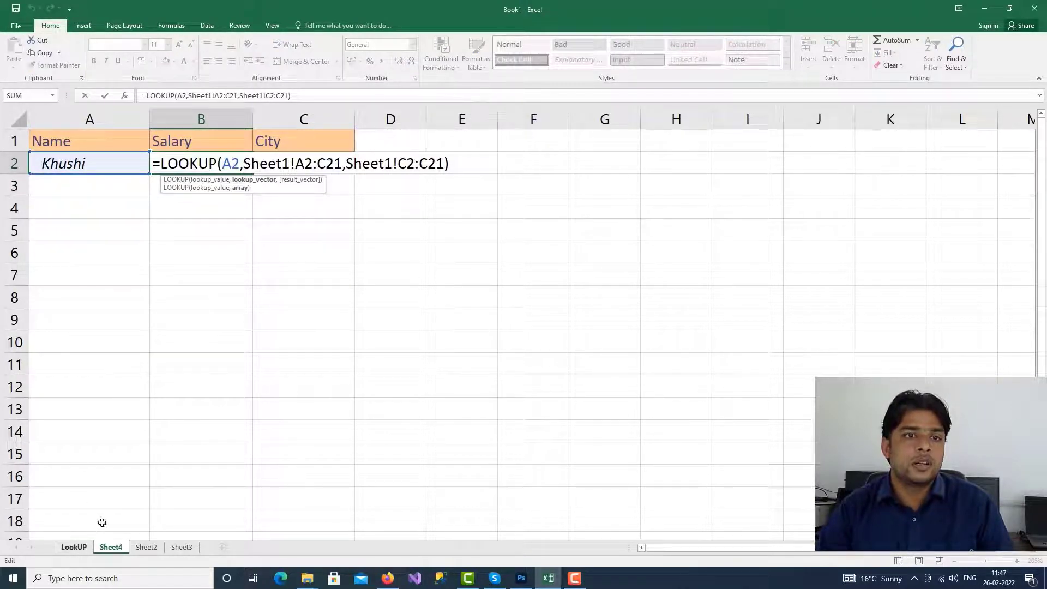
left_click_drag(290, 164, 256, 163)
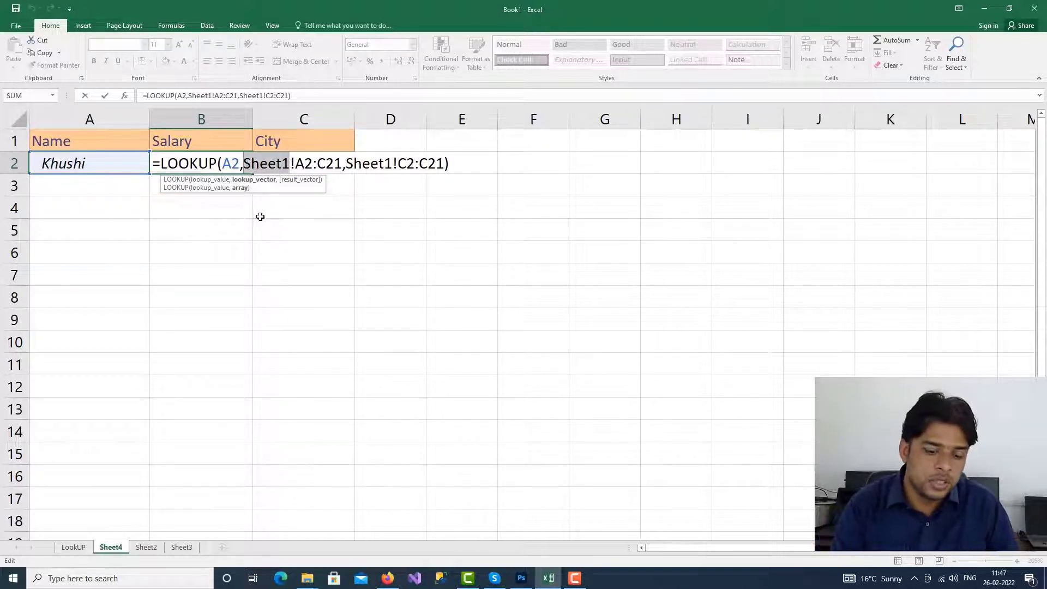
type("Look")
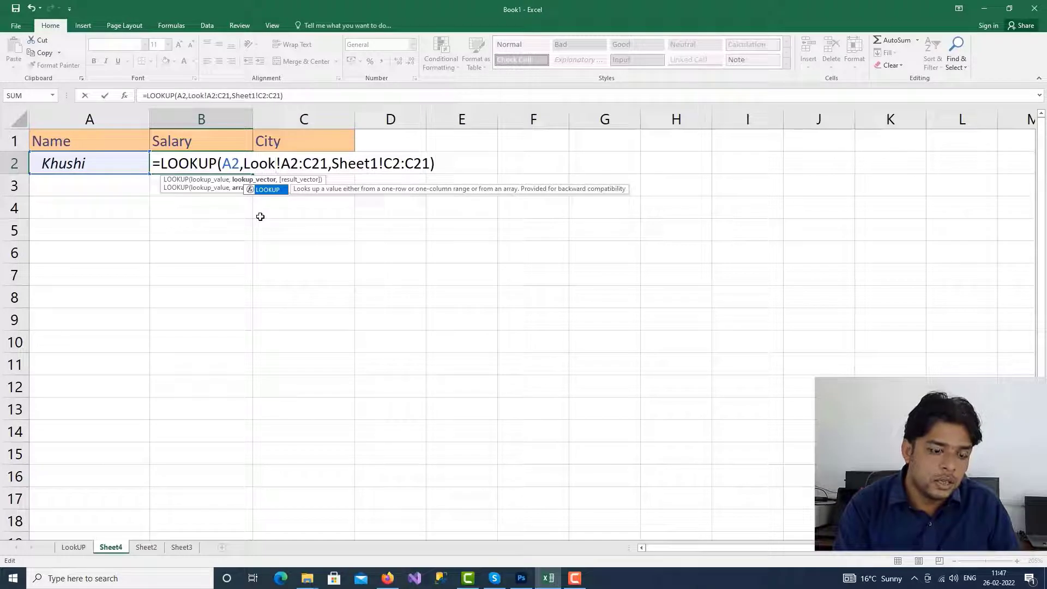
type("UP")
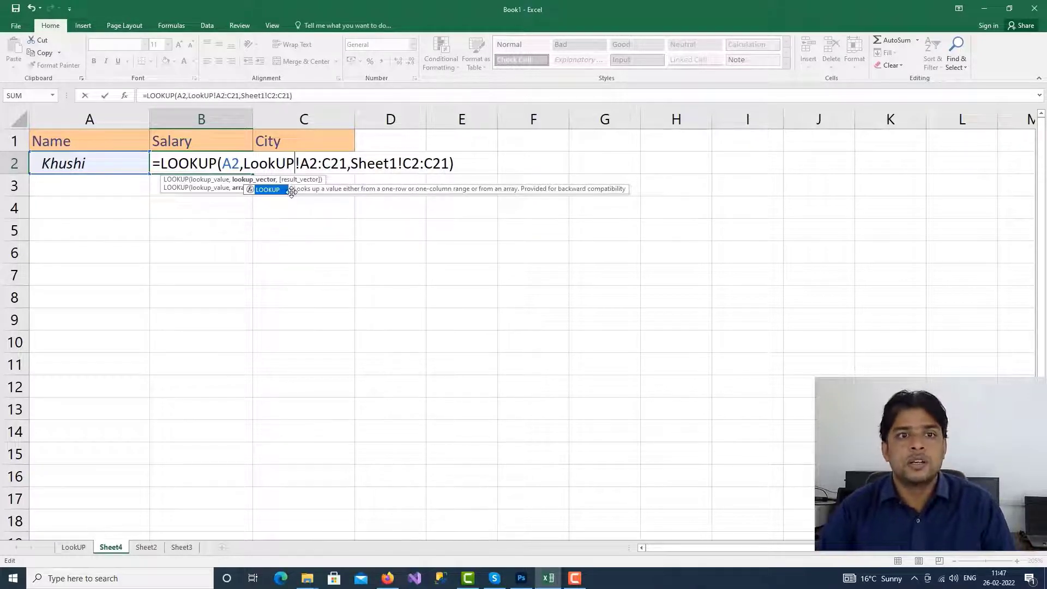
double_click(268, 163)
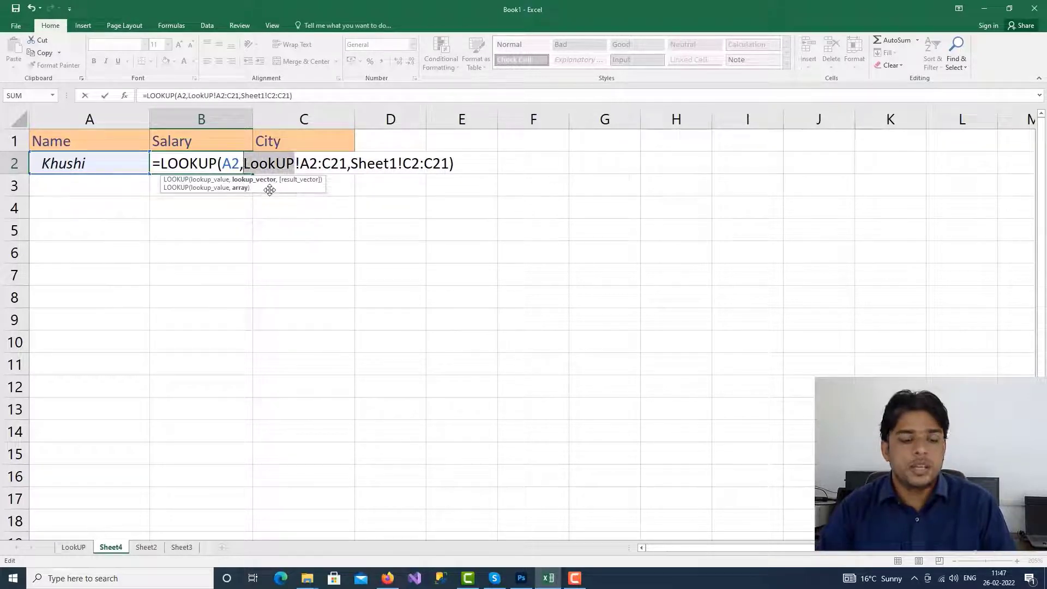
left_click_drag(350, 163, 401, 163)
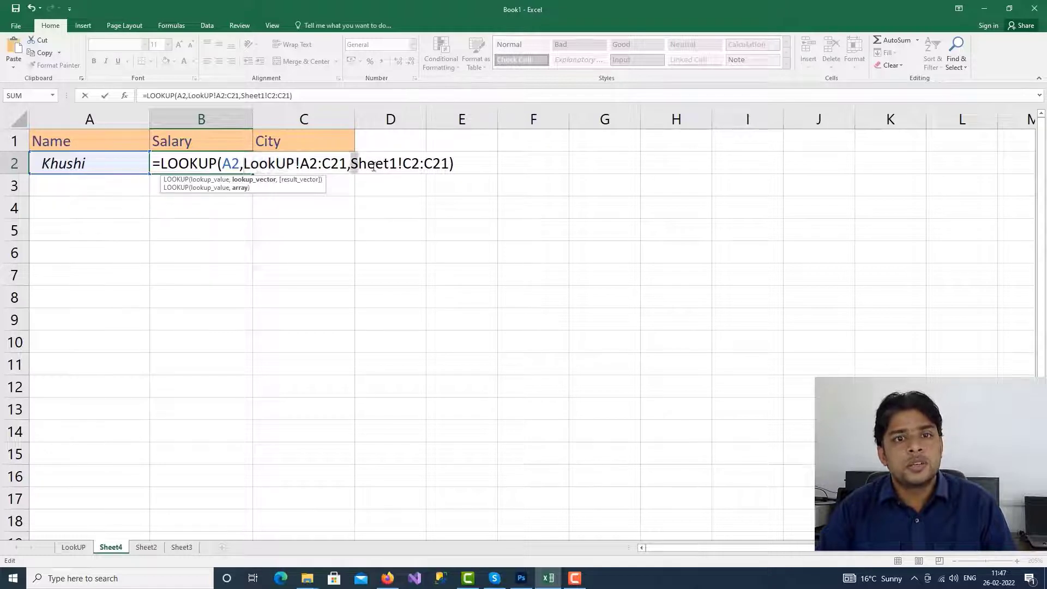
key("ctrl+v")
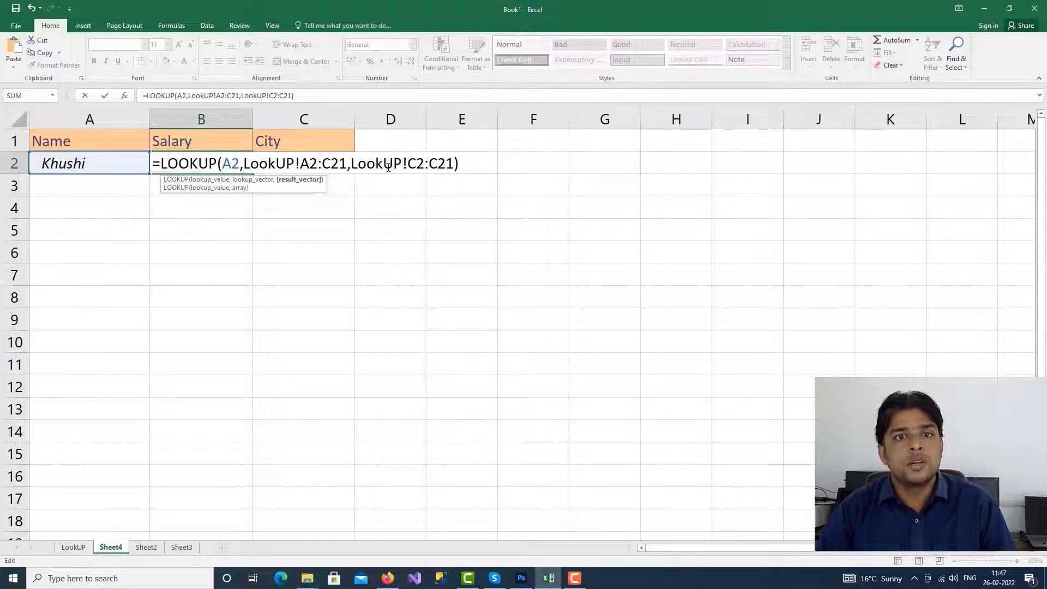
key("Return")
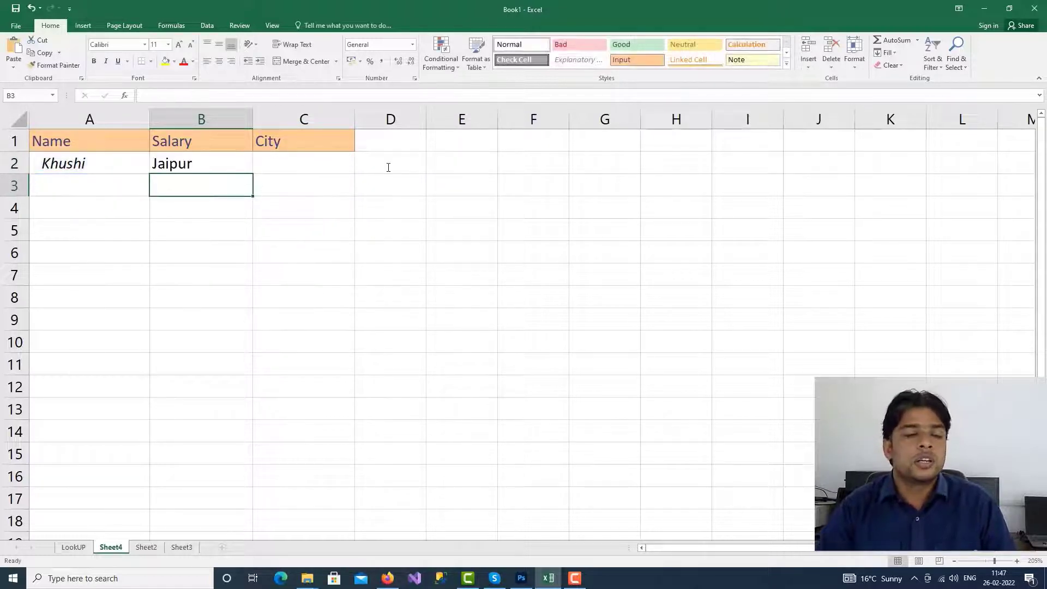
- Point B2's result range at the Salary column B2:B so it returns 19000
double_click(210, 159)
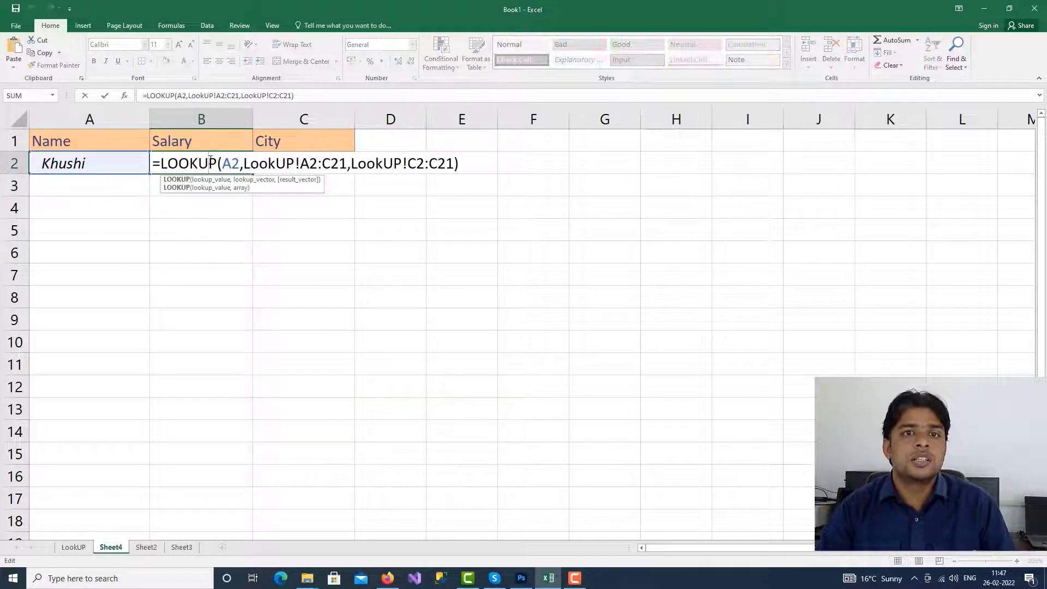
left_click(410, 164)
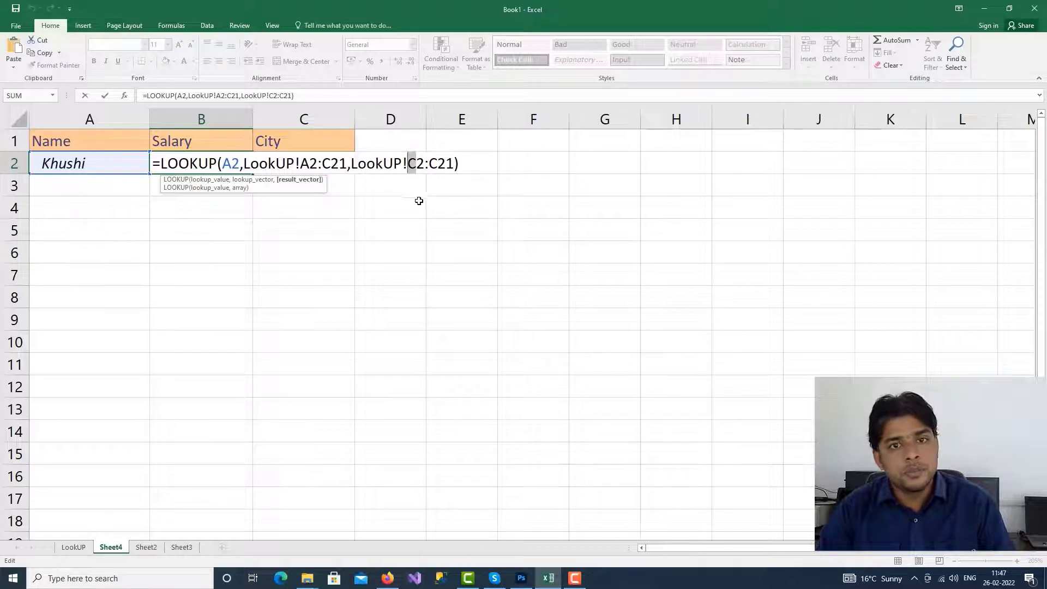
type("B2:")
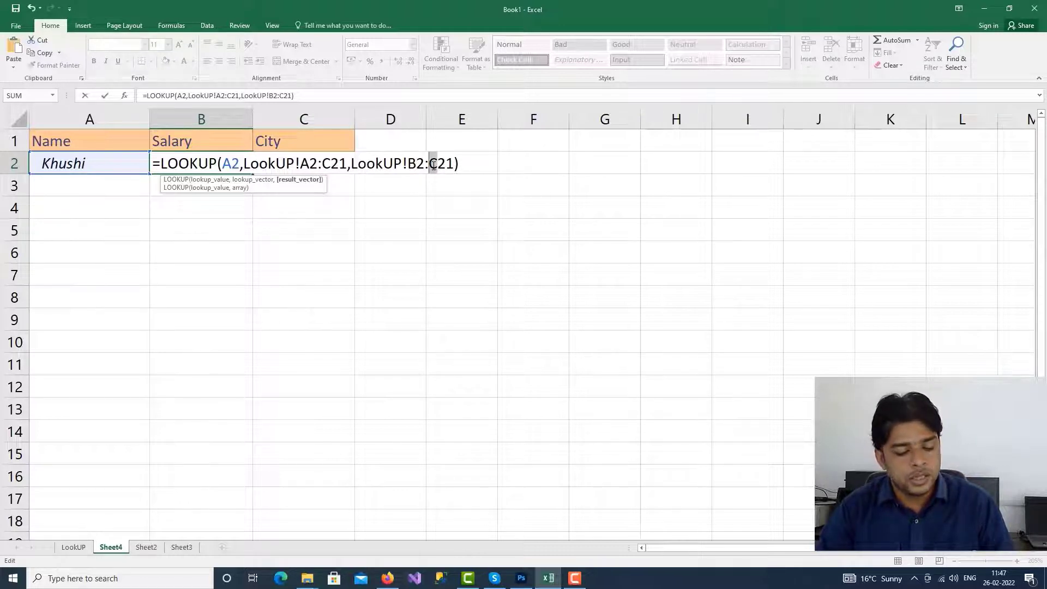
type("B")
key("Return")
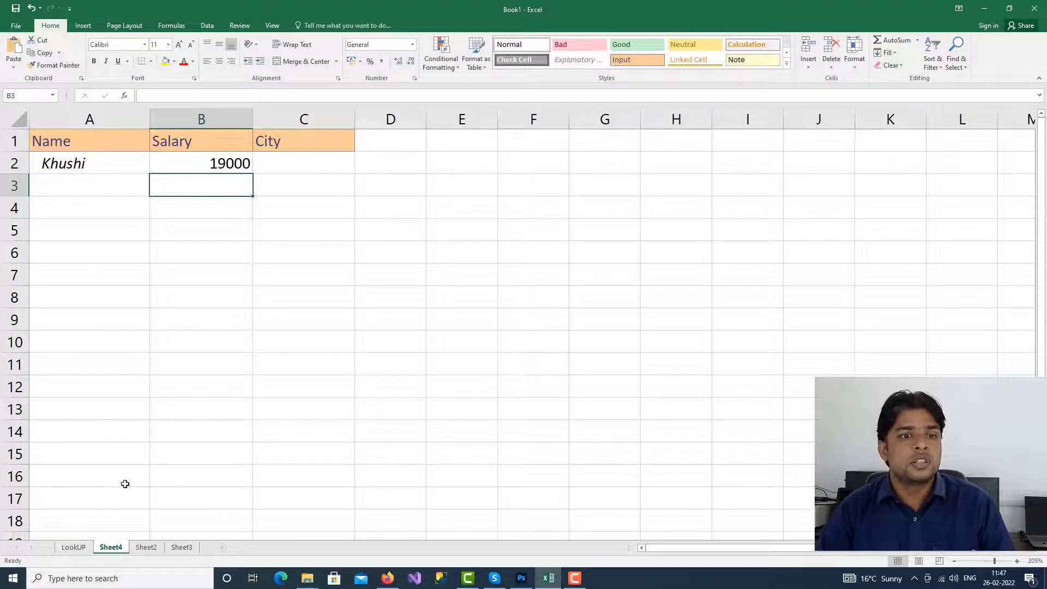
- Verify Khushi's 19000 salary in B8 on LookUP, then return to Sheet4
left_click(69, 548)
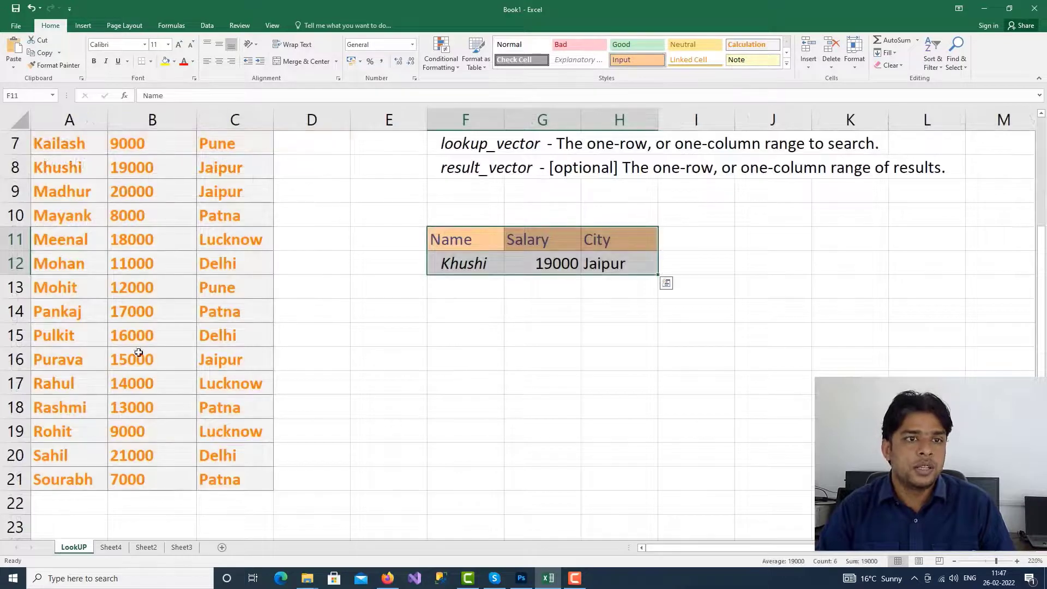
left_click(114, 167)
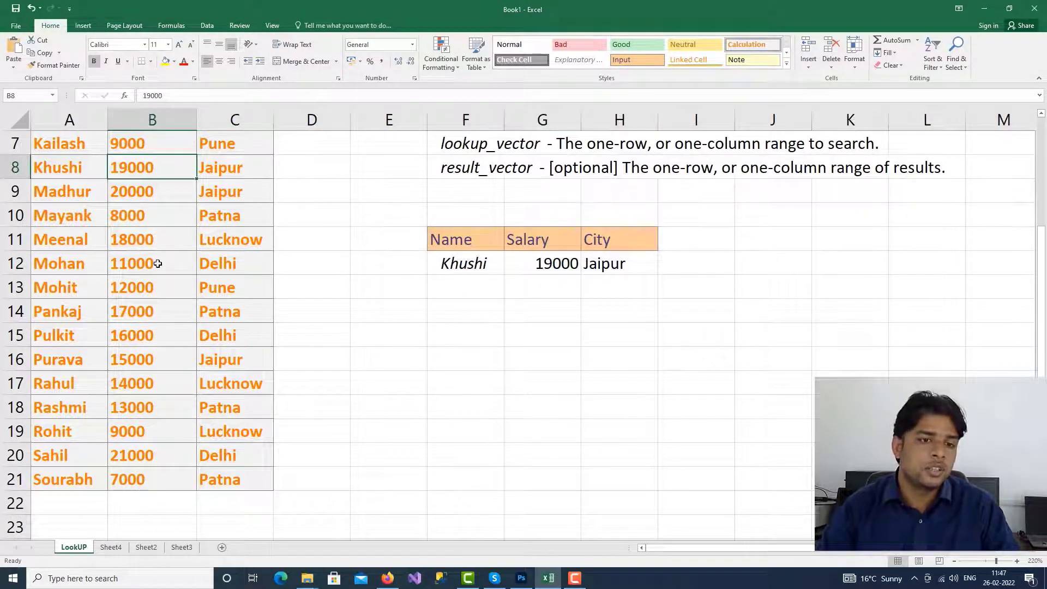
left_click(111, 548)
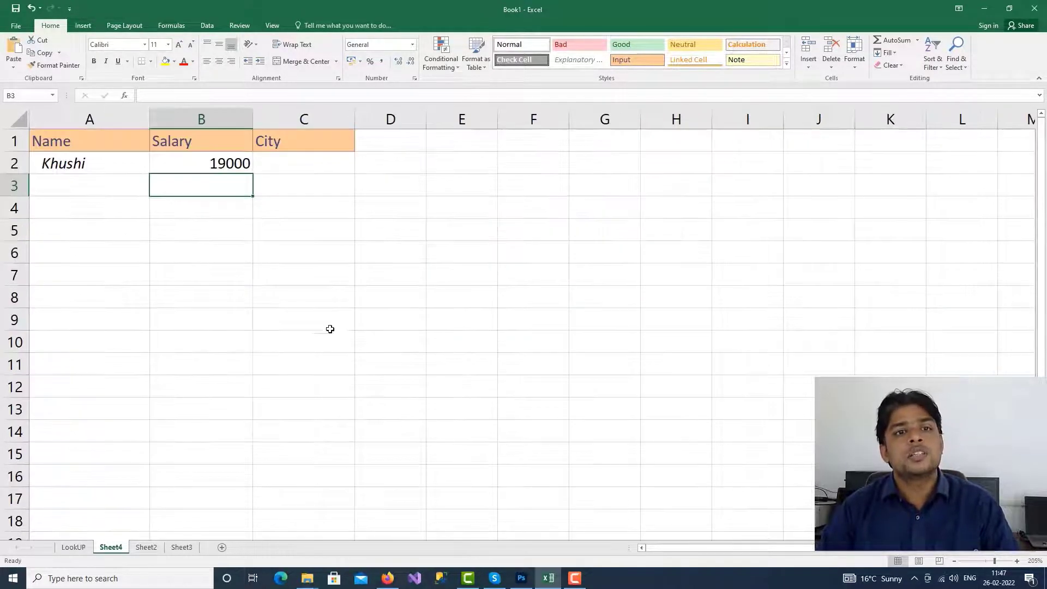
- Start a LOOKUP formula in C2 with lookup value A2 and search range A2:C21 on the LookUP sheet
left_click(295, 161)
type("=")
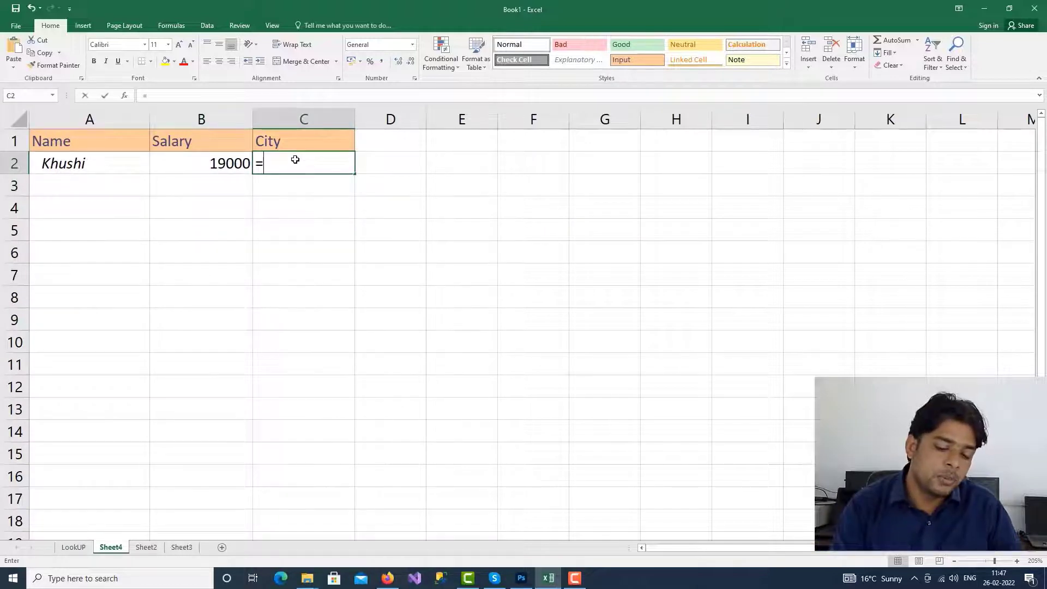
type("LOOK")
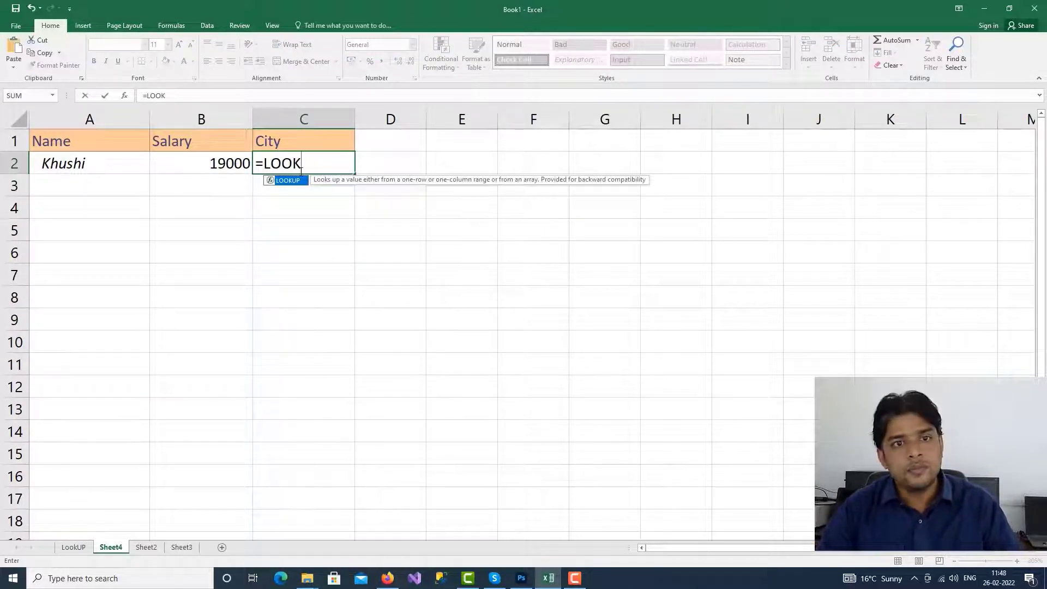
double_click(295, 182)
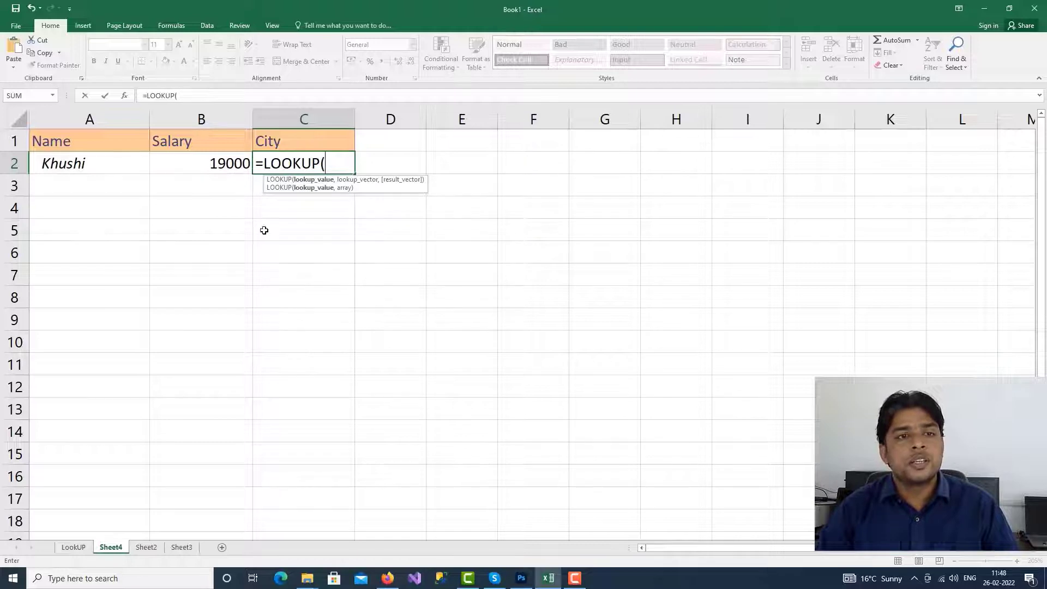
left_click(84, 164)
type(",")
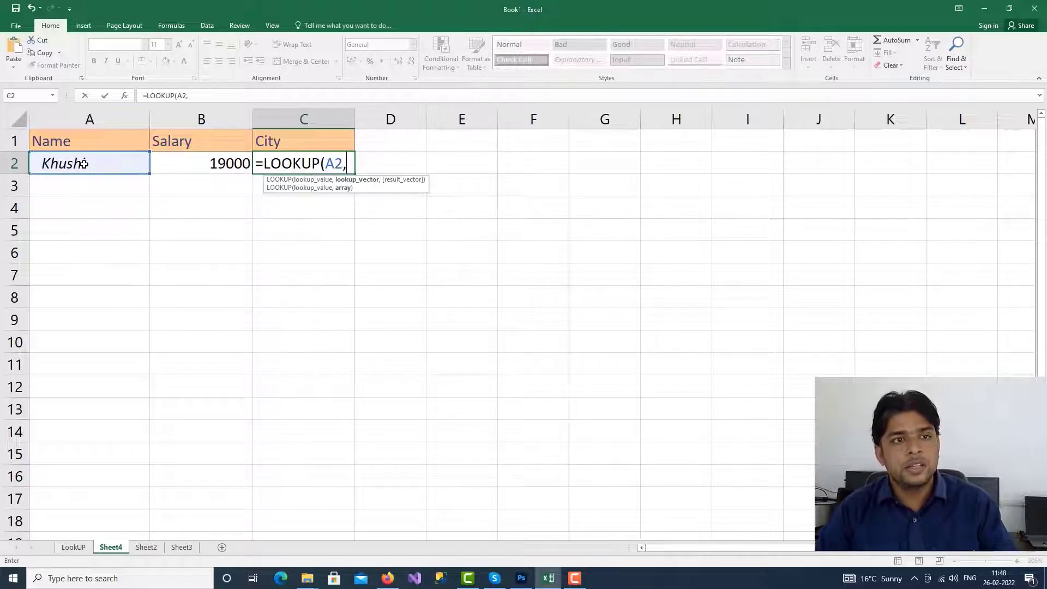
left_click(69, 548)
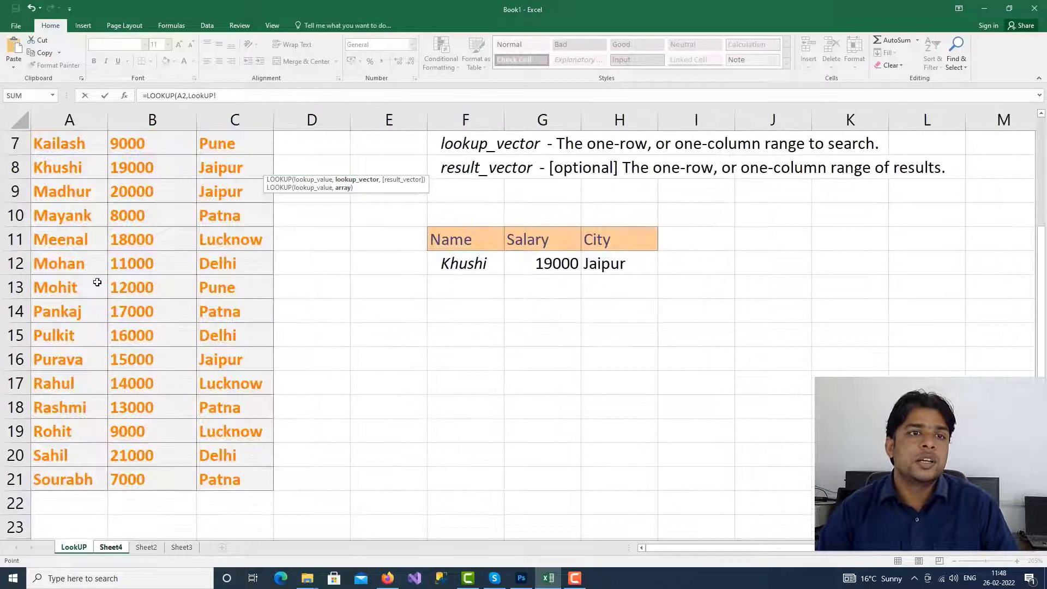
scroll(81, 242, "up", 2)
left_click(54, 168)
scroll(192, 431, "down", 3)
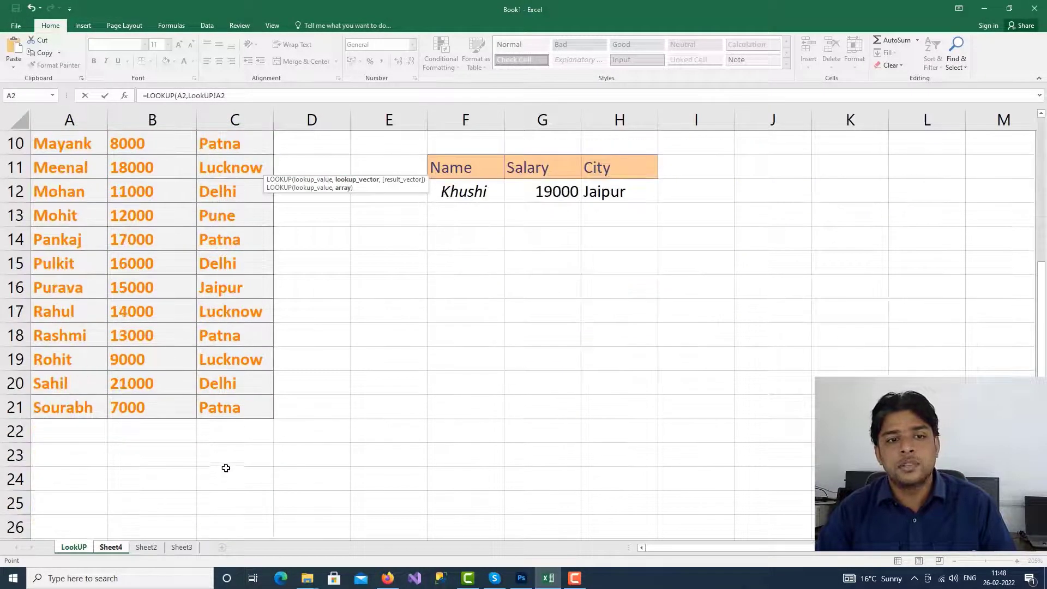
left_click(241, 409, "shift")
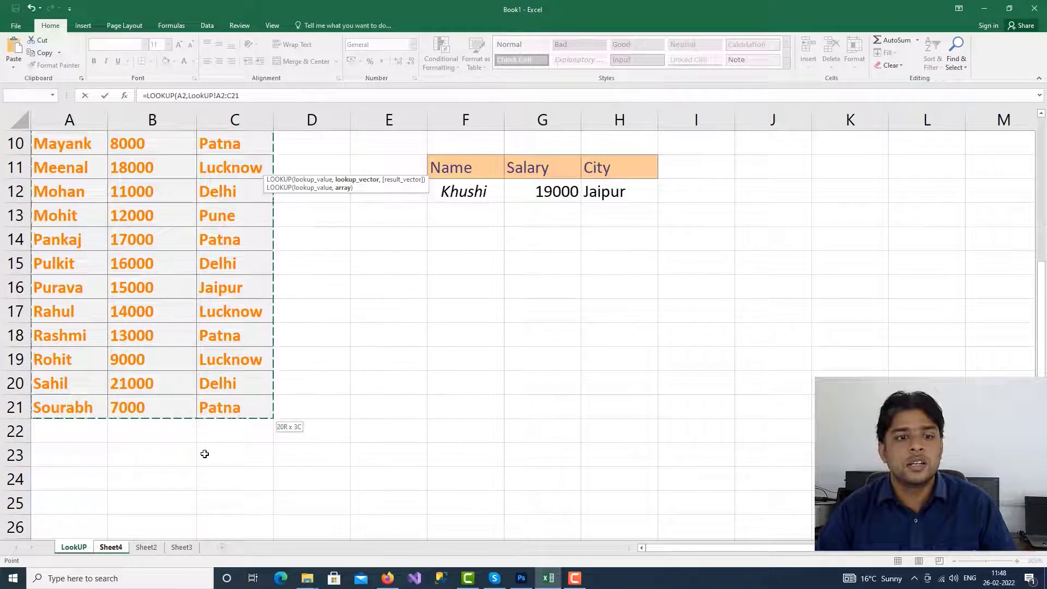
left_click(111, 547)
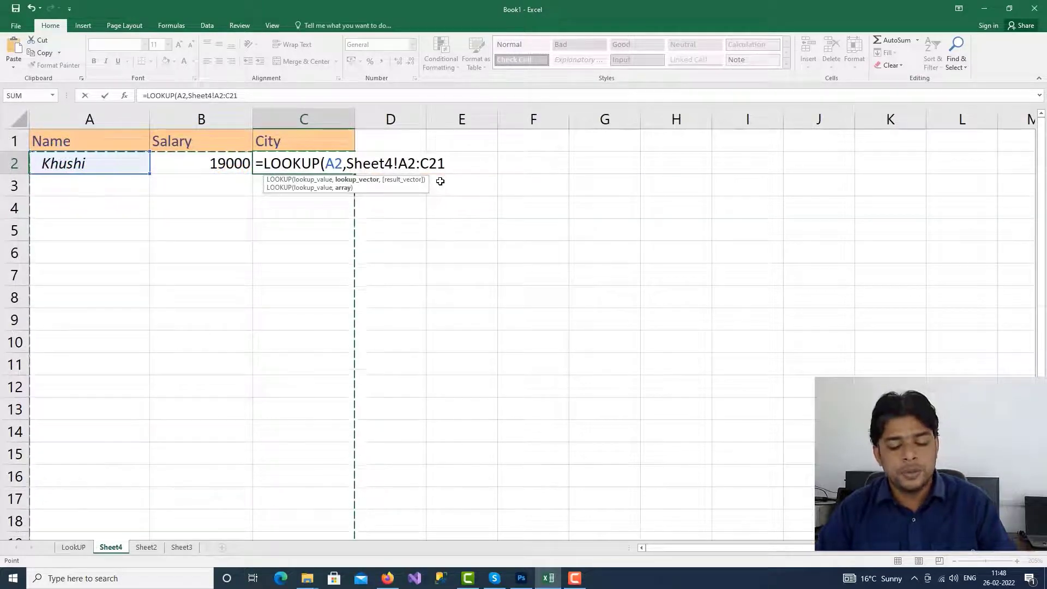
- Add C2:C21 from the LookUP sheet as the formula's result range
type(",")
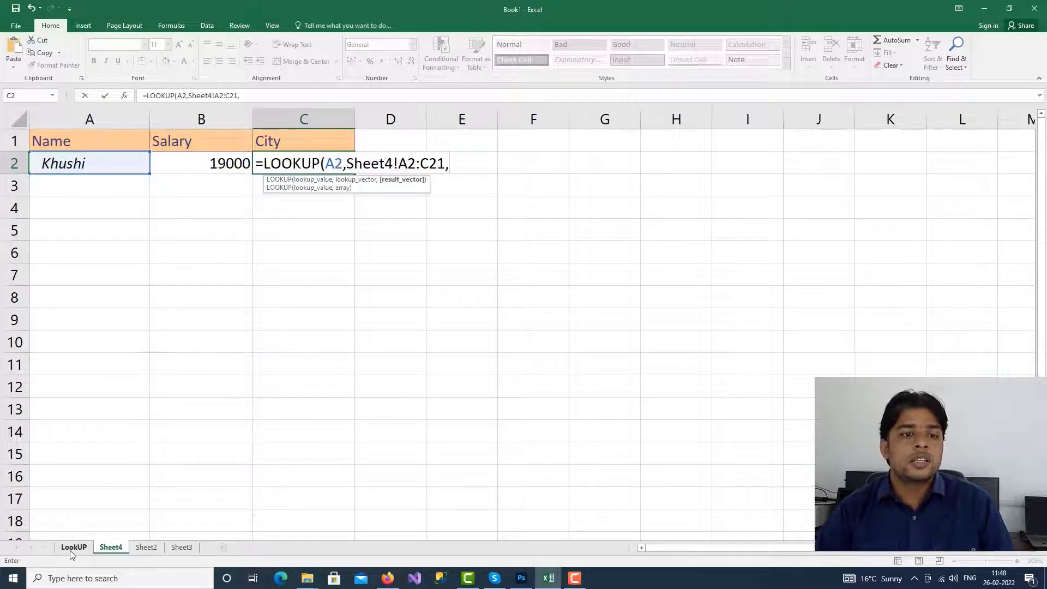
left_click(73, 551)
scroll(158, 305, "up", 3)
left_click(235, 172)
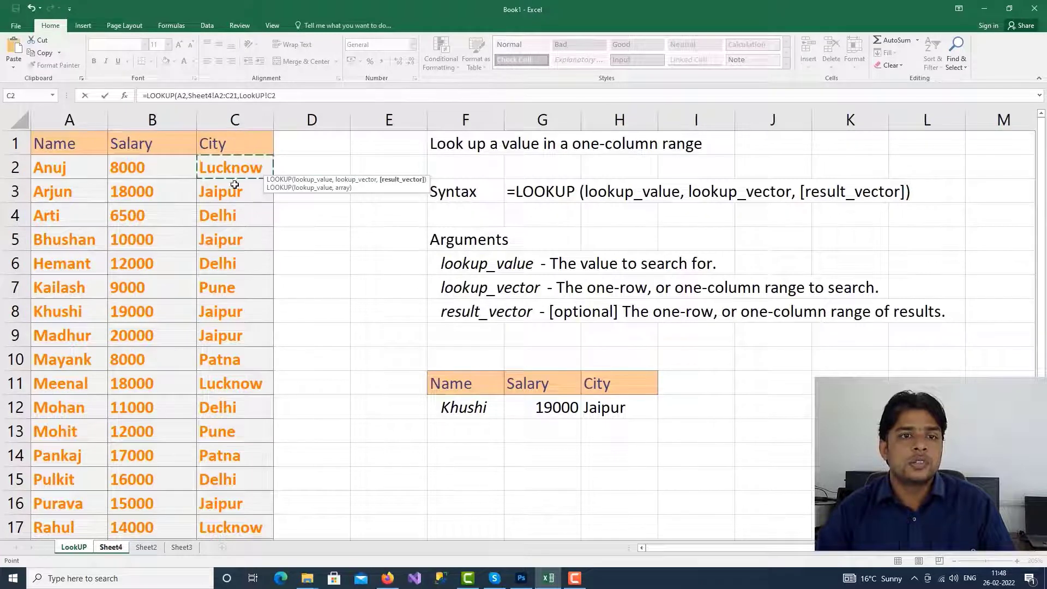
scroll(234, 185, "down", 2)
left_click_drag(235, 184, 228, 478)
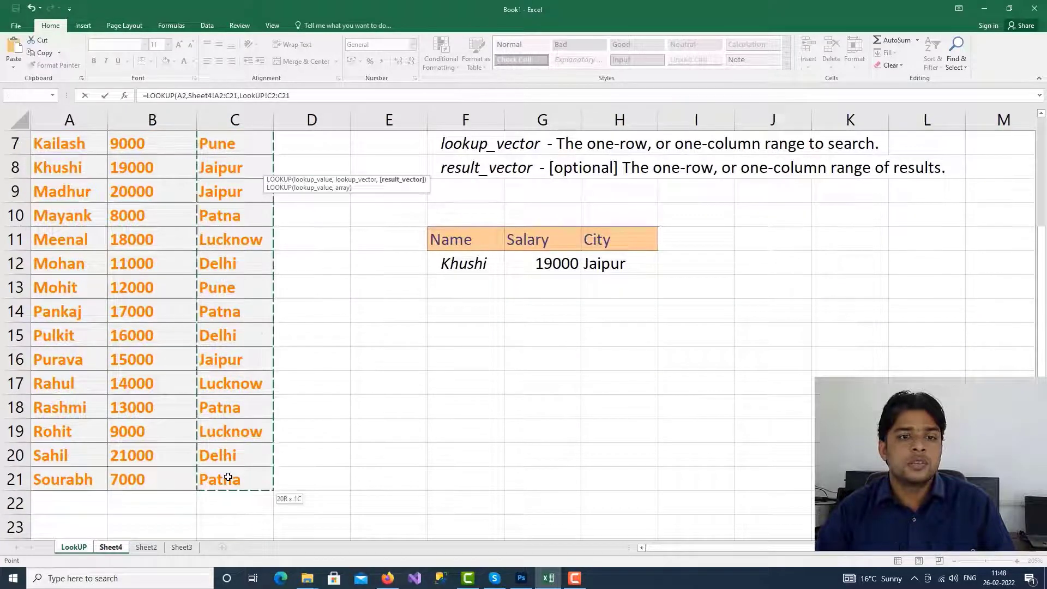
left_click(112, 547)
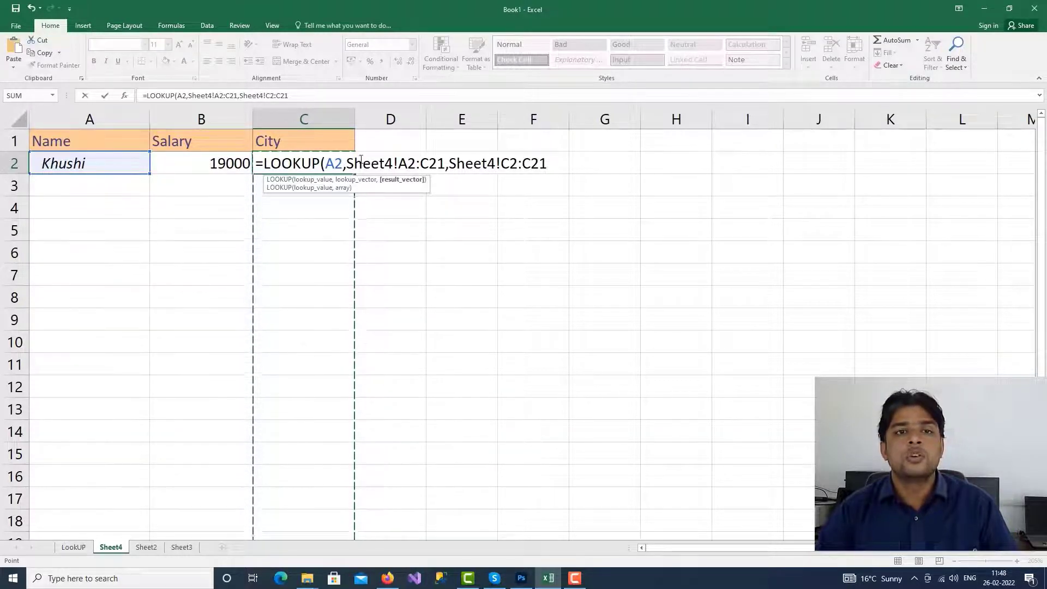
- Point both range references in C2's formula at the LookUP sheet instead of Sheet4, then commit it
left_click_drag(347, 164, 394, 166)
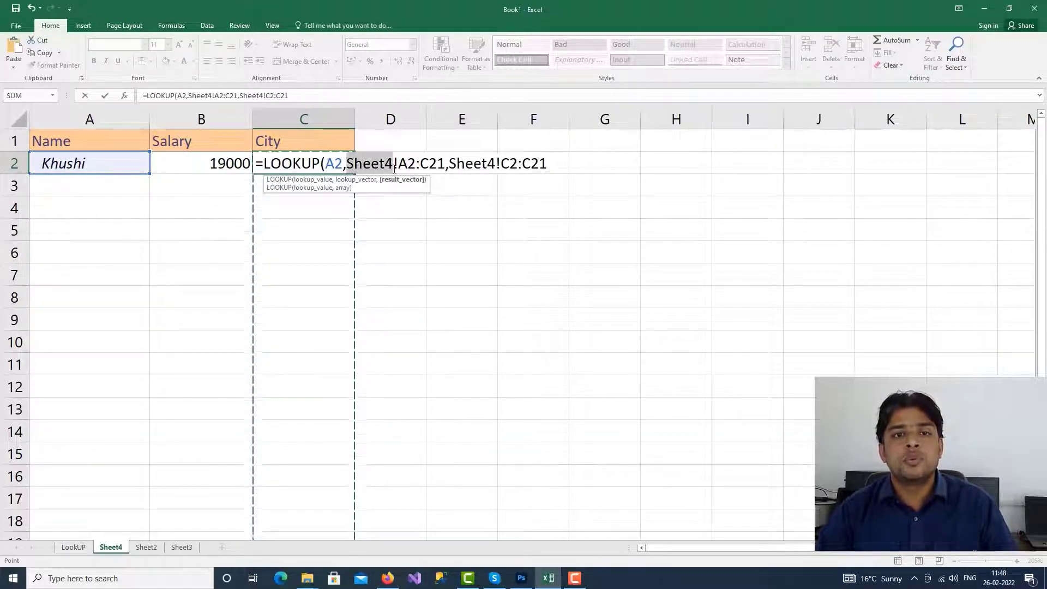
type("Look")
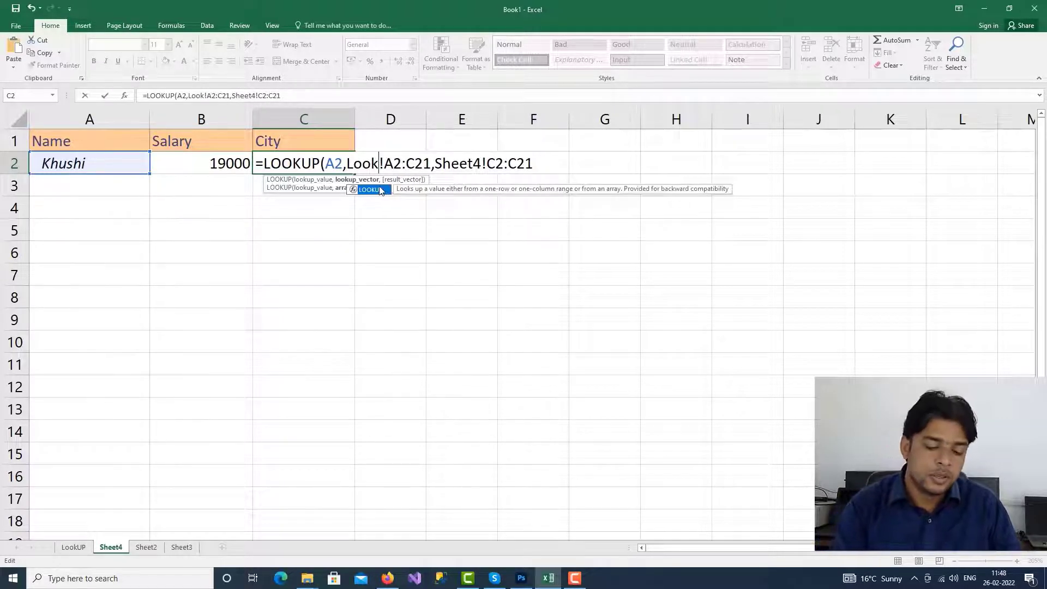
type("UP")
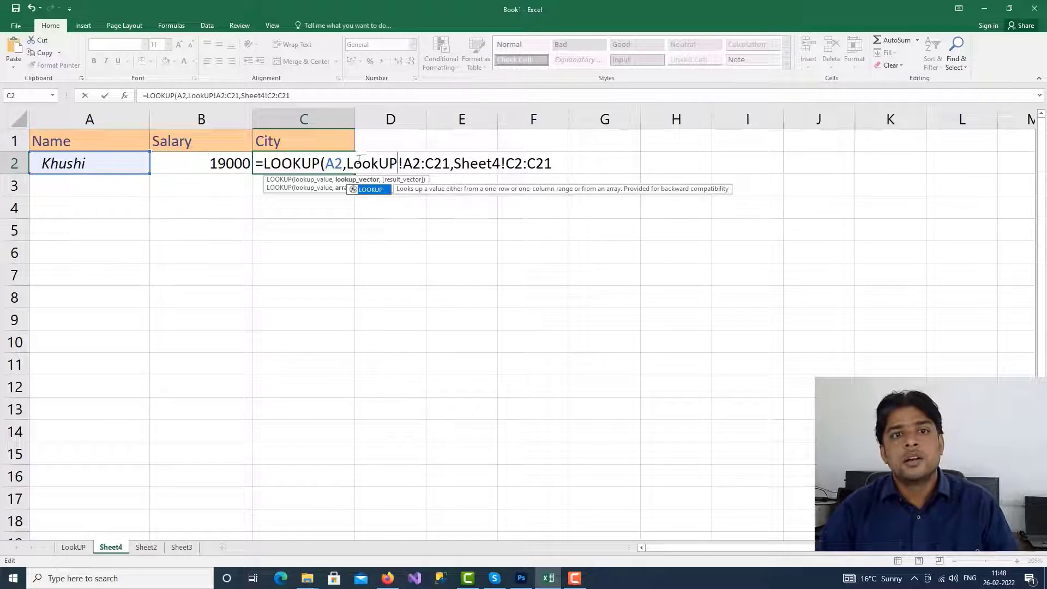
double_click(349, 163)
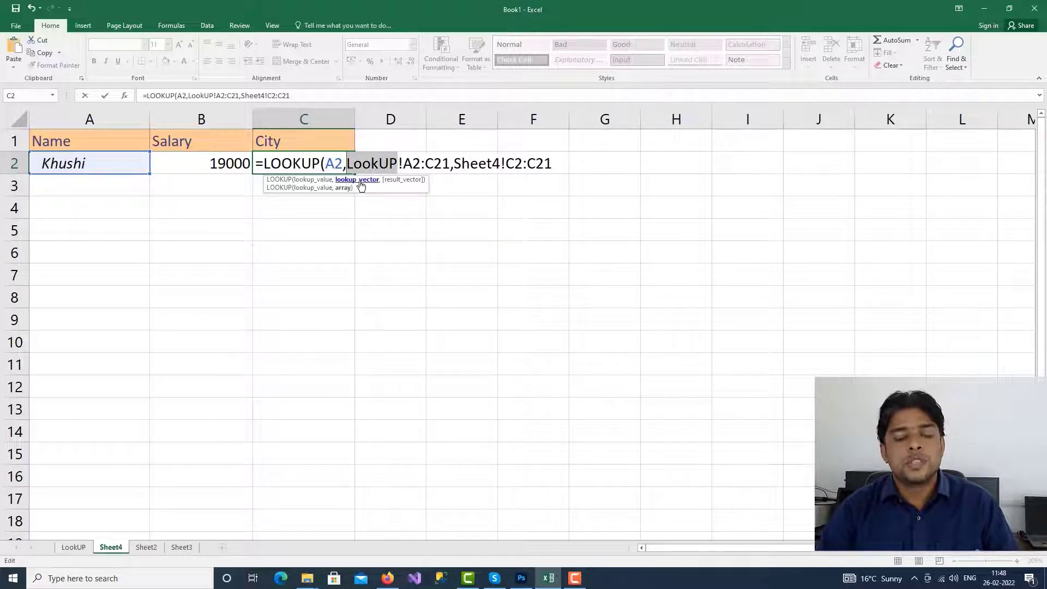
left_click(497, 164)
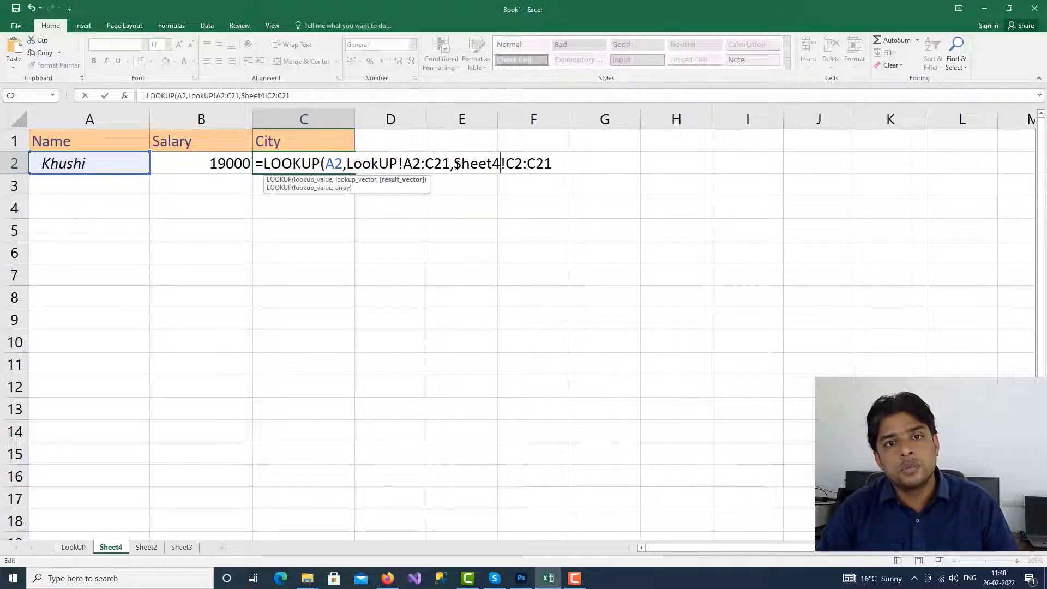
double_click(458, 164)
type("LookUP")
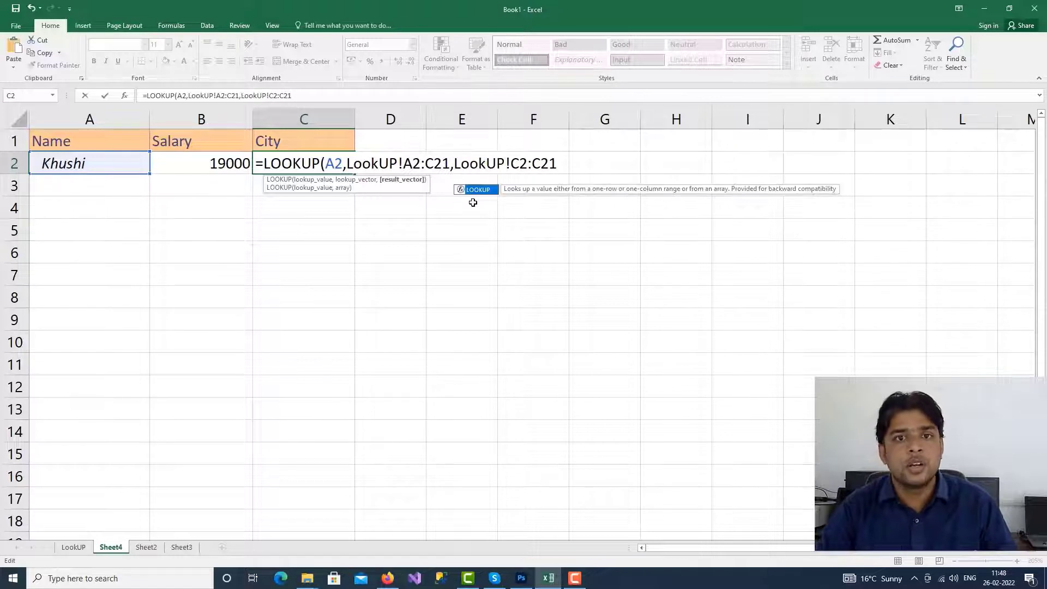
key("Return")
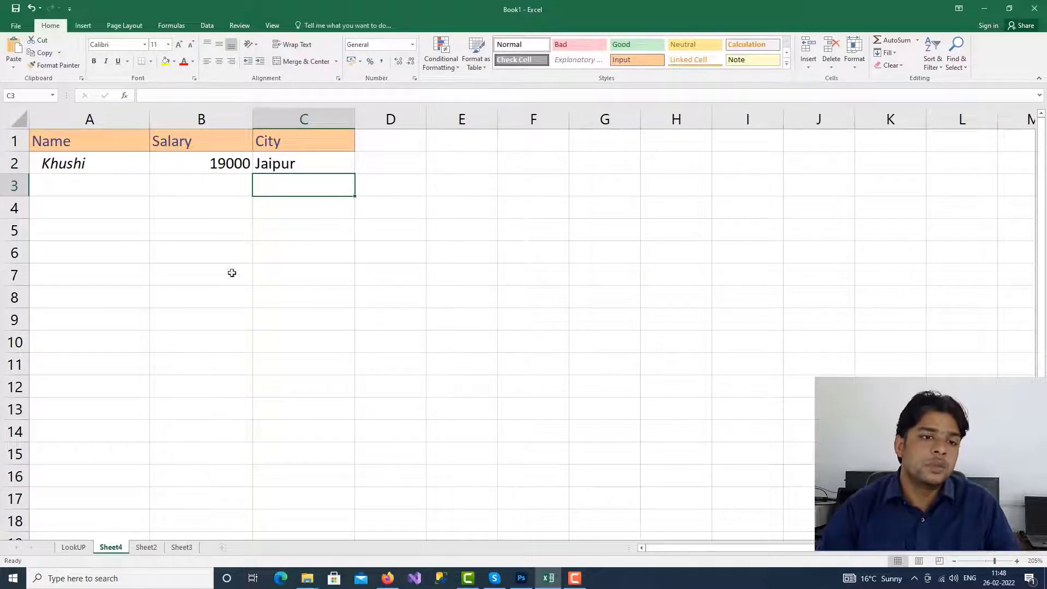
- Review Mohan's and Meenal's rows on the LookUP sheet to pick the next test name
left_click(73, 547)
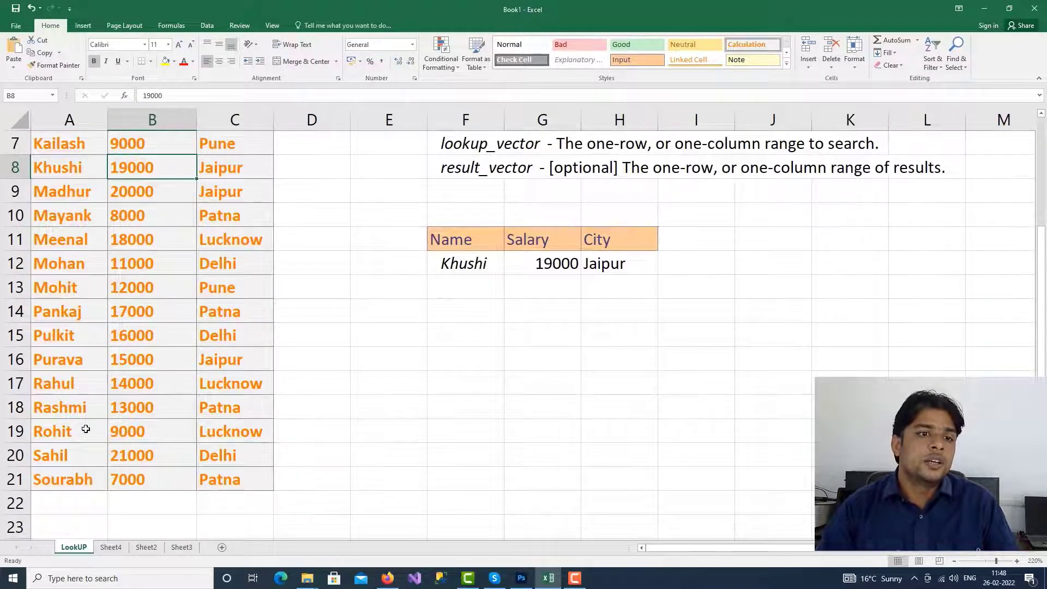
left_click(74, 268)
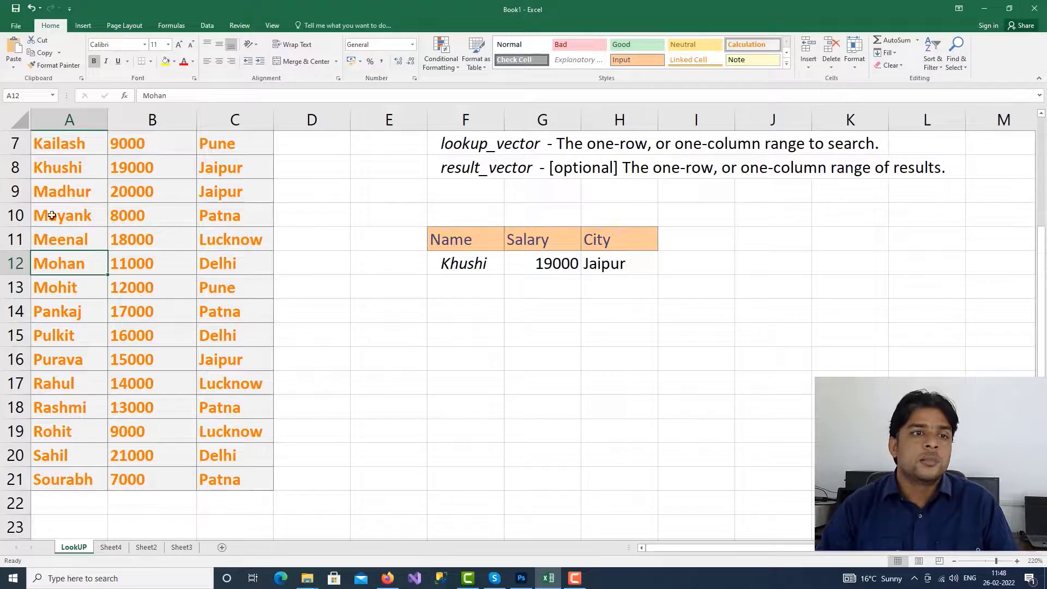
left_click(57, 241)
- Replace Khushi with Meenal in Sheet4's name cell A2
left_click(110, 547)
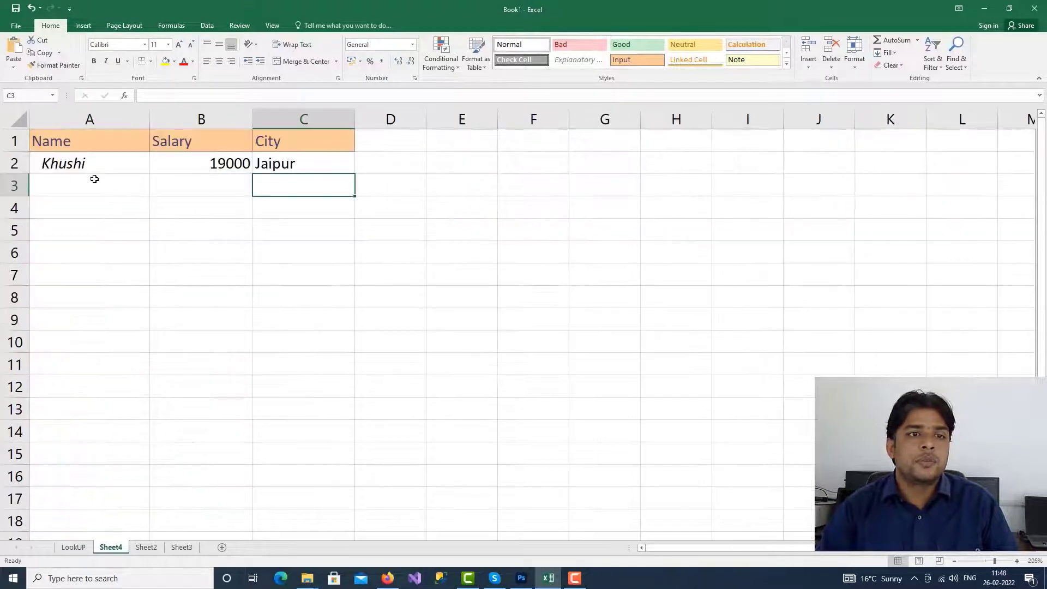
left_click(93, 168)
double_click(90, 164)
left_click_drag(87, 165, 28, 165)
type("<")
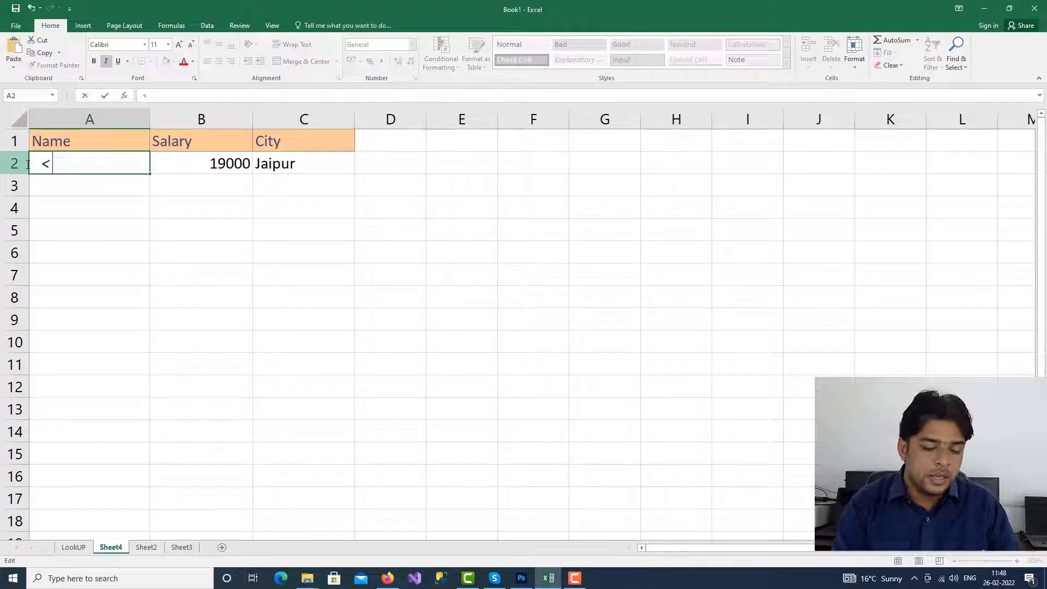
type("nal")
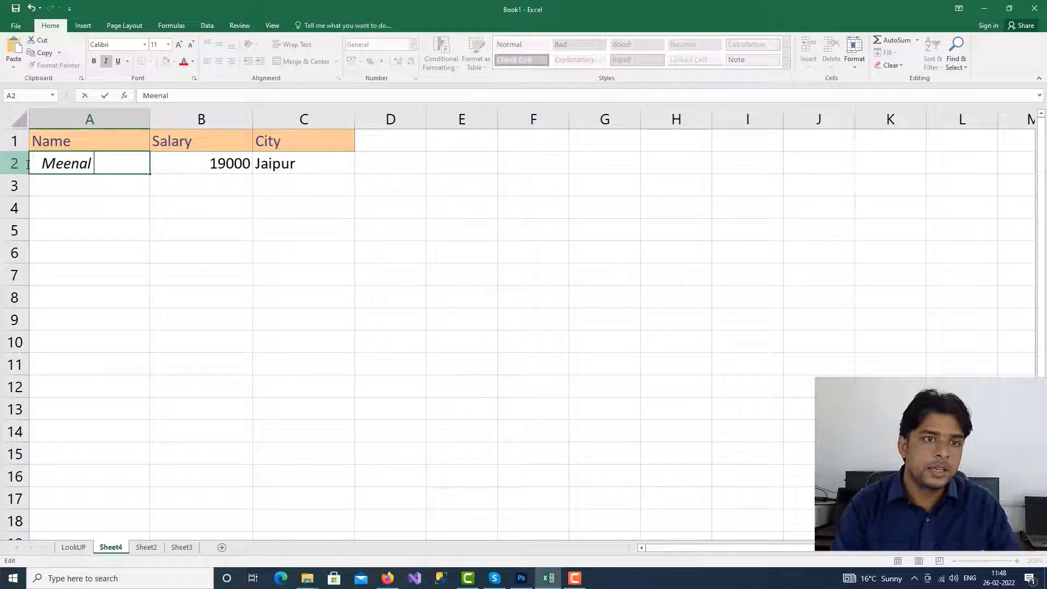
key("Tab")
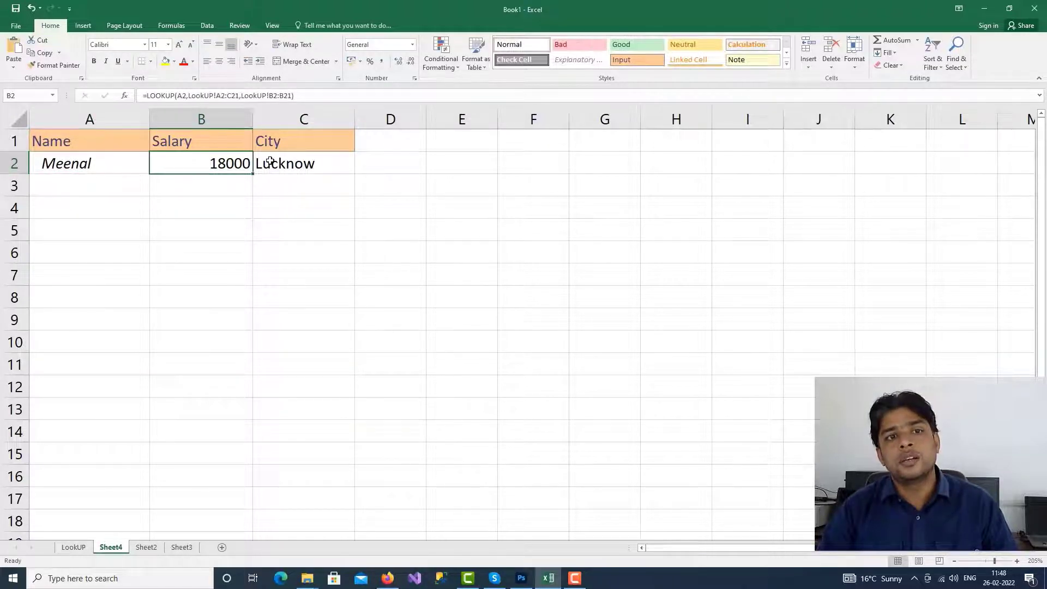
- Verify Meenal's 18000 and Lucknow on the LookUP sheet, then start Save As
left_click(73, 547)
left_click_drag(72, 239, 252, 238)
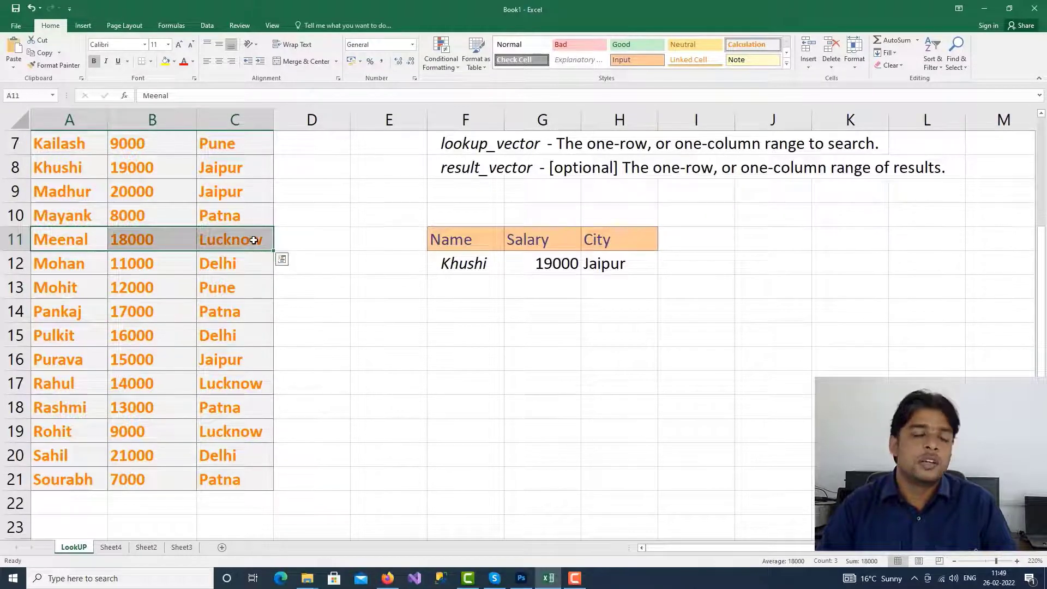
left_click(195, 349)
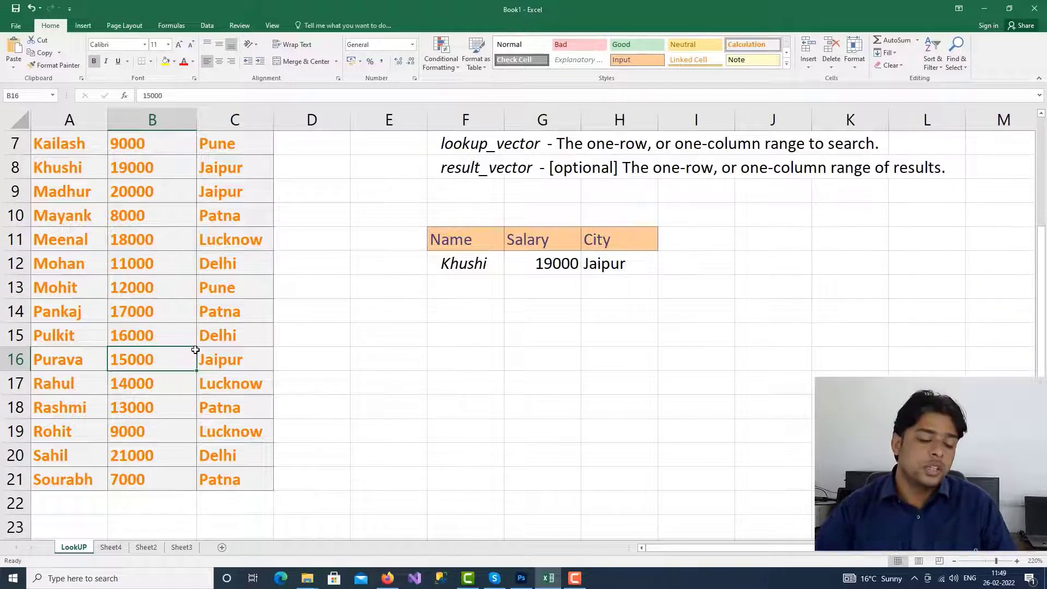
key("ctrl+s")
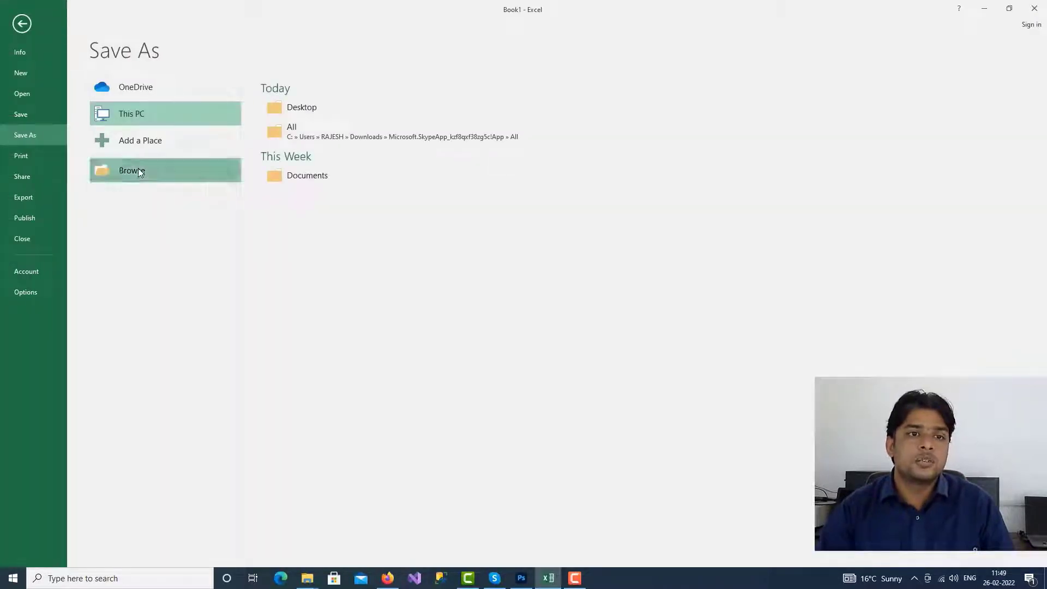
- Save the workbook in the Desktop folder with the file name lookupdb
left_click(139, 169)
mouse_move(49, 115)
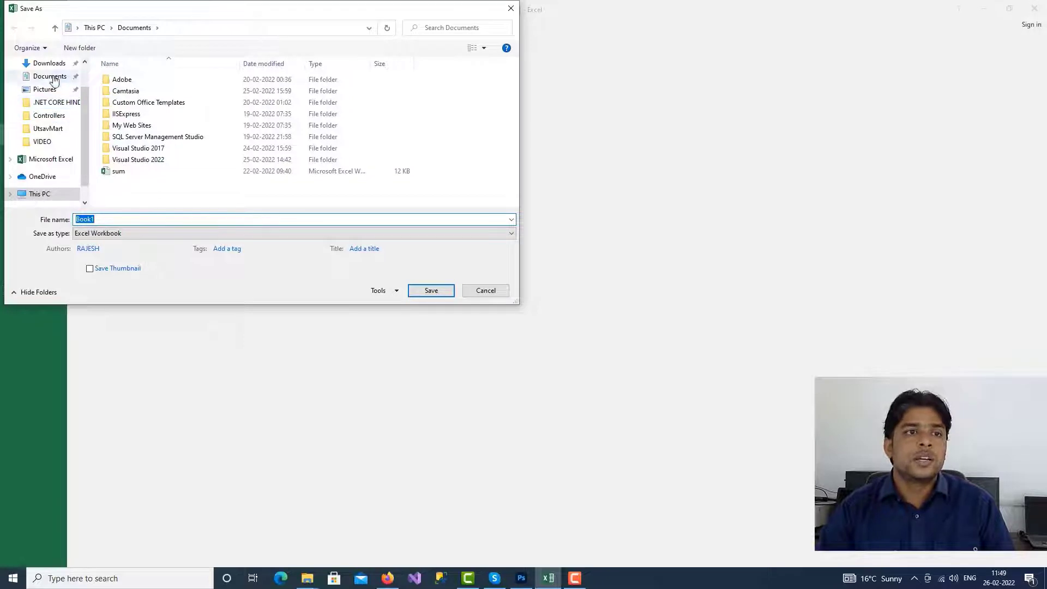
scroll(82, 117, "up", 2)
left_click(45, 85)
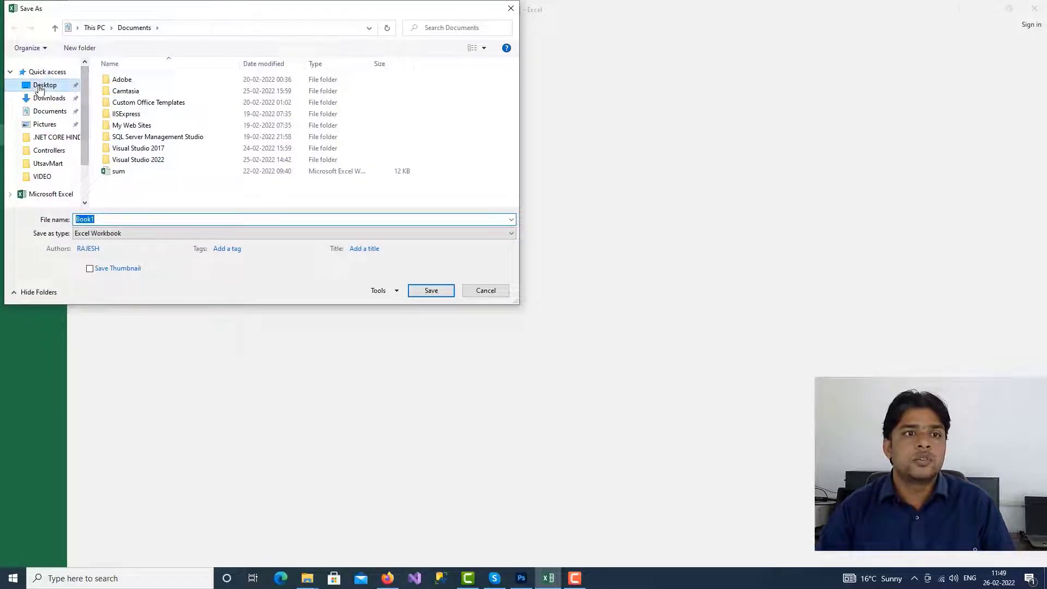
left_click(120, 219)
type("l")
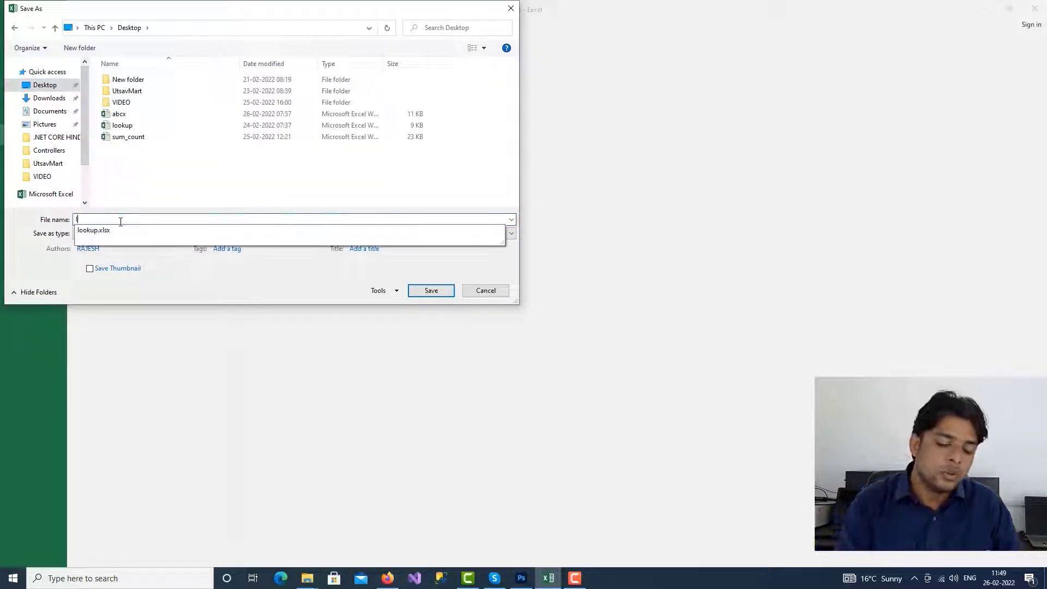
type("ooku[pd")
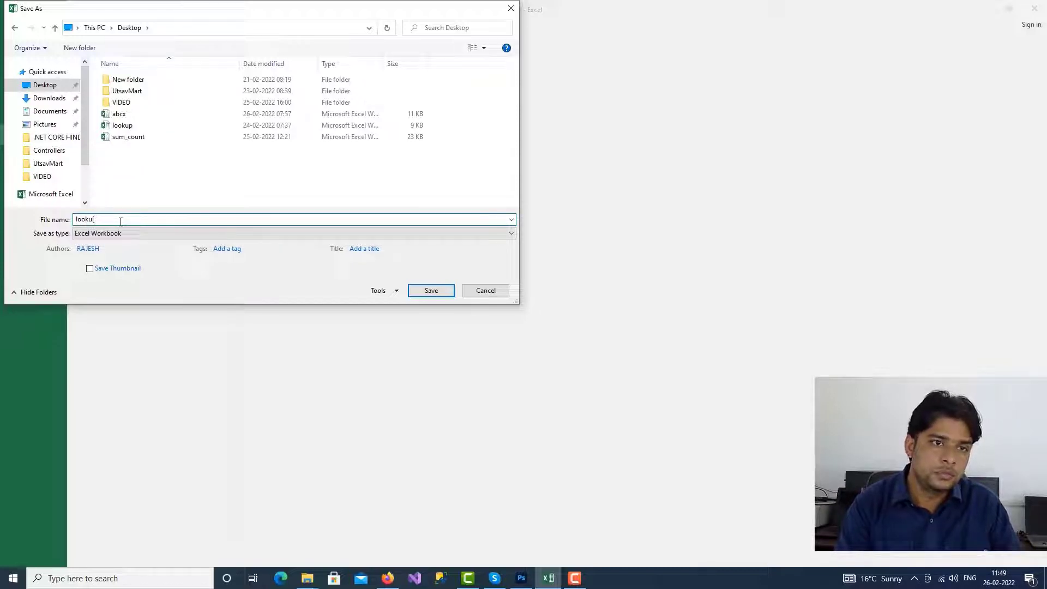
key("BackSpace")
type("pdb")
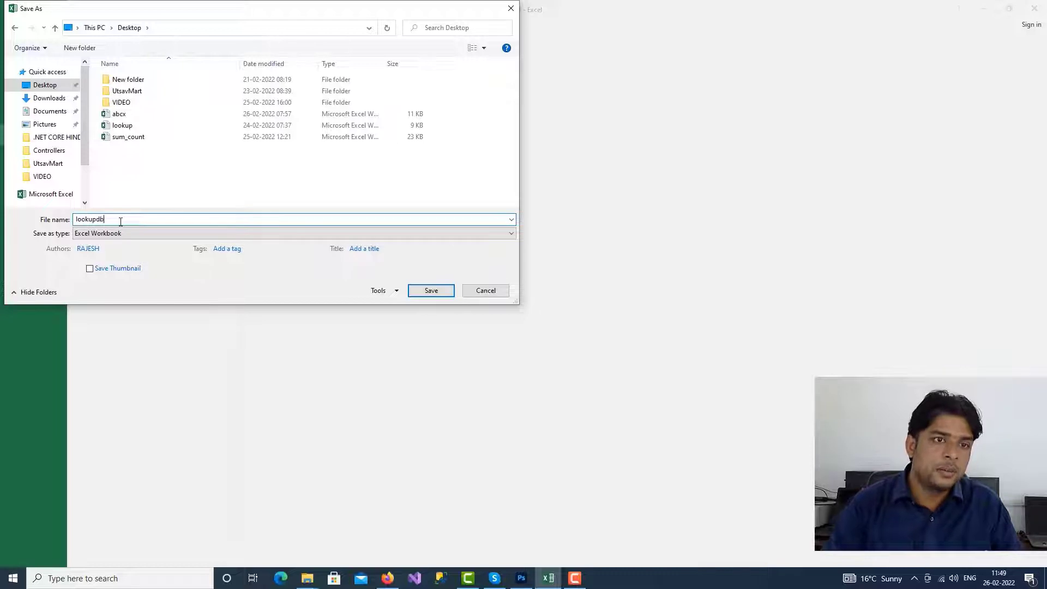
key("Return")
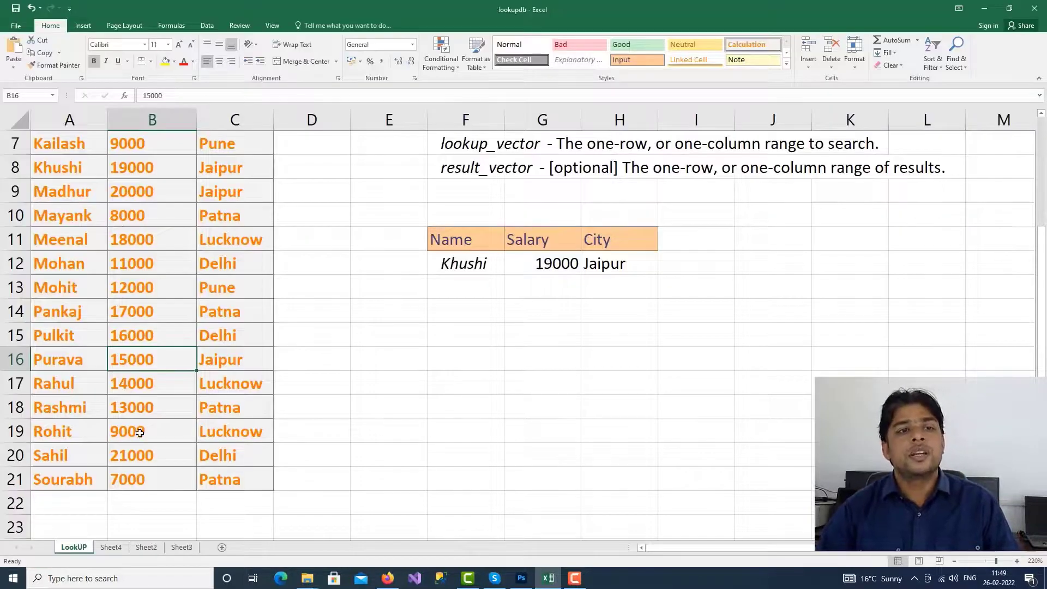
- Create a new blank workbook, Book2
left_click(16, 26)
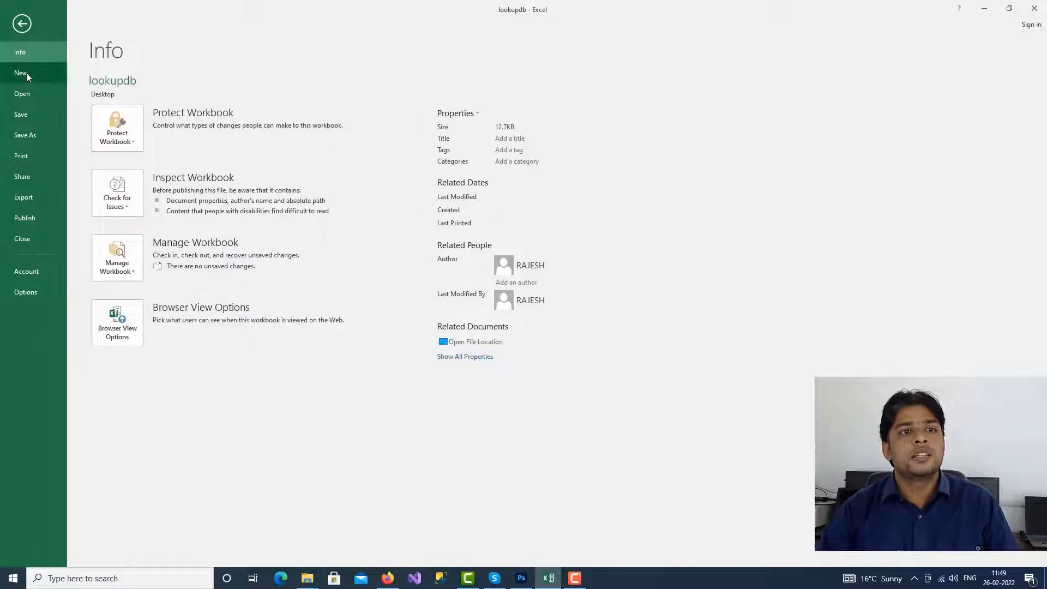
left_click(26, 73)
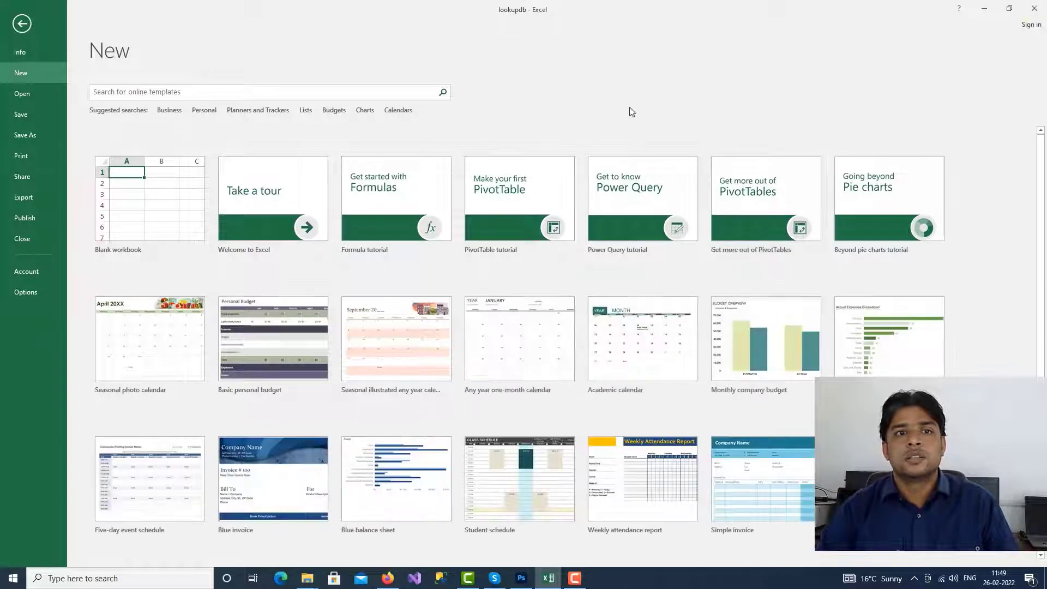
left_click(168, 208)
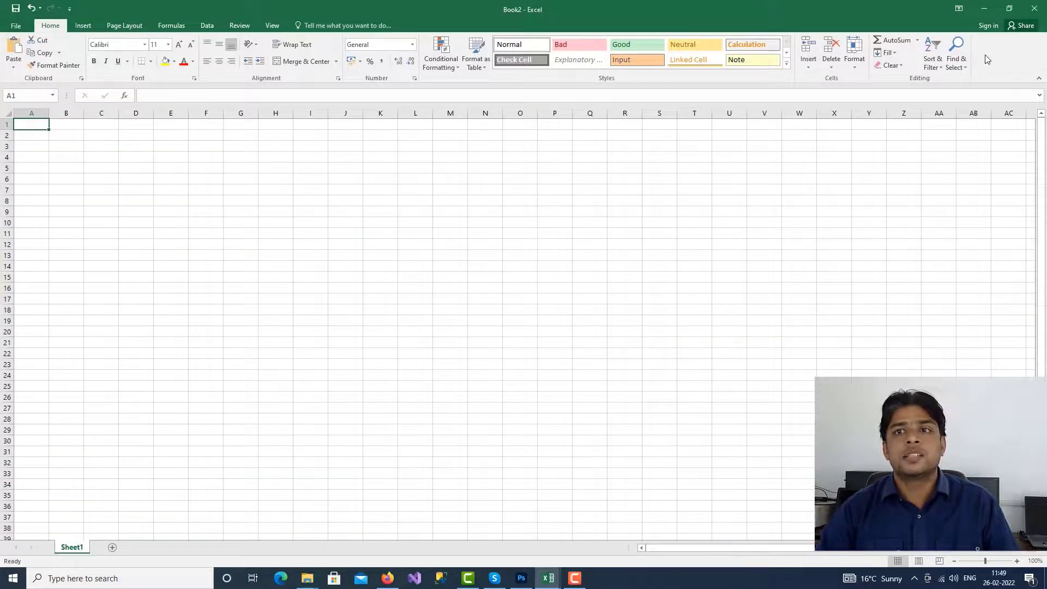
- Snap Book2 to the right half of the screen with lookupdb on the left
left_click(1009, 8)
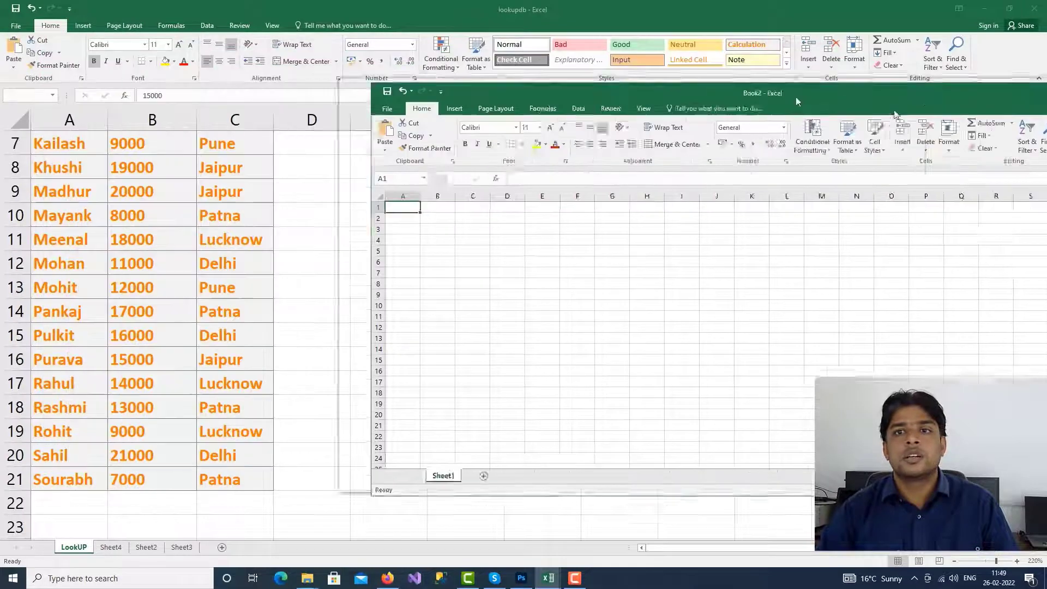
left_click_drag(448, 67, 1046, 75)
left_click(42, 176)
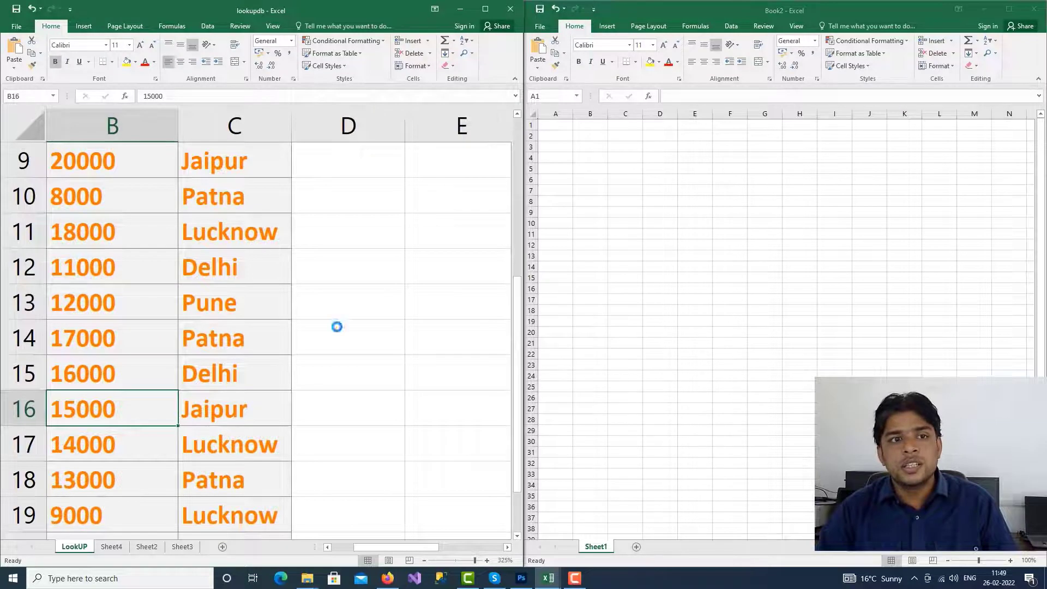
- Copy lookupdb's Name, Salary, City table with Khushi into Book2 at A1
scroll(336, 326, "down", 9, "ctrl")
scroll(200, 294, "down", 1, "ctrl")
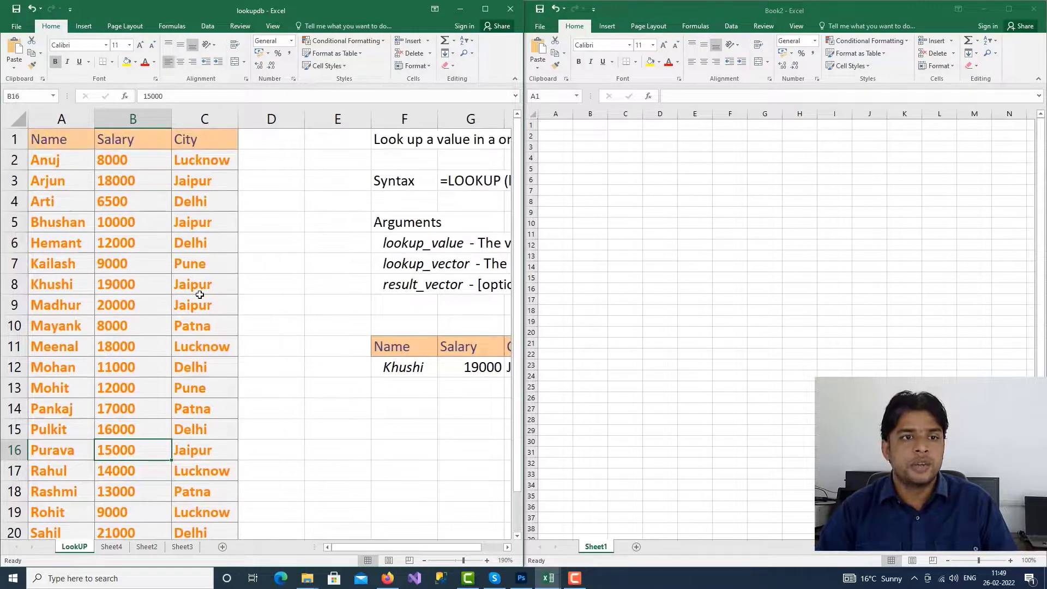
scroll(675, 273, "up", 4, "ctrl")
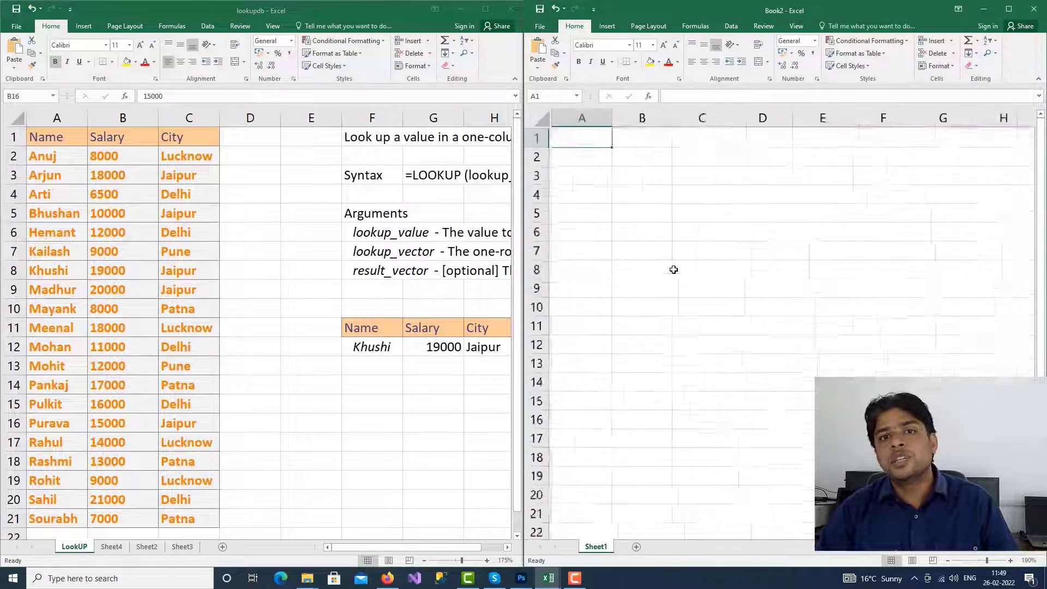
scroll(671, 273, "up", 5, "ctrl")
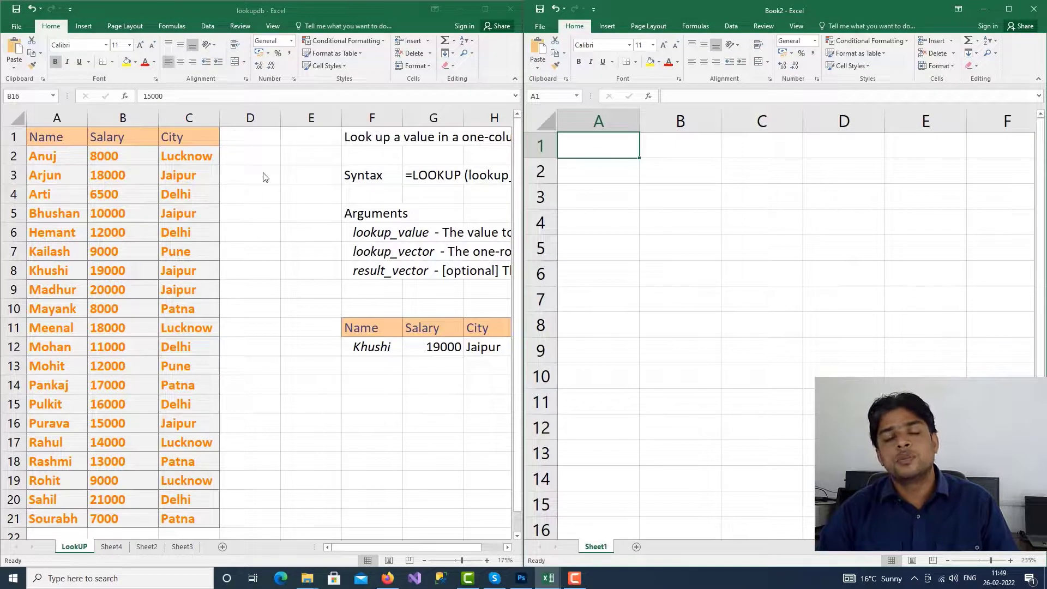
left_click(345, 322)
mouse_move(346, 322)
left_mouse_down()
mouse_move(491, 338)
mouse_move(494, 352)
left_mouse_up()
key("ctrl+c")
left_click(629, 145)
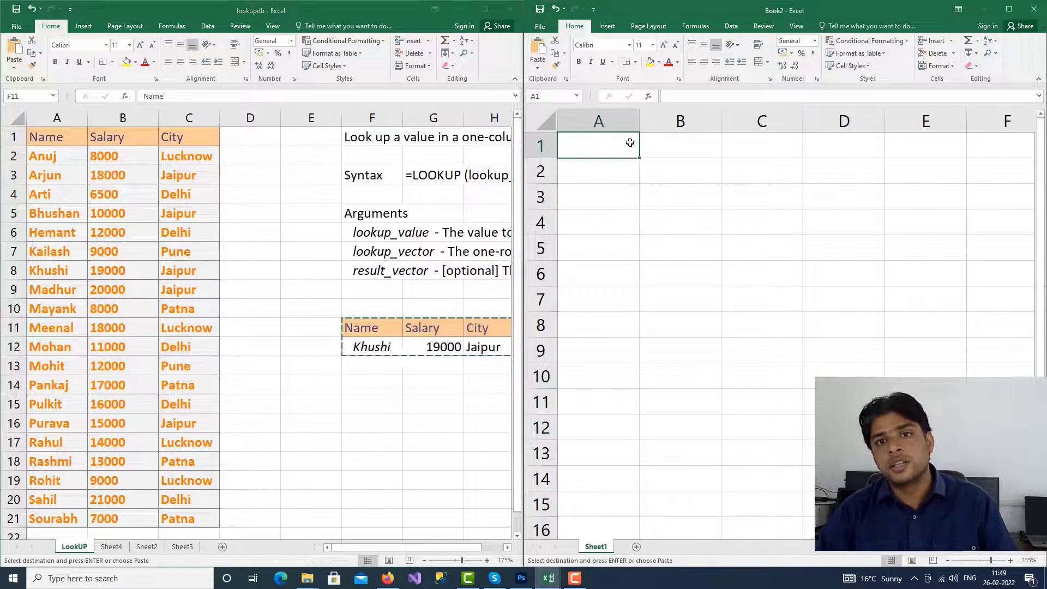
key("ctrl+v")
left_click(722, 225)
- Delete the broken #REF! formulas from Book2's Salary B2 and City C2 cells
double_click(670, 170)
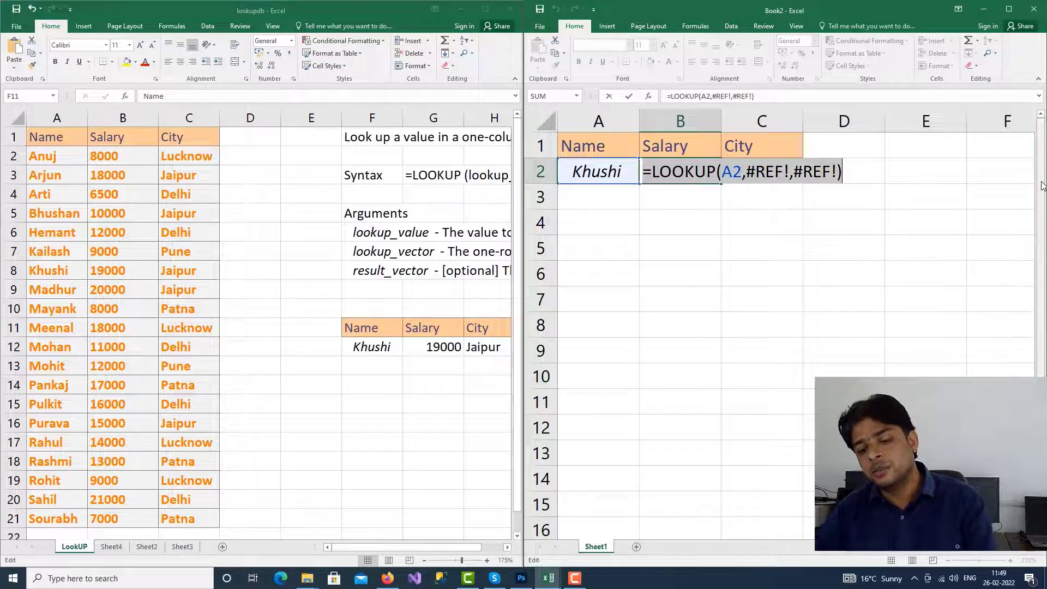
key("Escape")
key("Delete")
left_click(760, 219)
left_click(771, 172)
key("Delete")
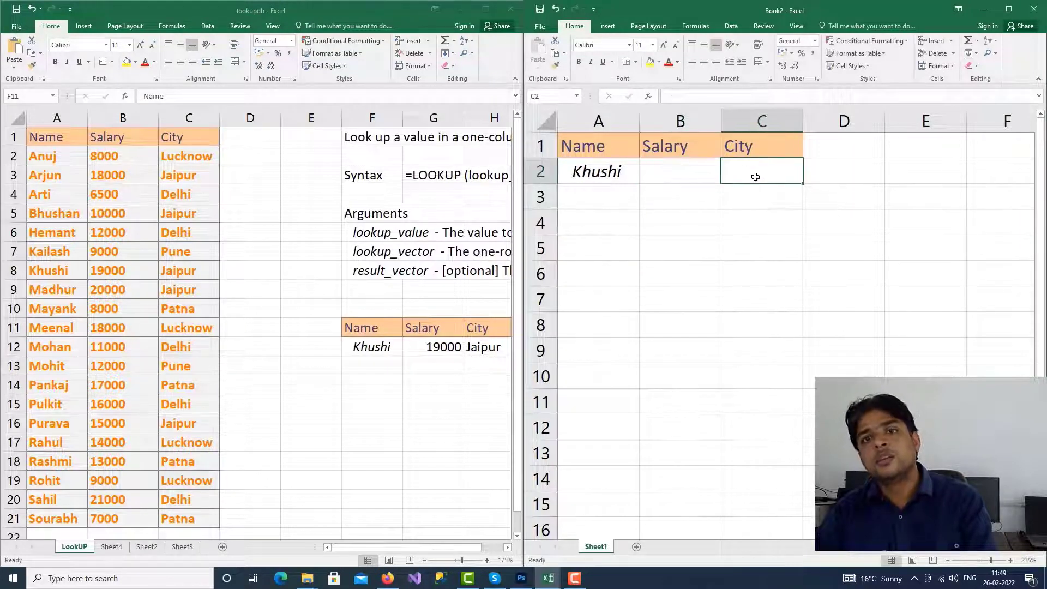
left_click(663, 172)
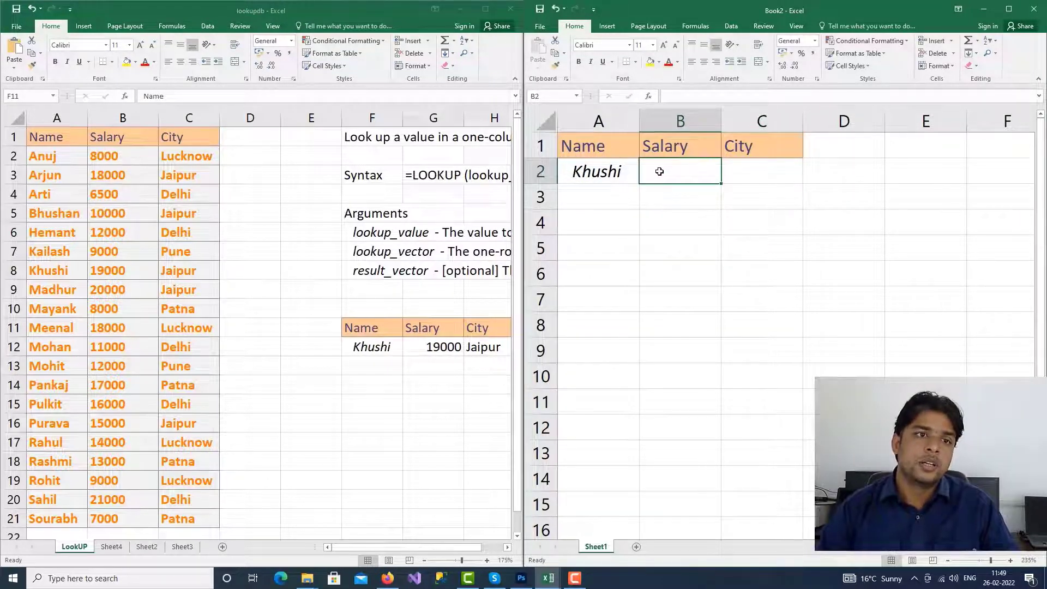
- Change Book2's name in A2 from Khushi to Arjun
double_click(610, 178)
left_click_drag(626, 174, 496, 179)
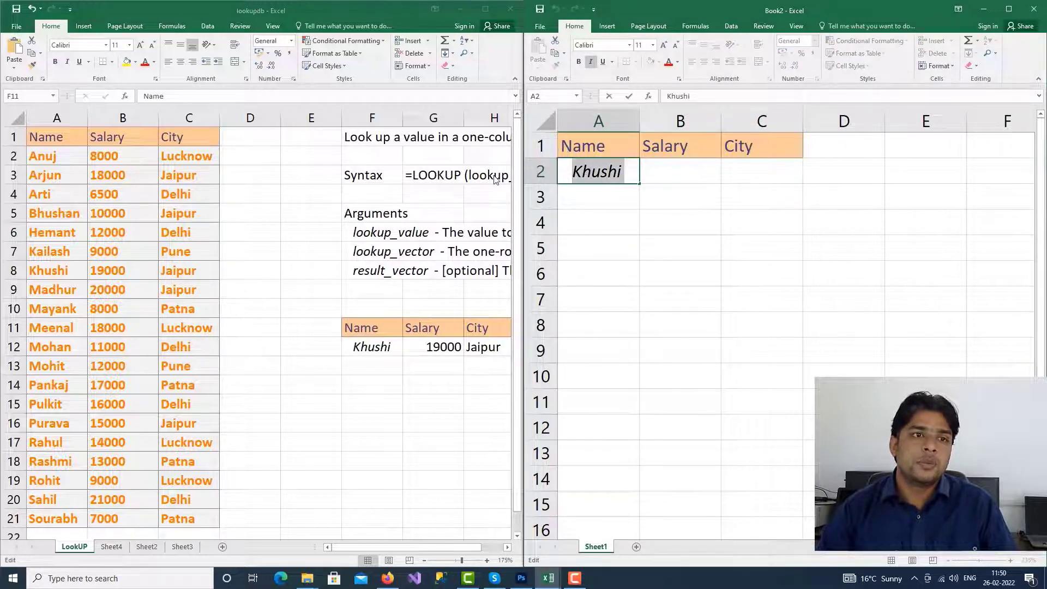
type("Arj")
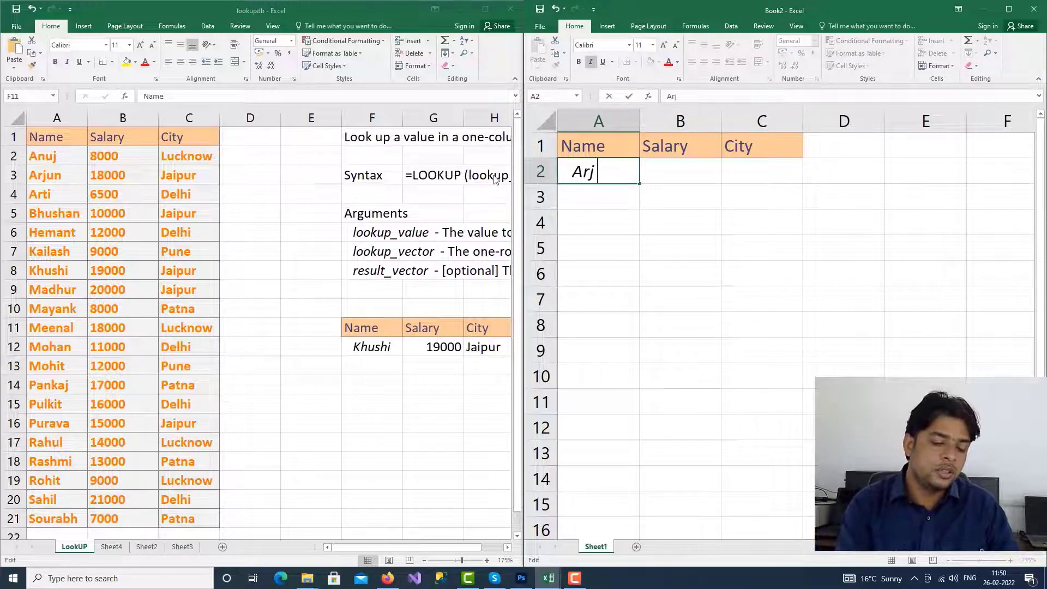
type("un")
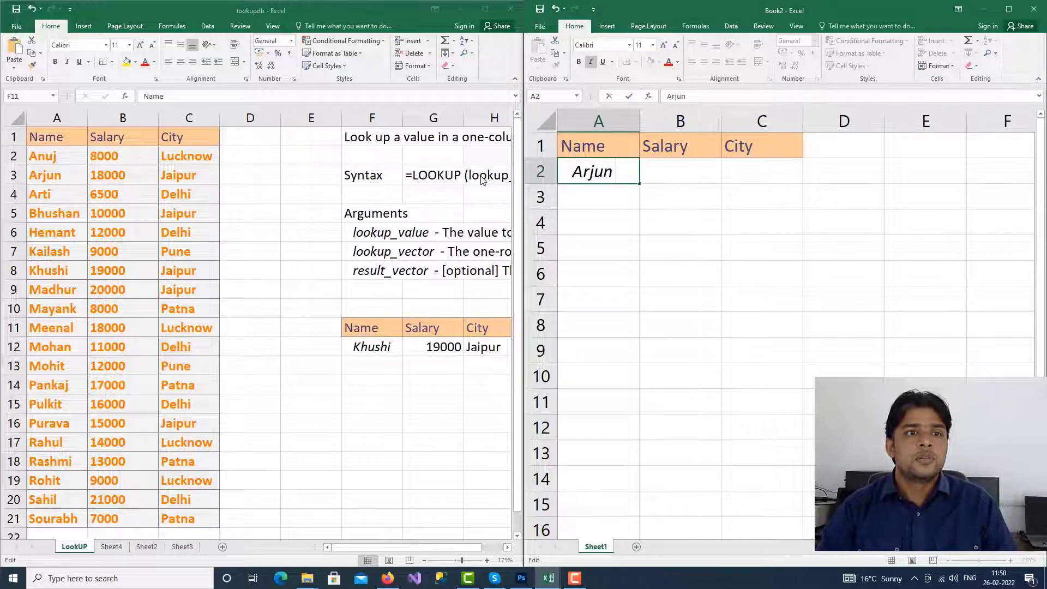
left_click(669, 169)
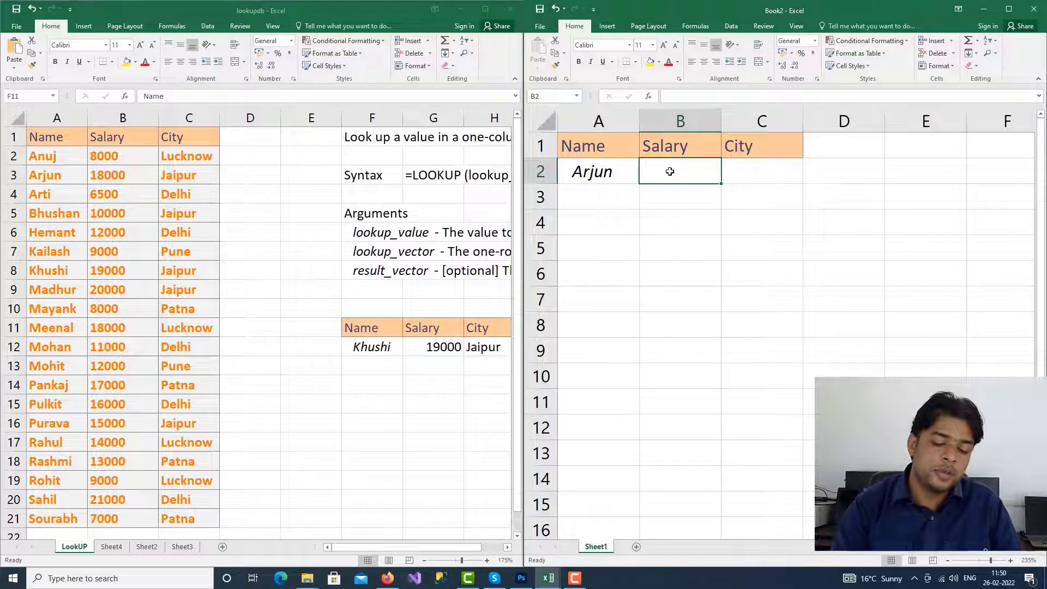
- In B2, LOOKUP A2 against lookupdb's LookUP!$A$2:$C$21, returning salaries from $B$2:$B$21
type("=LOOK")
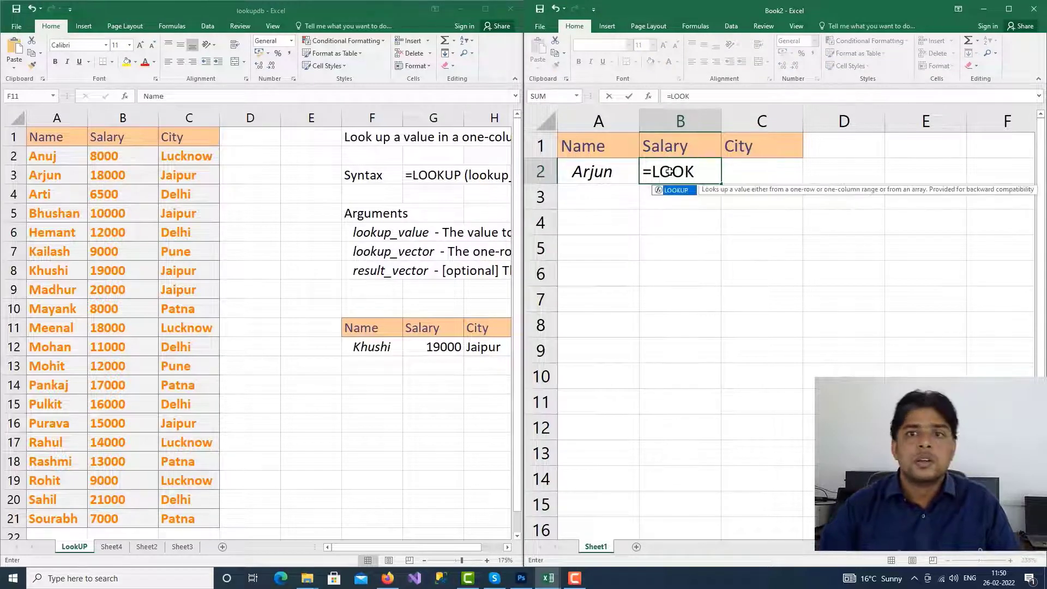
double_click(665, 190)
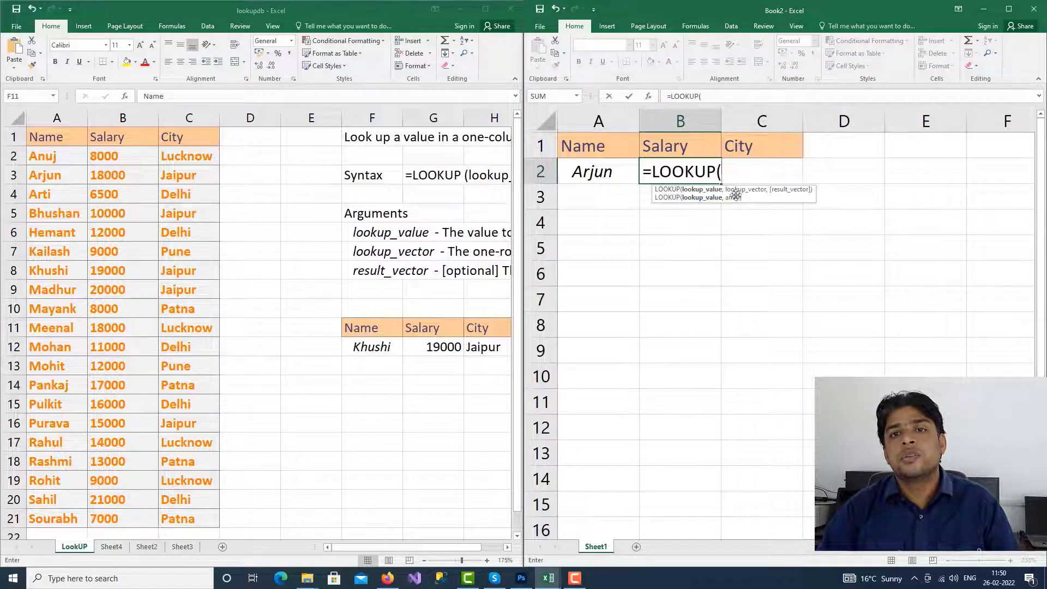
left_click(595, 172)
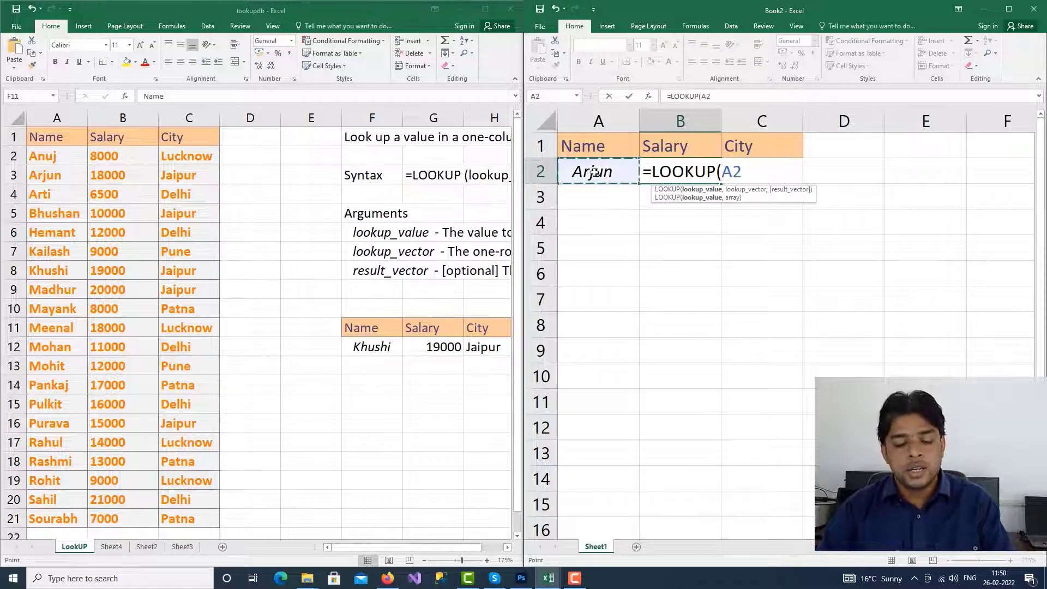
type(",")
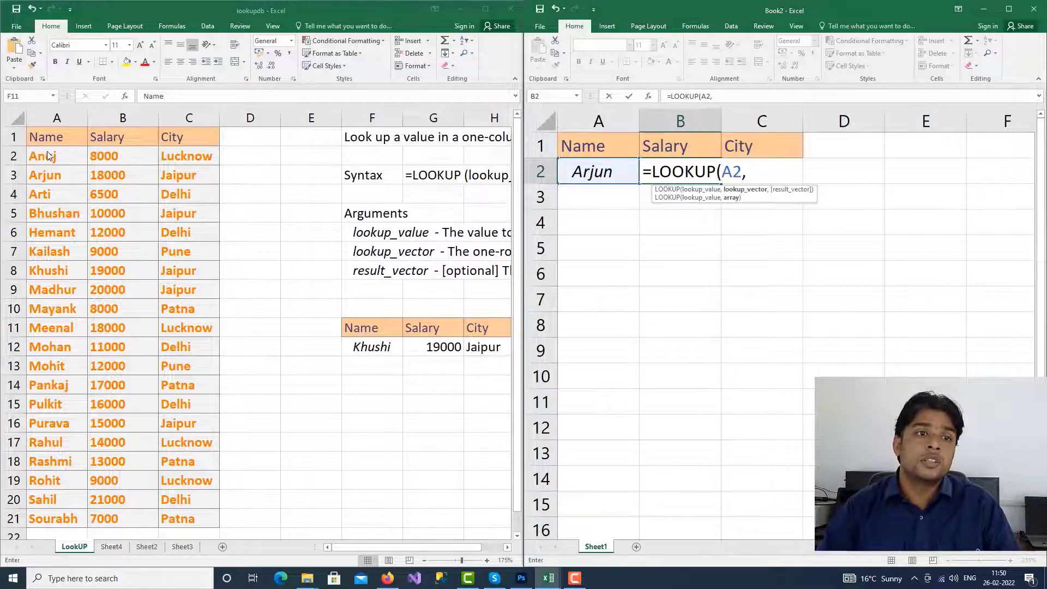
left_click(39, 157)
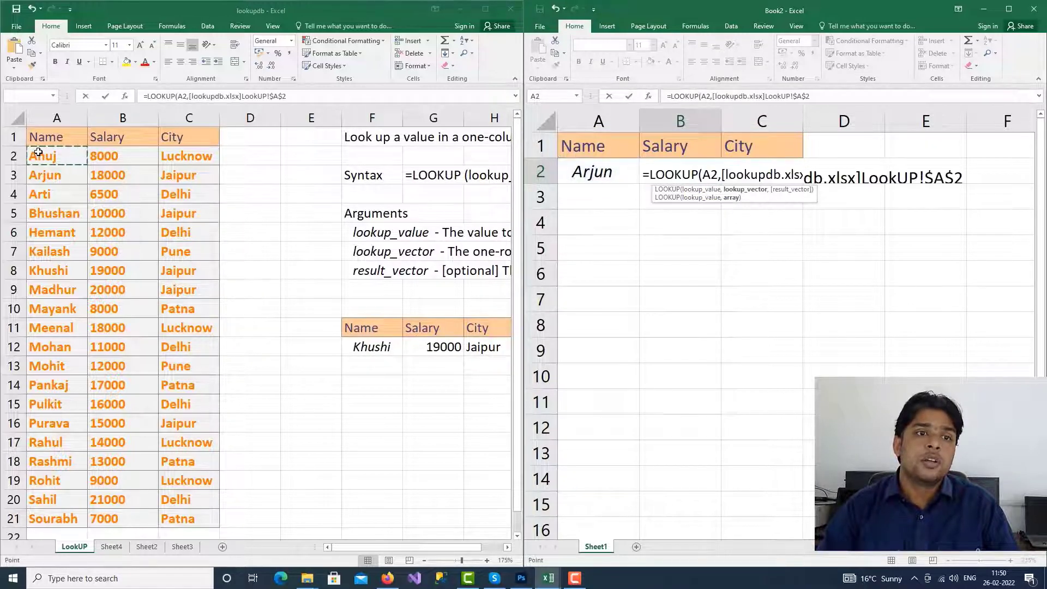
left_click_drag(38, 153, 184, 511)
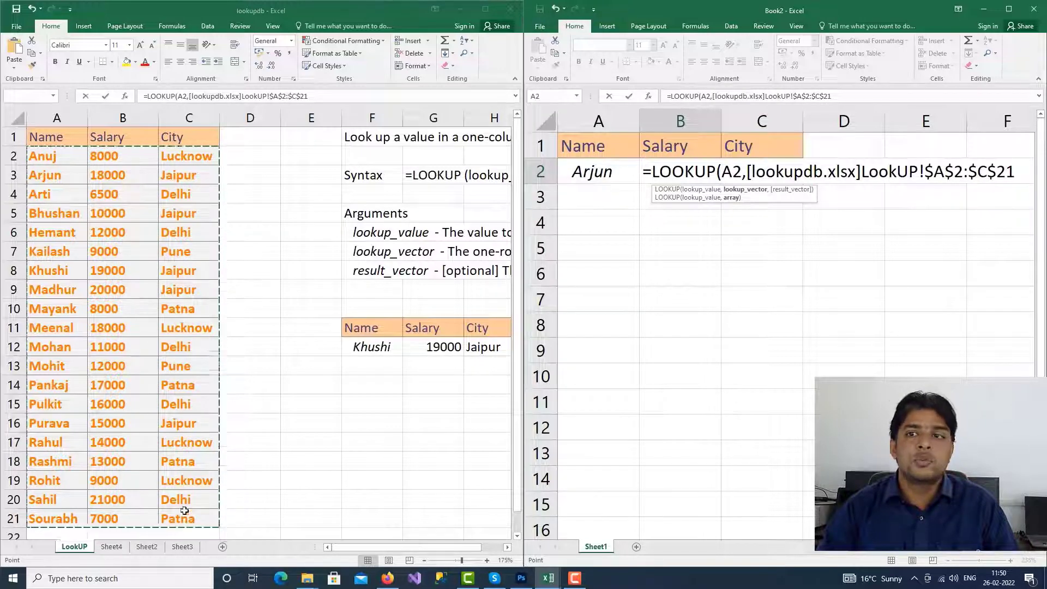
type(",")
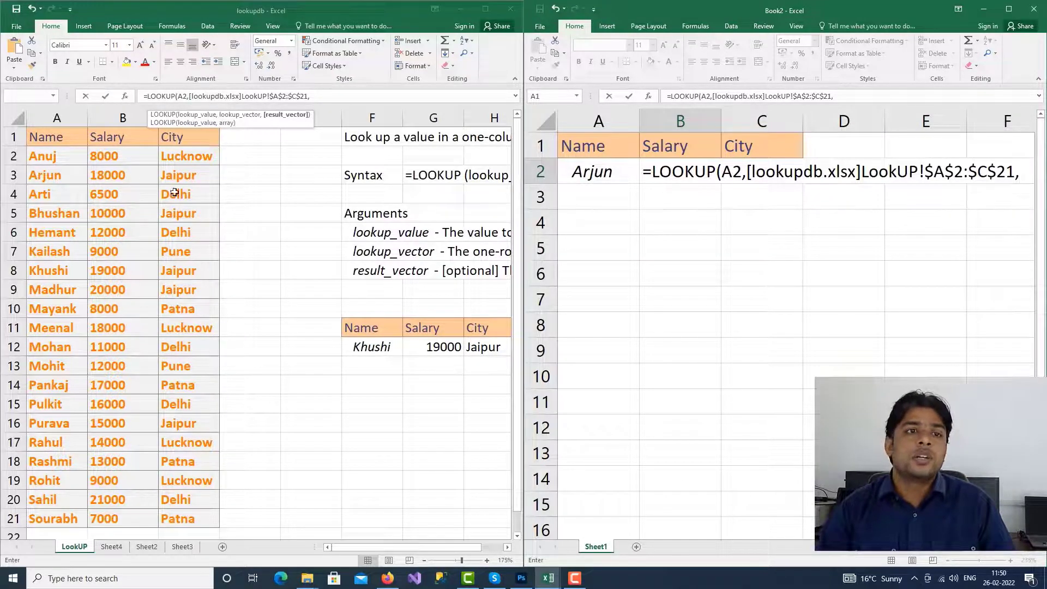
left_click_drag(127, 154, 133, 515)
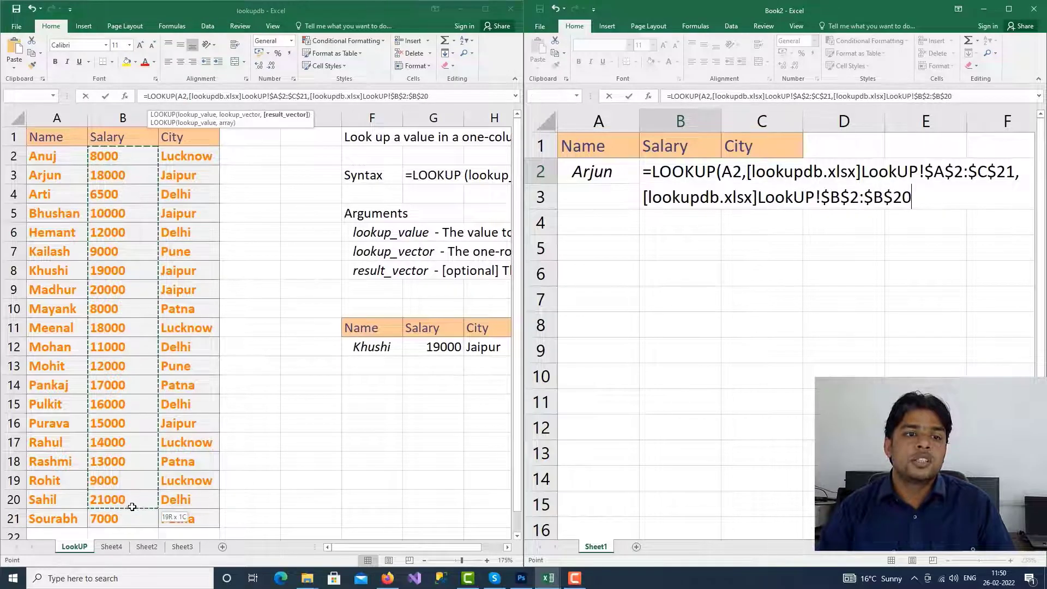
key("Return")
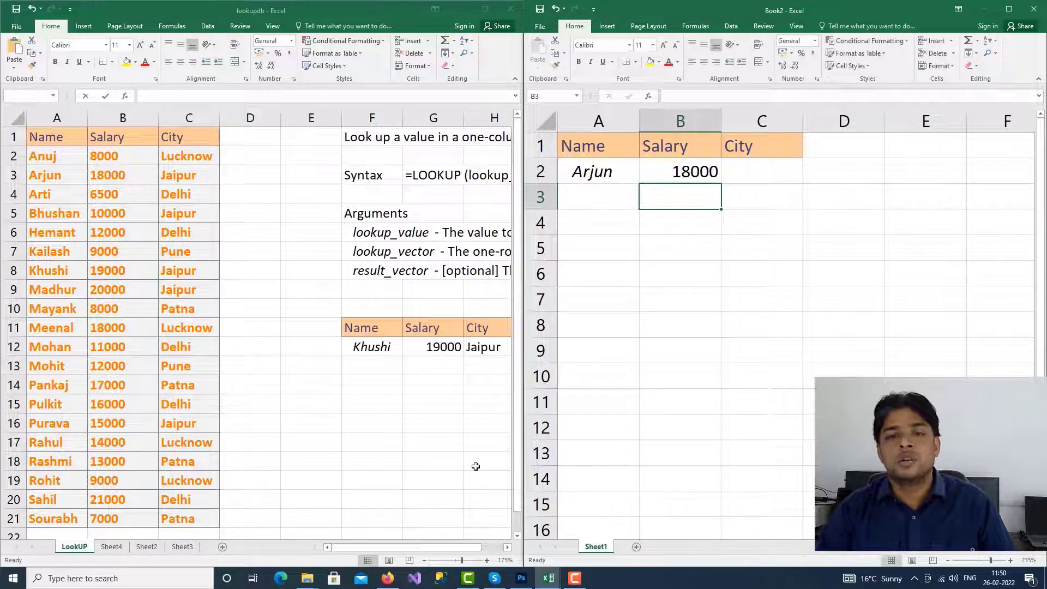
- In C2, LOOKUP A2 against lookupdb's LookUP!$A$2:$C$21, returning cities from $C$2:$C$21
left_click(747, 172)
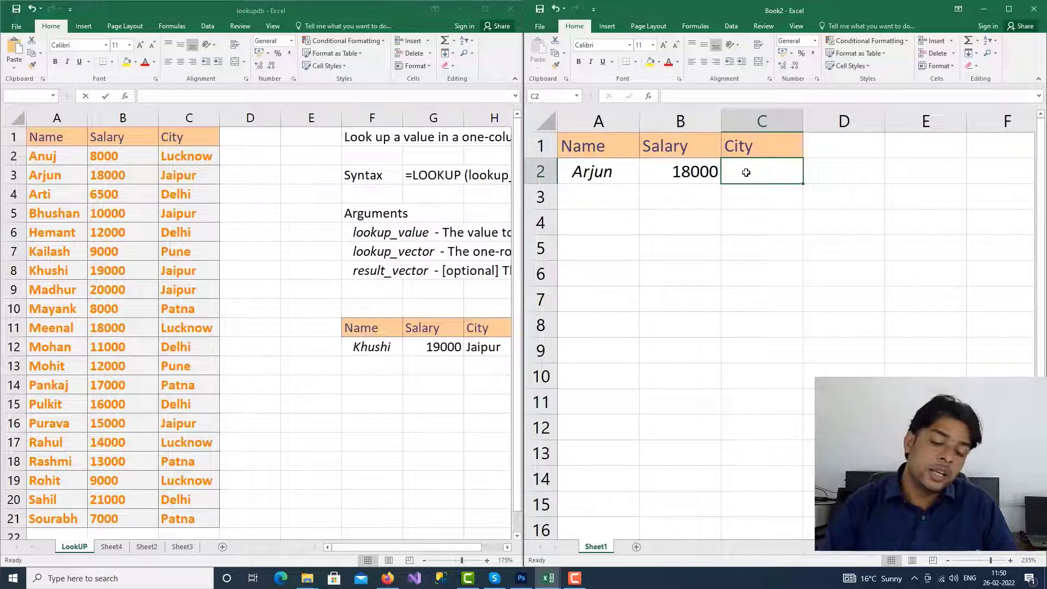
type("=LOOK")
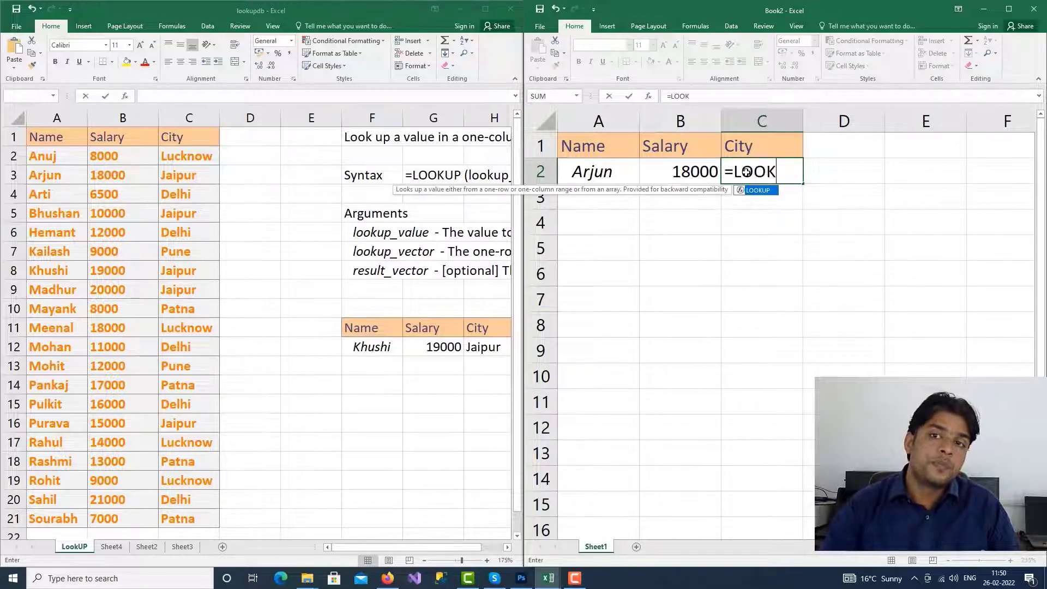
double_click(750, 191)
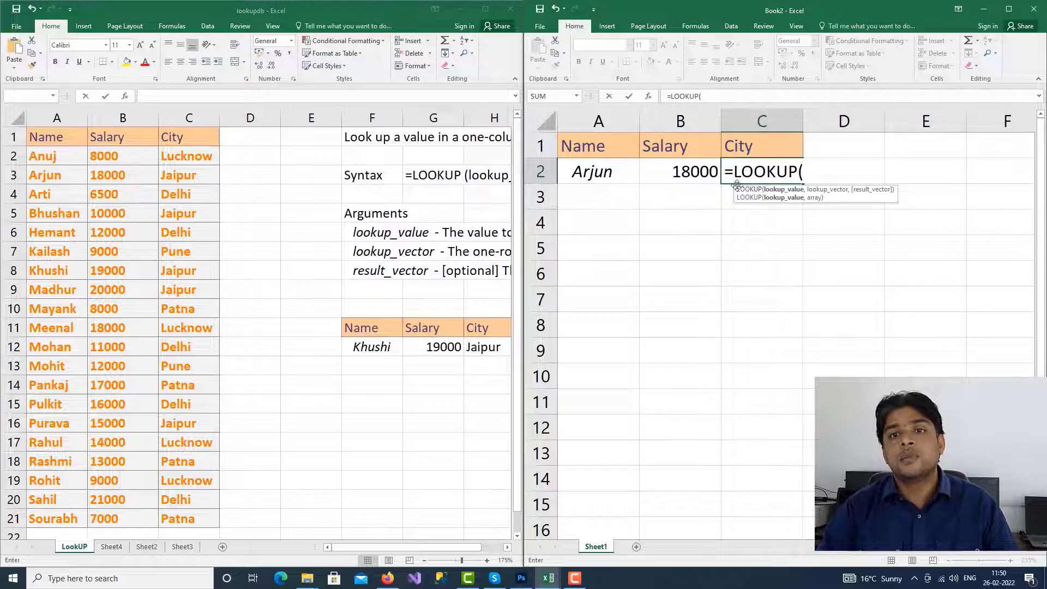
left_click(611, 173)
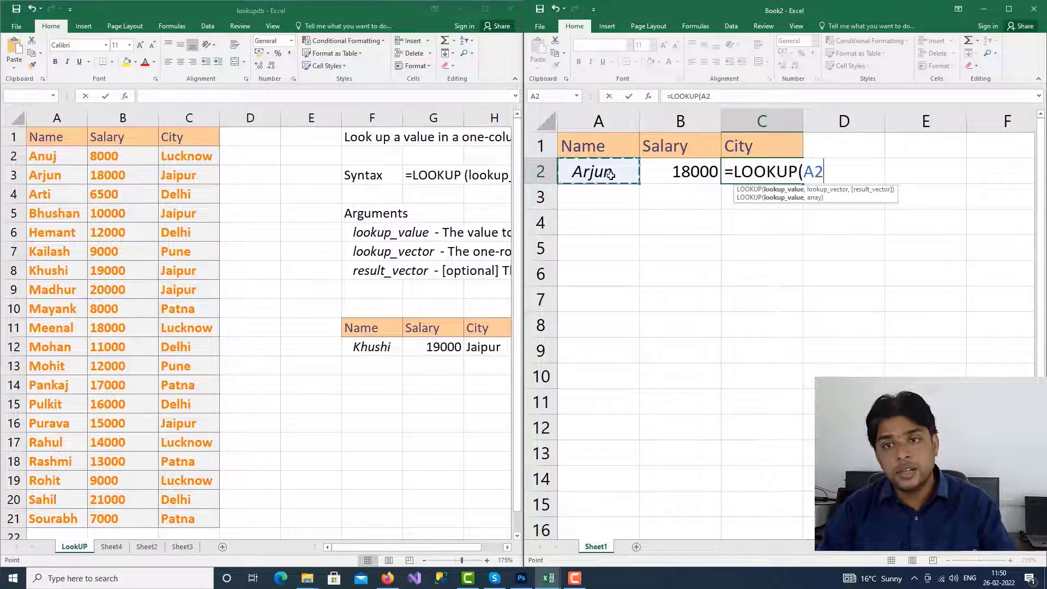
type(",")
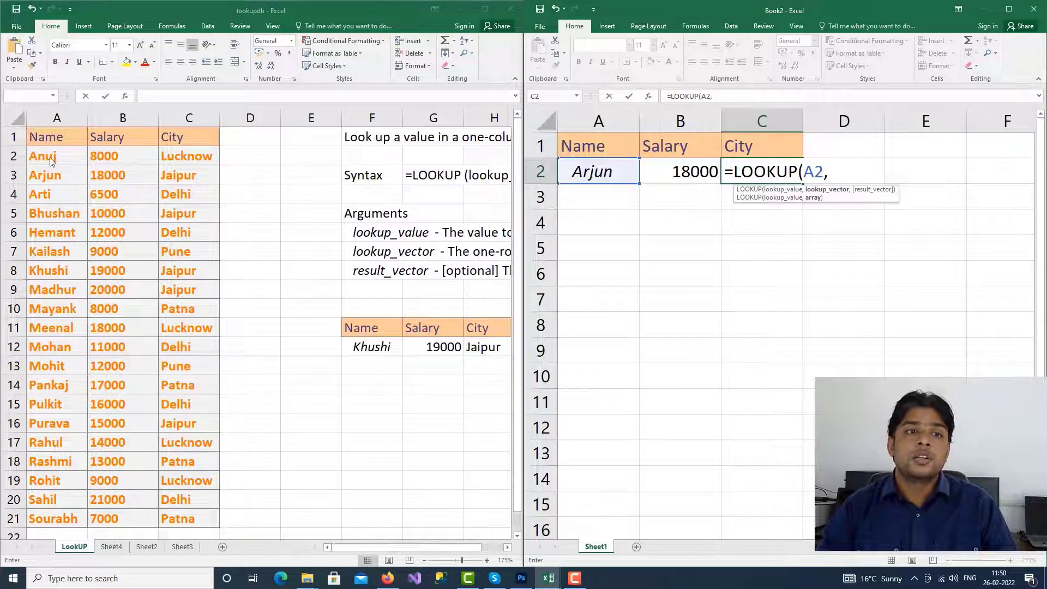
left_click(51, 160)
scroll(163, 335, "down", 2)
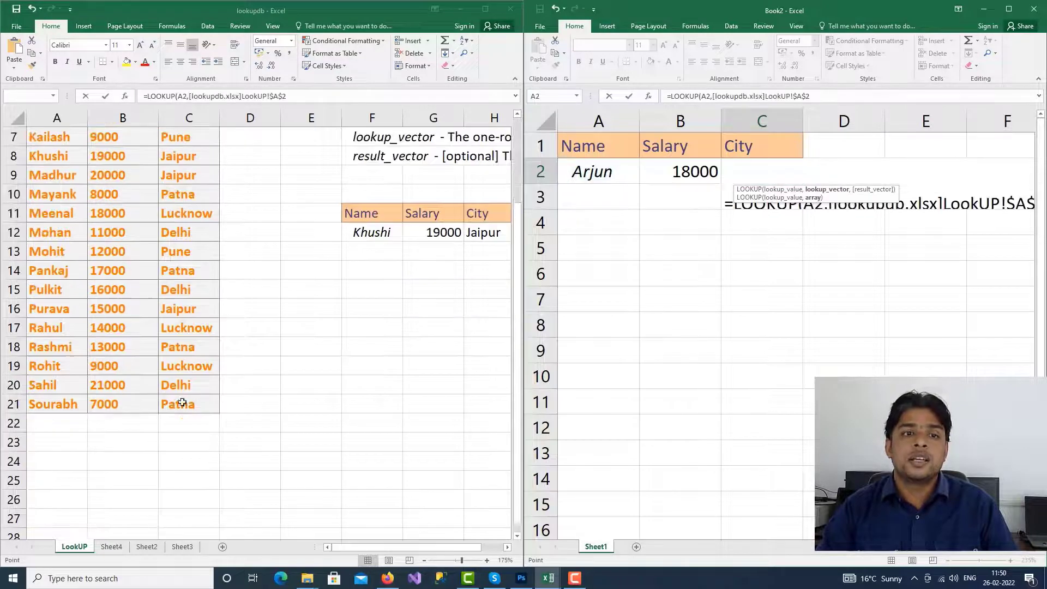
left_click_drag(193, 405, 188, 381)
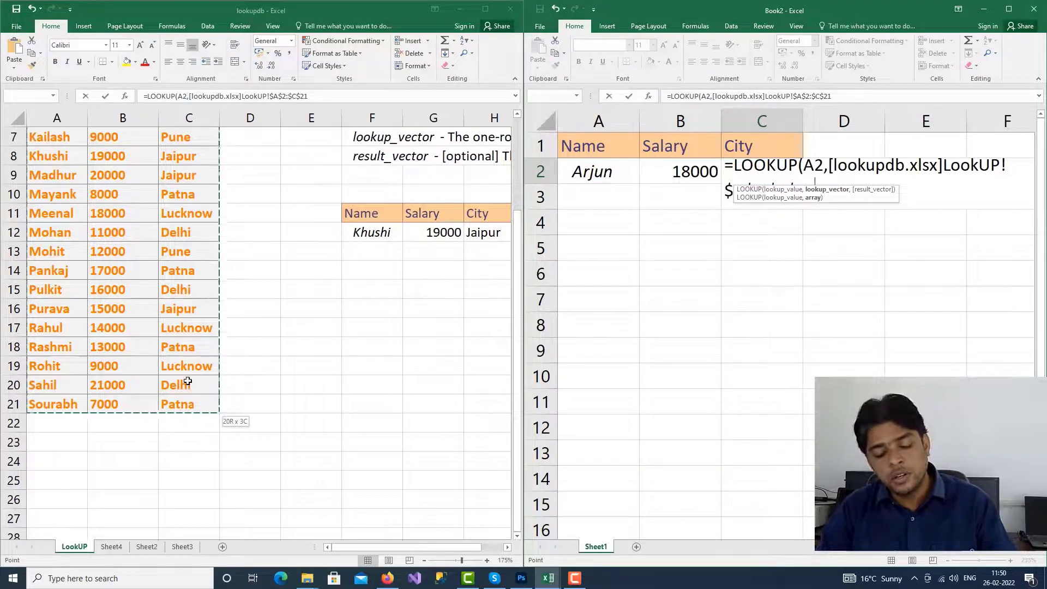
type(",")
scroll(162, 257, "up", 2)
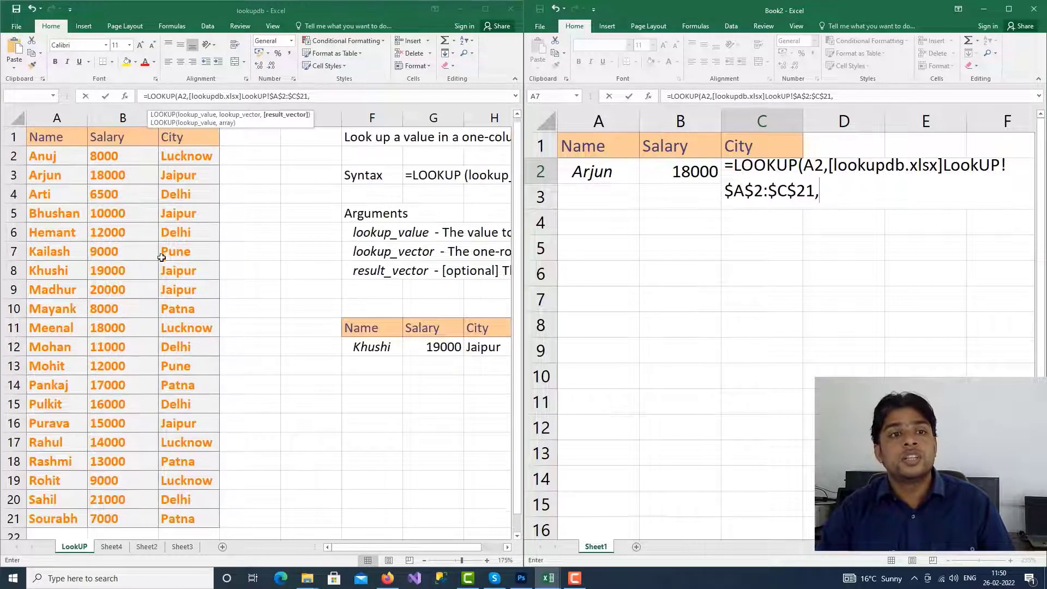
left_click(193, 159)
scroll(196, 436, "down", 3)
left_click(201, 352, "shift")
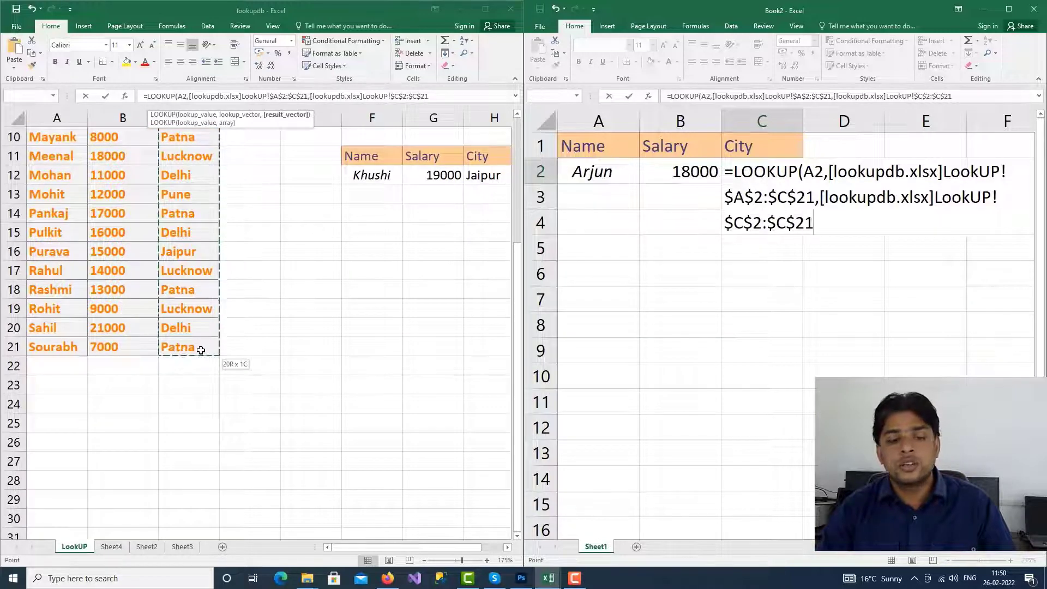
key("Return")
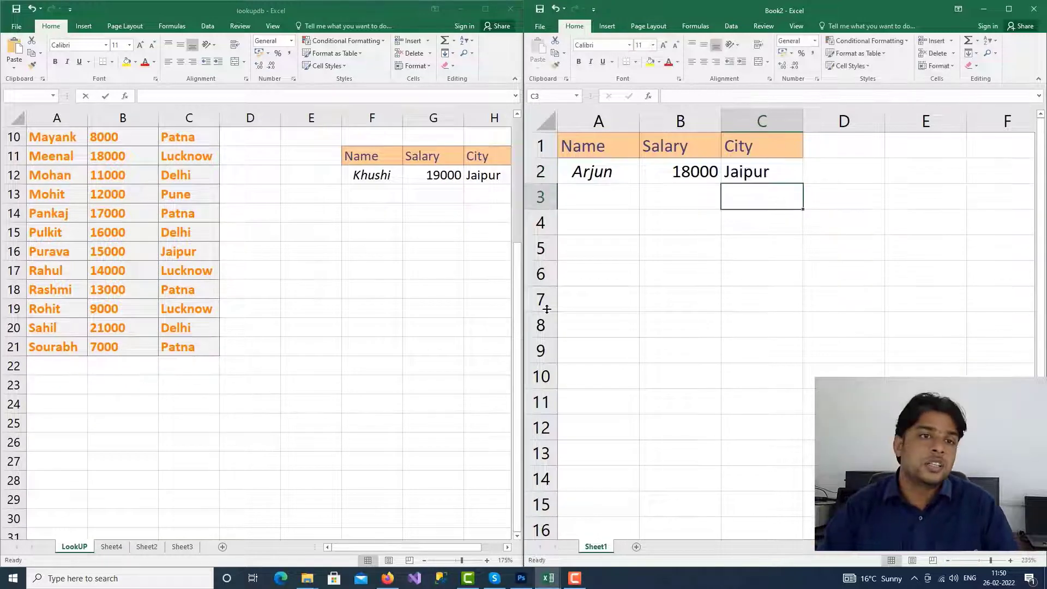
- Check Arjun's row and his city Jaipur in lookupdb's source table
left_click(118, 233)
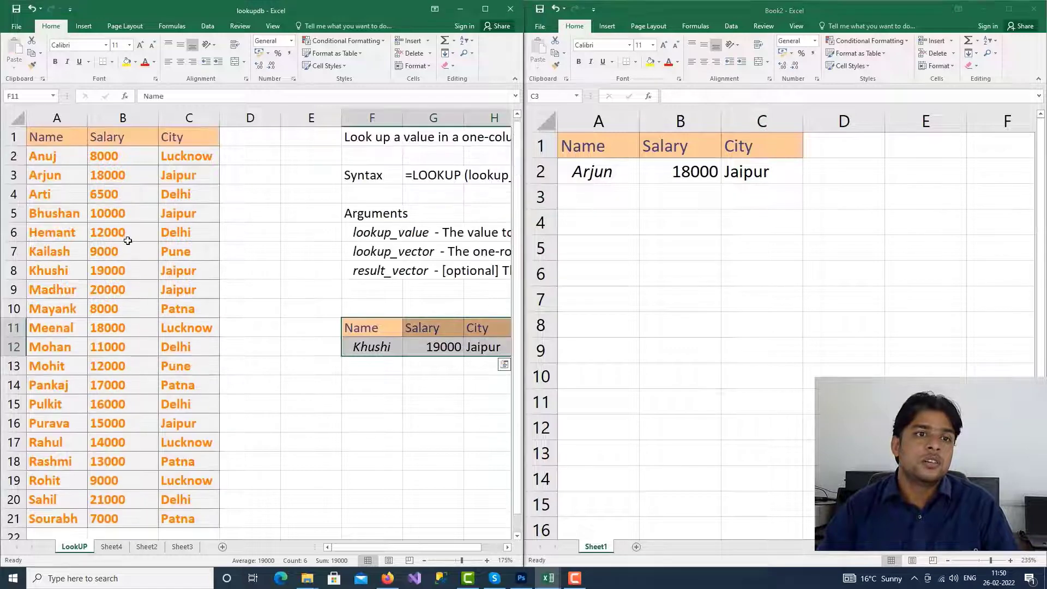
left_click(60, 179)
left_click(184, 177)
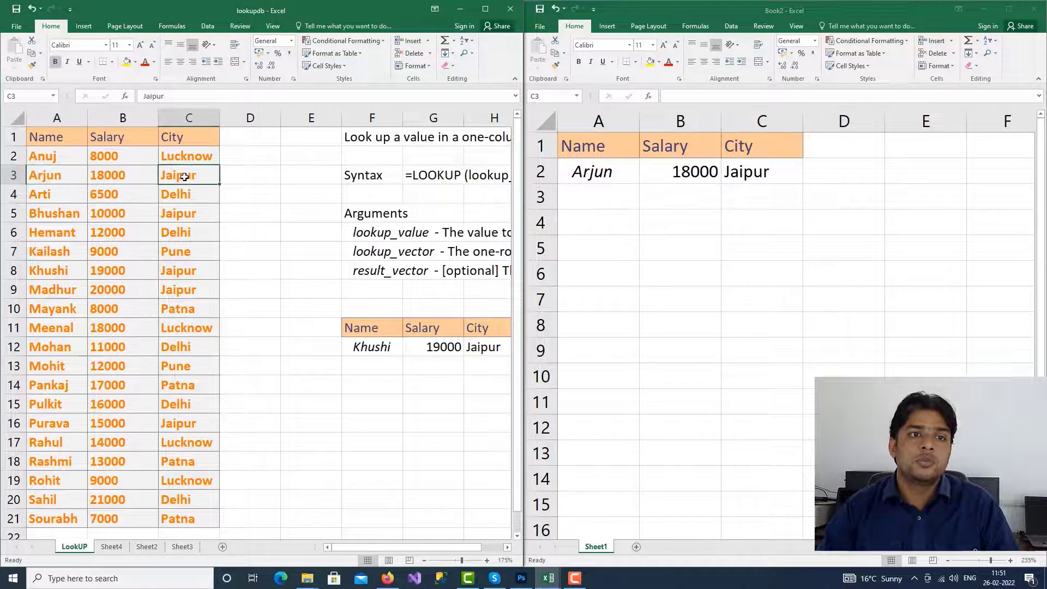
- Change Book2's lookup name in A2 from Arjun to Hemant
left_click(601, 186)
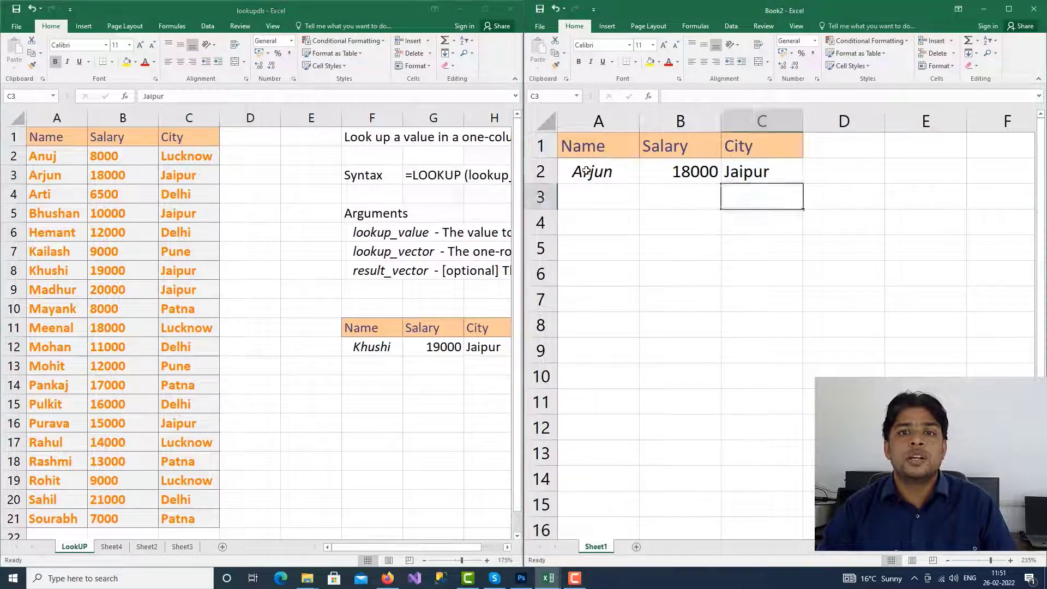
left_click(608, 171)
double_click(606, 172)
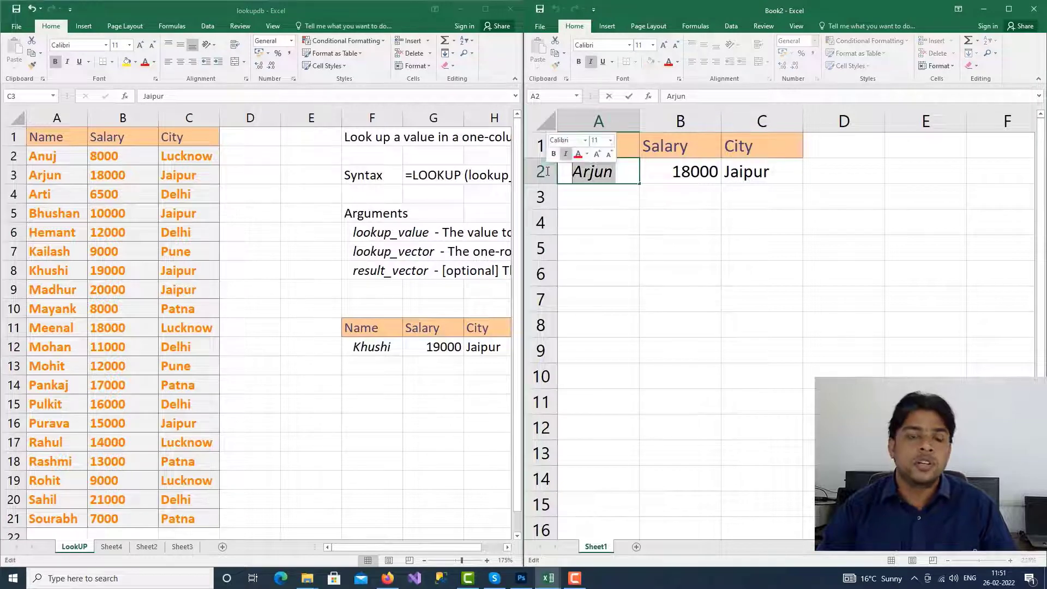
type("Hemant")
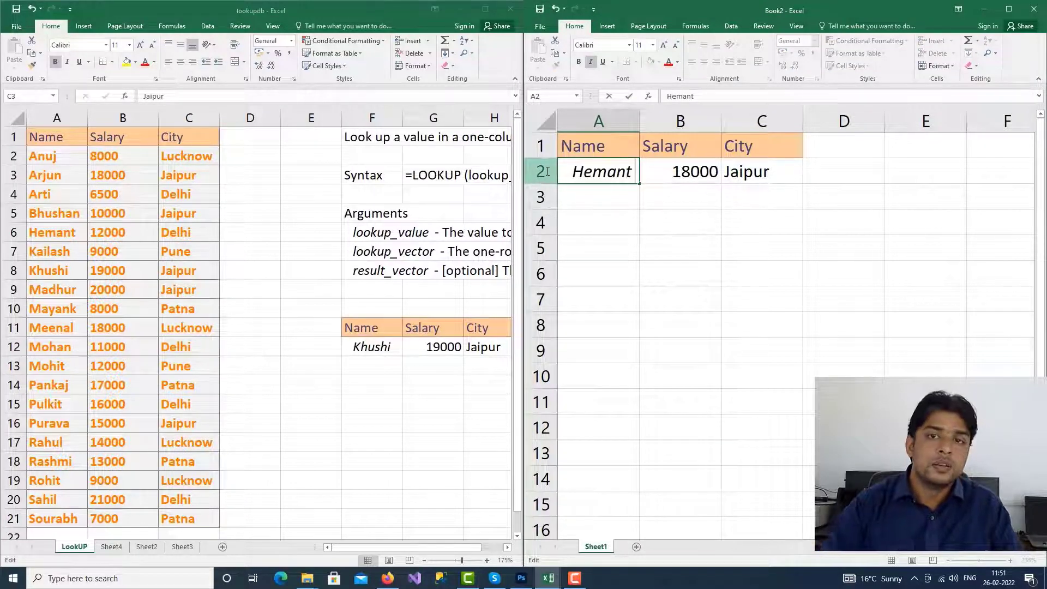
key("Tab")
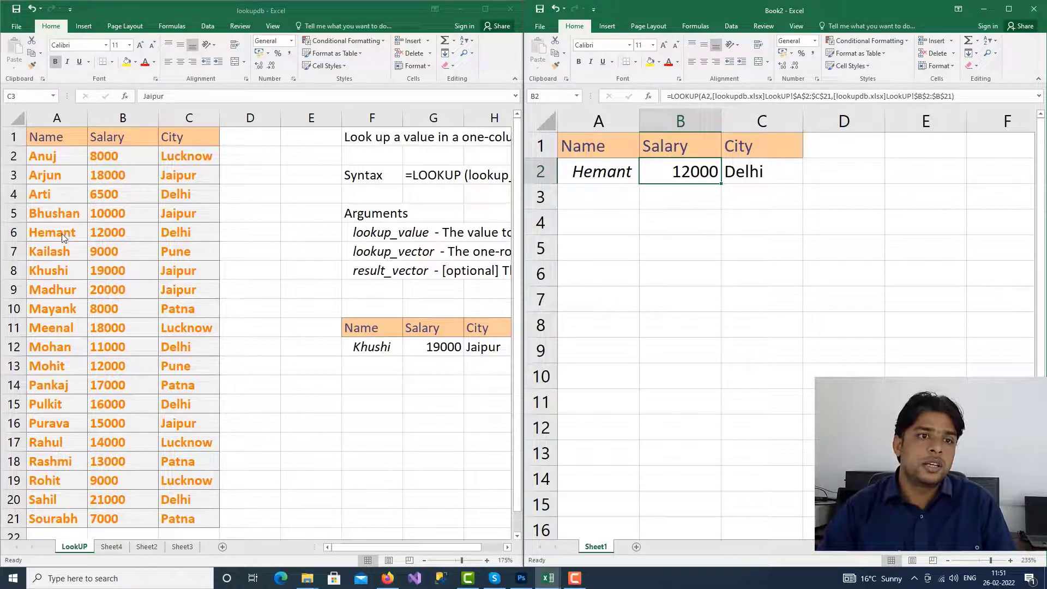
- Confirm Hemant's salary 12000 and city Delhi in lookupdb's source table
left_click(111, 232)
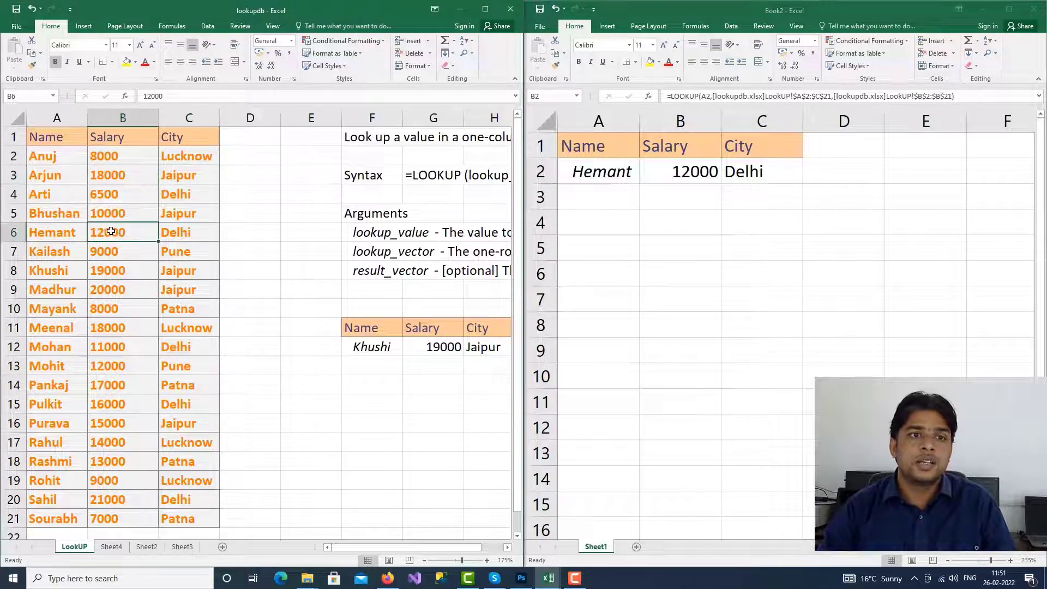
left_click(206, 234)
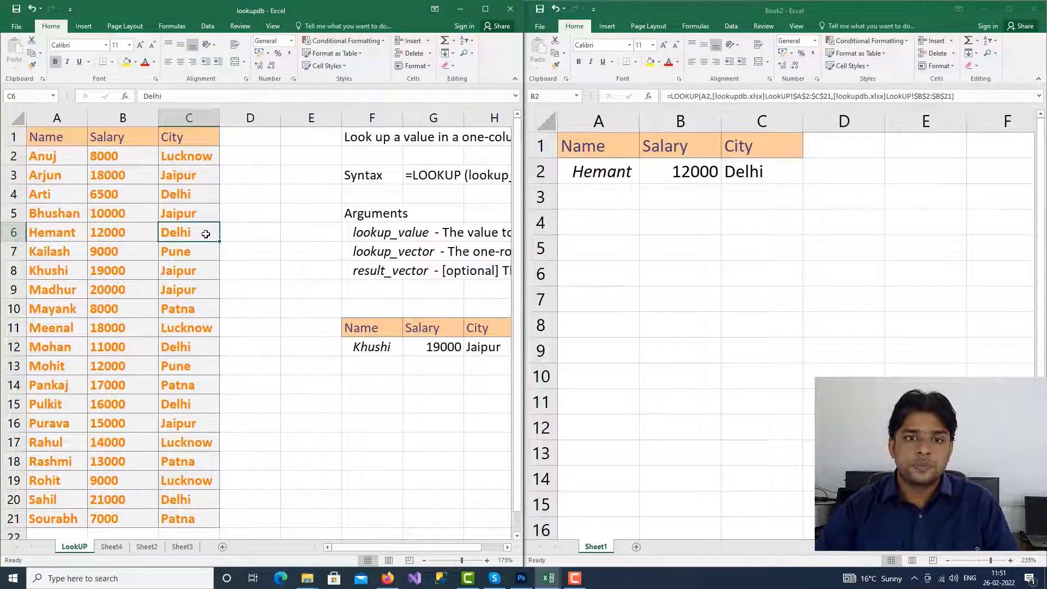
left_click(359, 380)
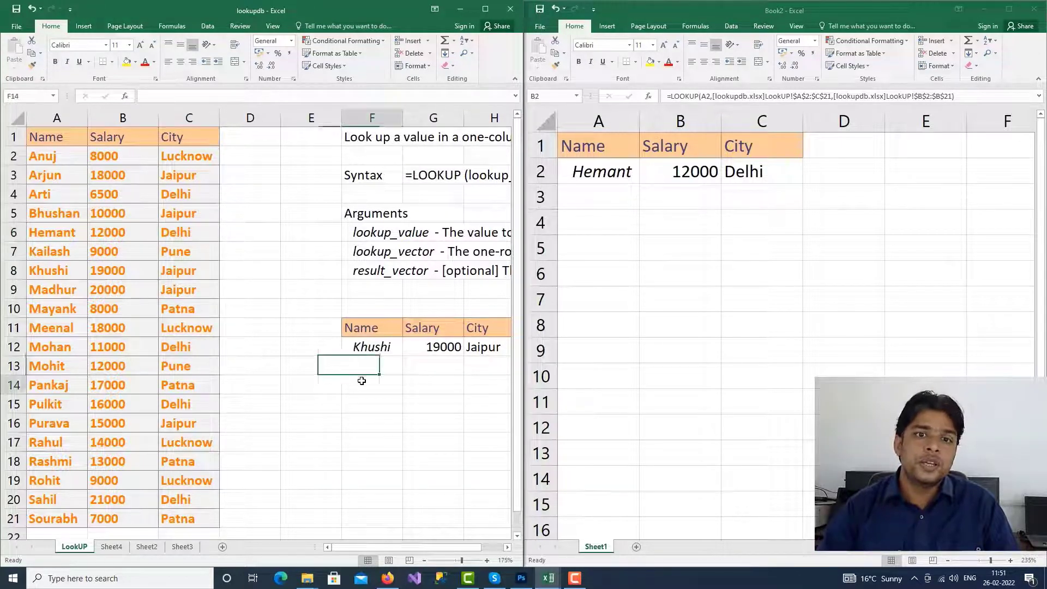
- Maximize lookupdb and copy the Khushi Name/Salary cells F11:G12 to F16
left_click(484, 10)
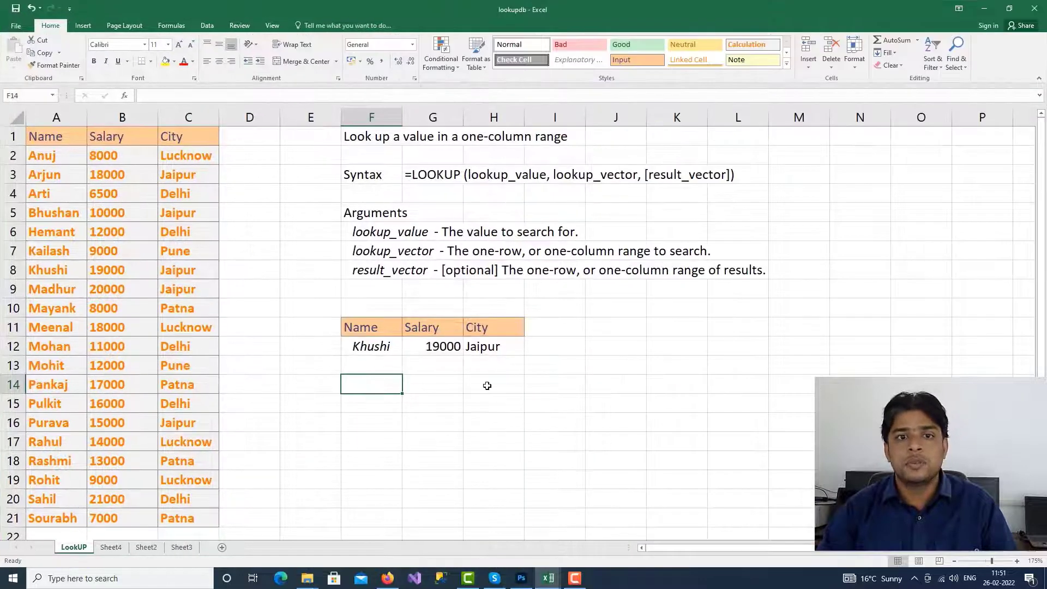
left_click(486, 385)
left_click_drag(362, 336, 436, 349)
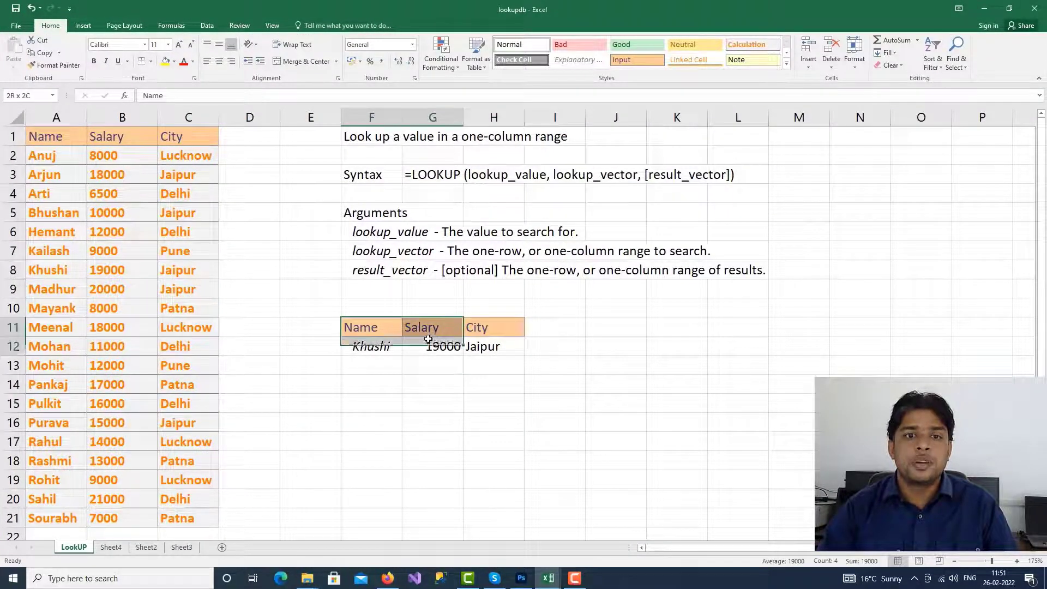
key("ctrl+c")
left_click(362, 421)
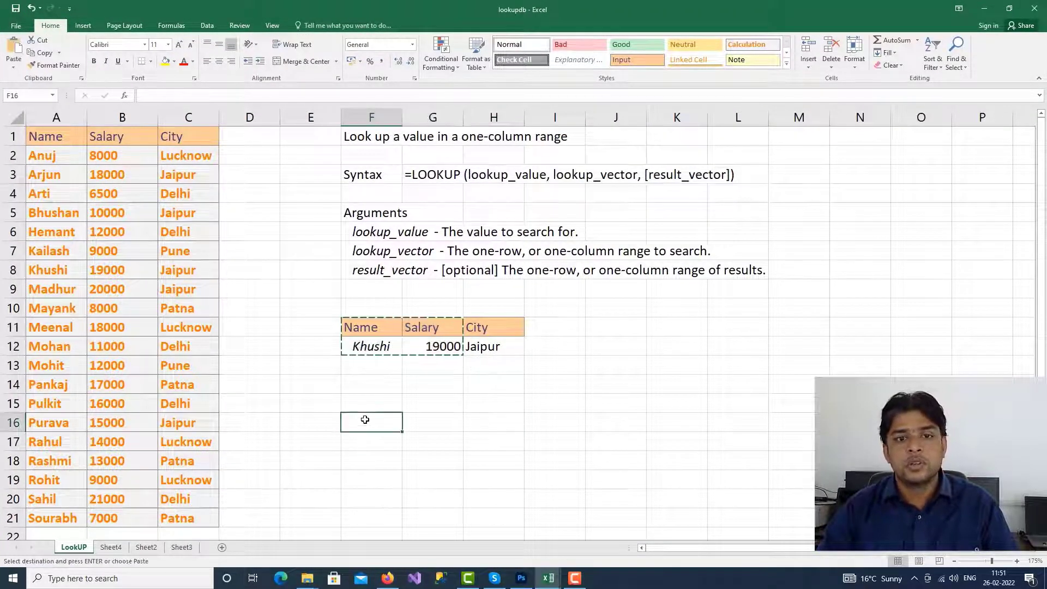
key("ctrl+v")
- Delete the copied salary formula from G17, leaving it blank
left_click(417, 498)
double_click(444, 448)
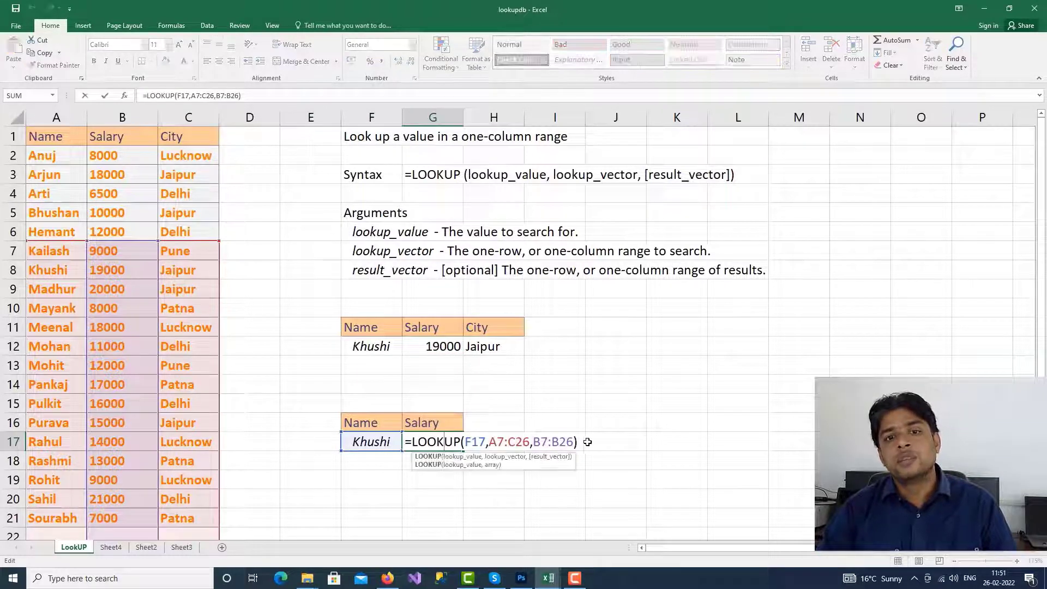
left_click_drag(407, 442, 666, 439)
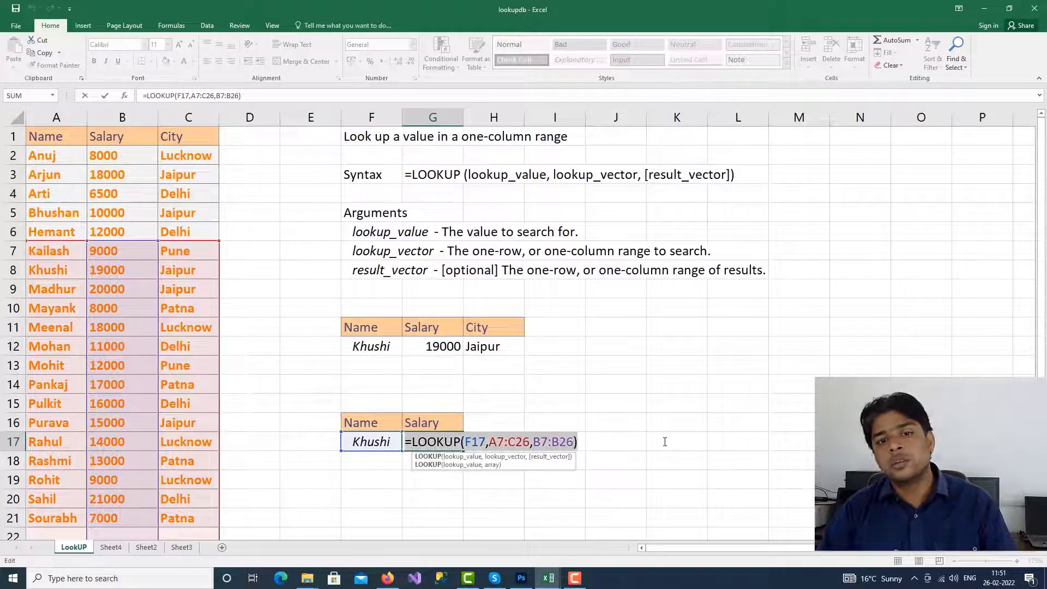
key("BackSpace")
- Enter =LOOKUP(F17,A2:B21) in G17 so it returns Khushi's salary, 19000
left_click(482, 469)
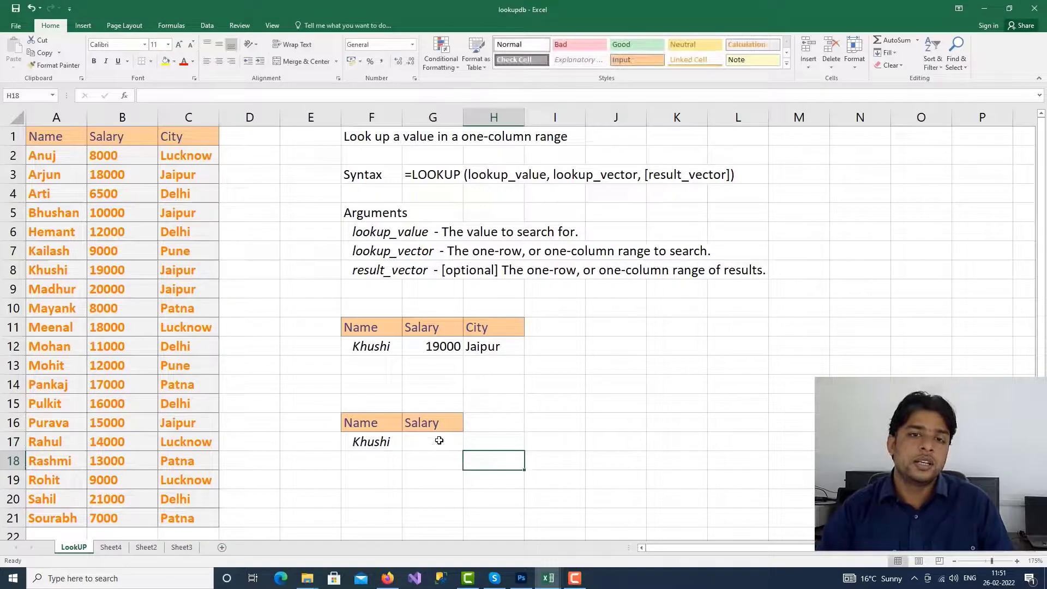
left_click(439, 440)
type("=L")
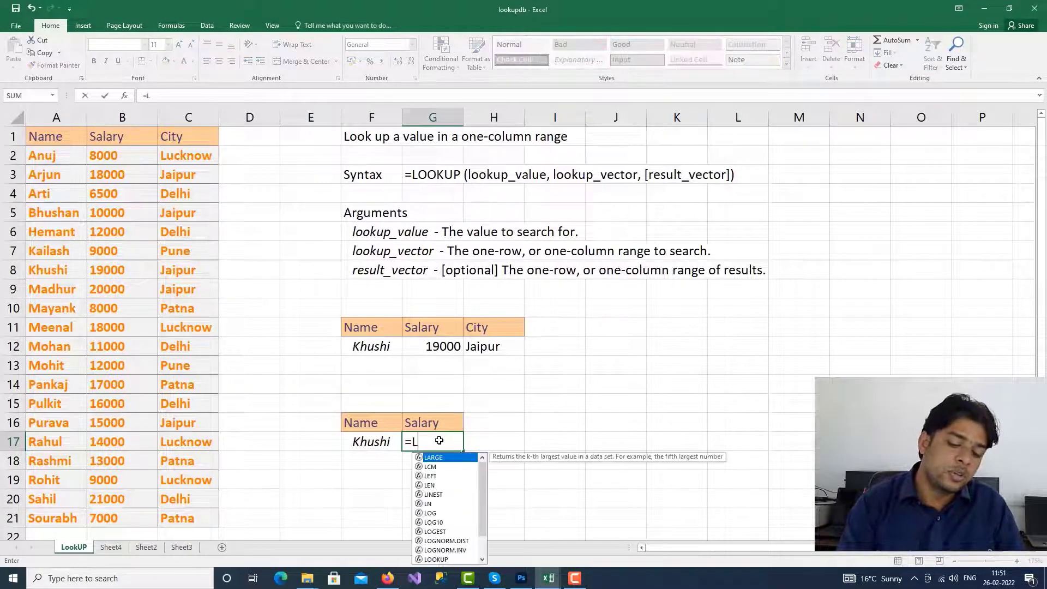
type("OKK")
key("BackSpace")
key("BackSpace")
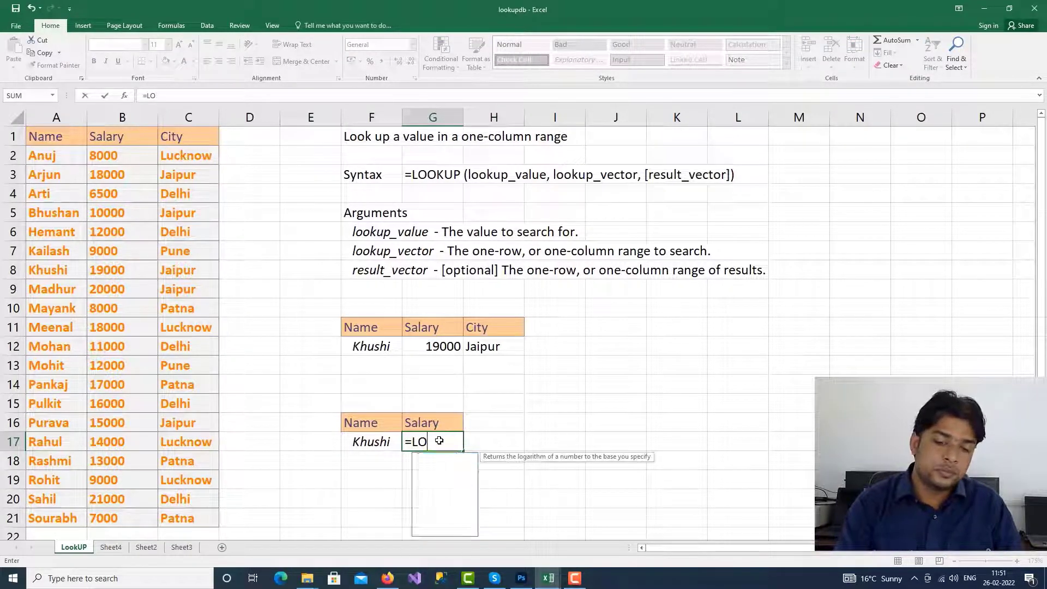
type("OK")
double_click(436, 457)
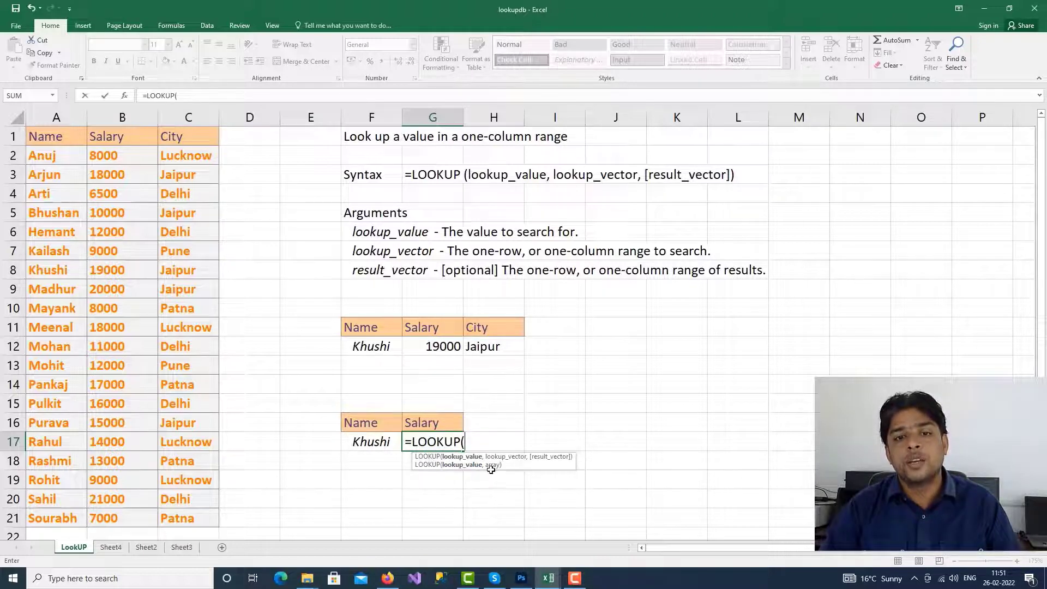
left_click(375, 442)
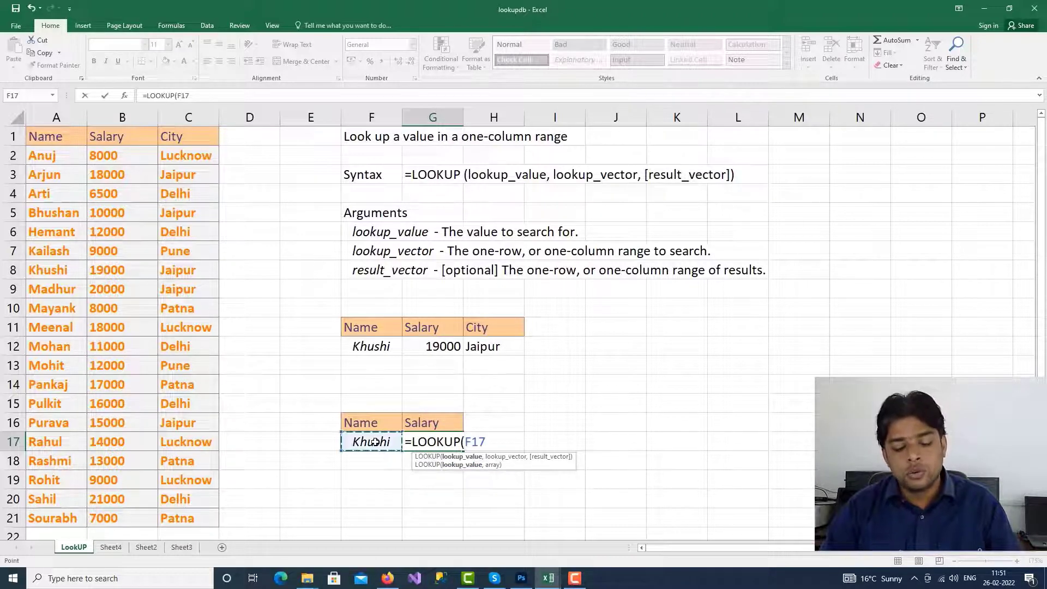
type(",")
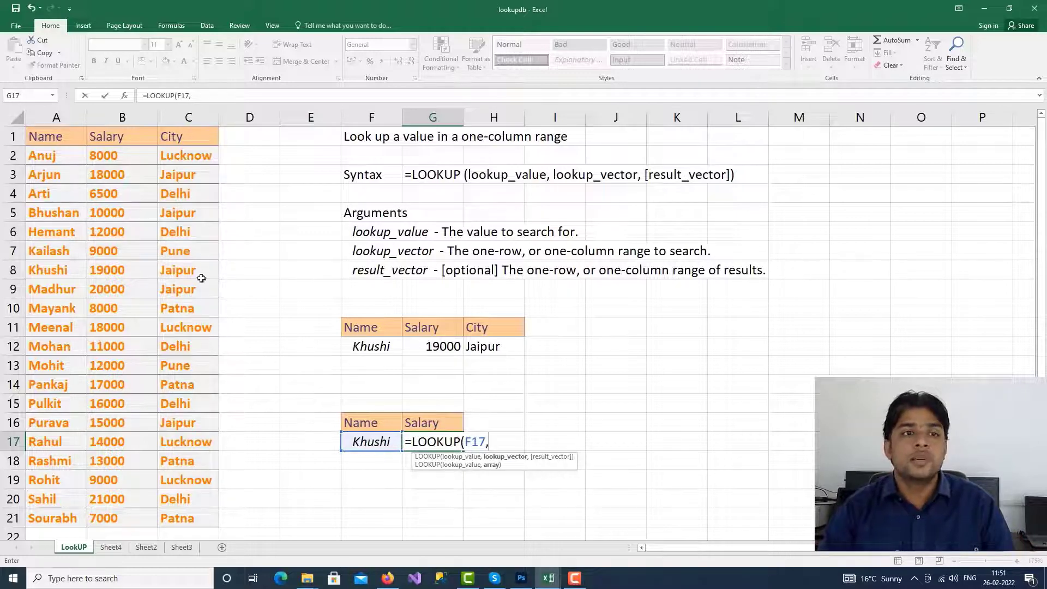
left_click_drag(43, 157, 123, 463)
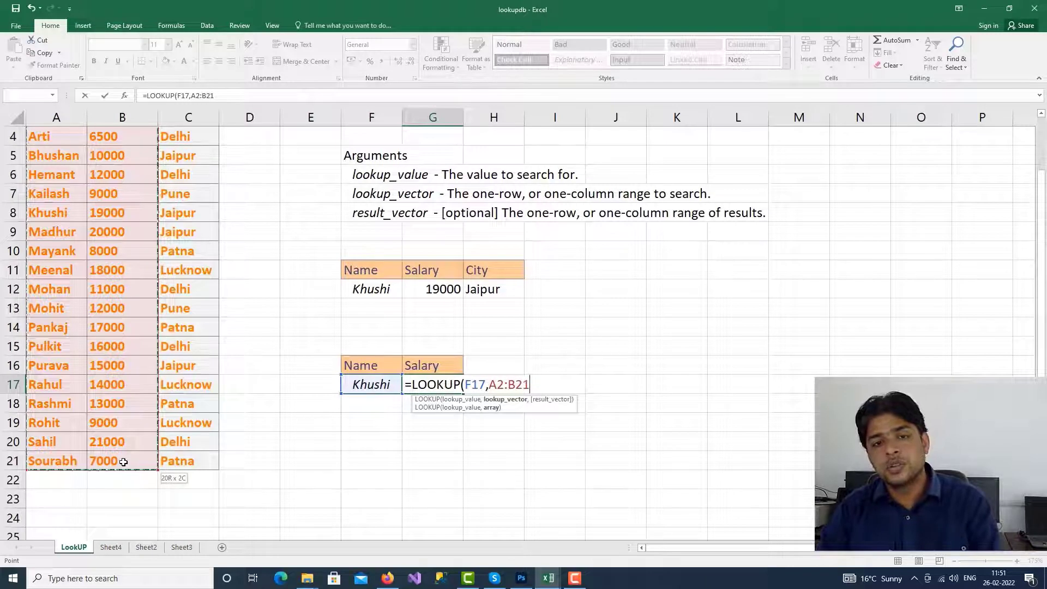
key("Return")
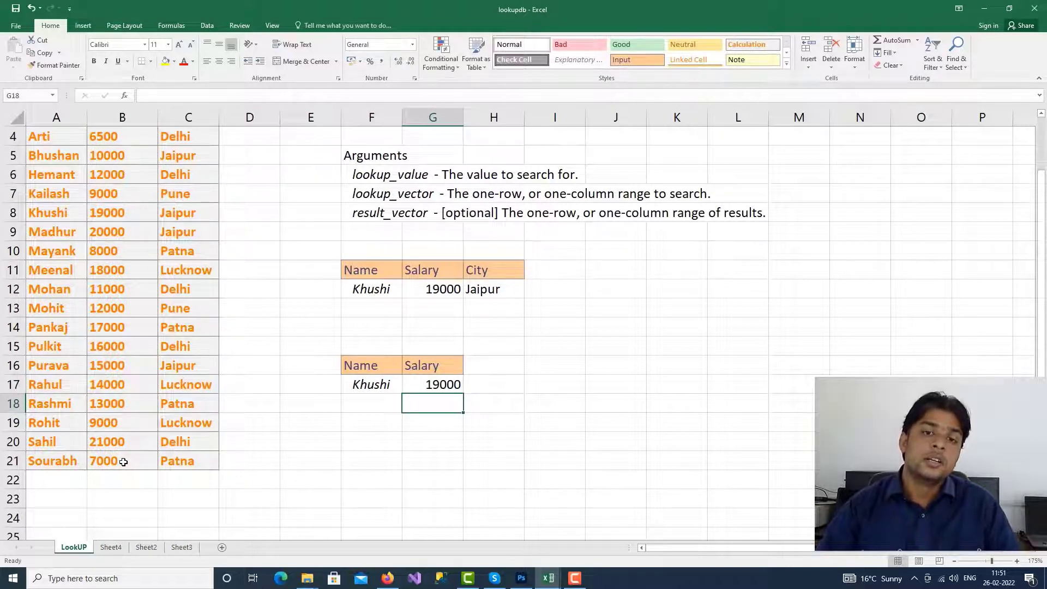
- Copy the City heading from H11 into H16 beside Salary
left_click(485, 270)
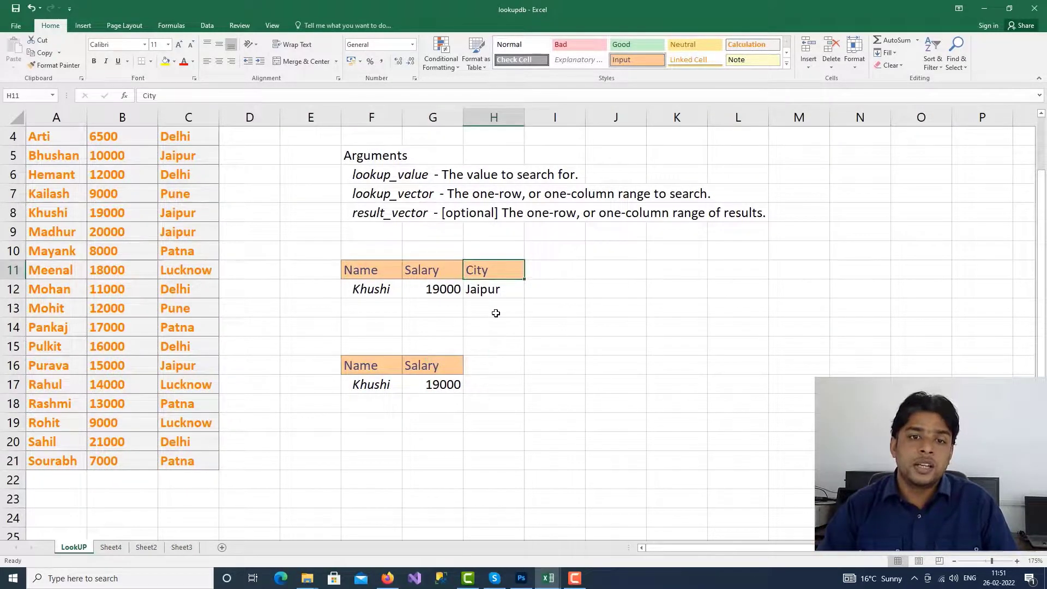
key("ctrl+c")
left_click(479, 364)
key("ctrl+v")
- Enter =LOOKUP(F17,A2:C21) in H17 so it returns Khushi's city, Jaipur
left_click(484, 386)
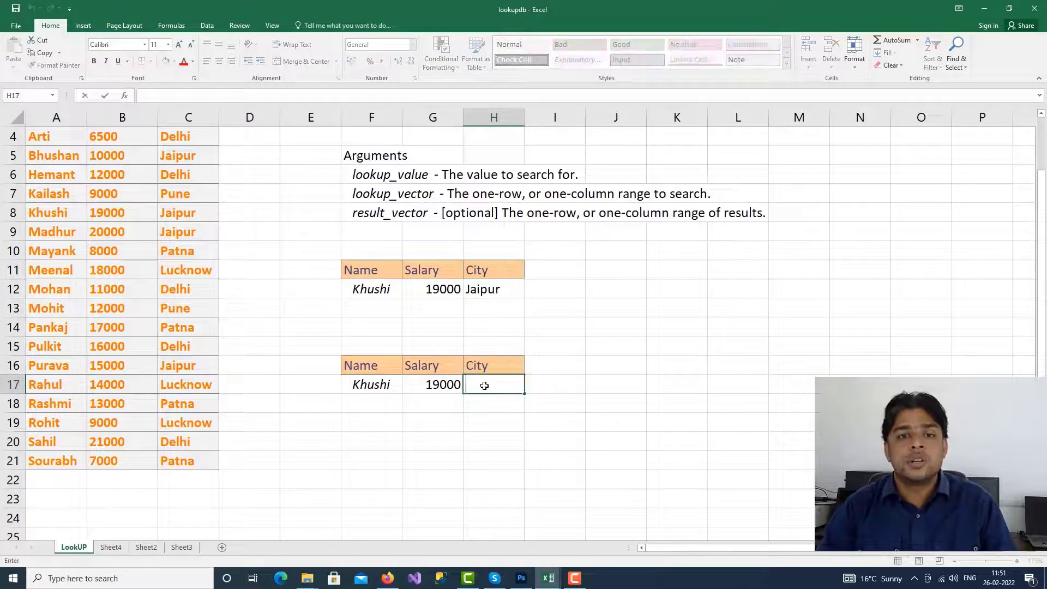
type("=LOKK")
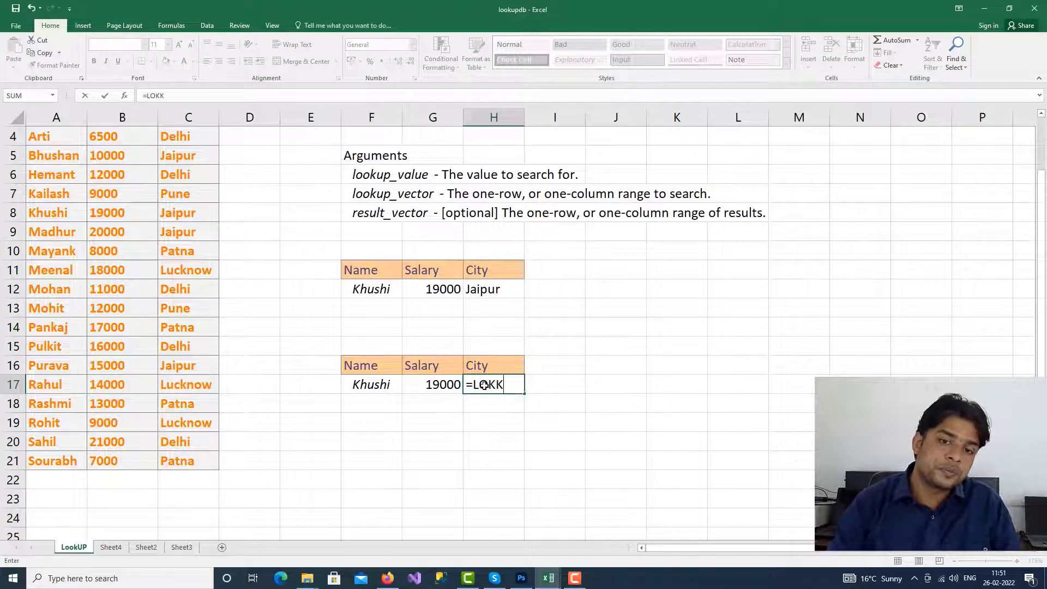
key("BackSpace")
key("BackSpace")
type("OK")
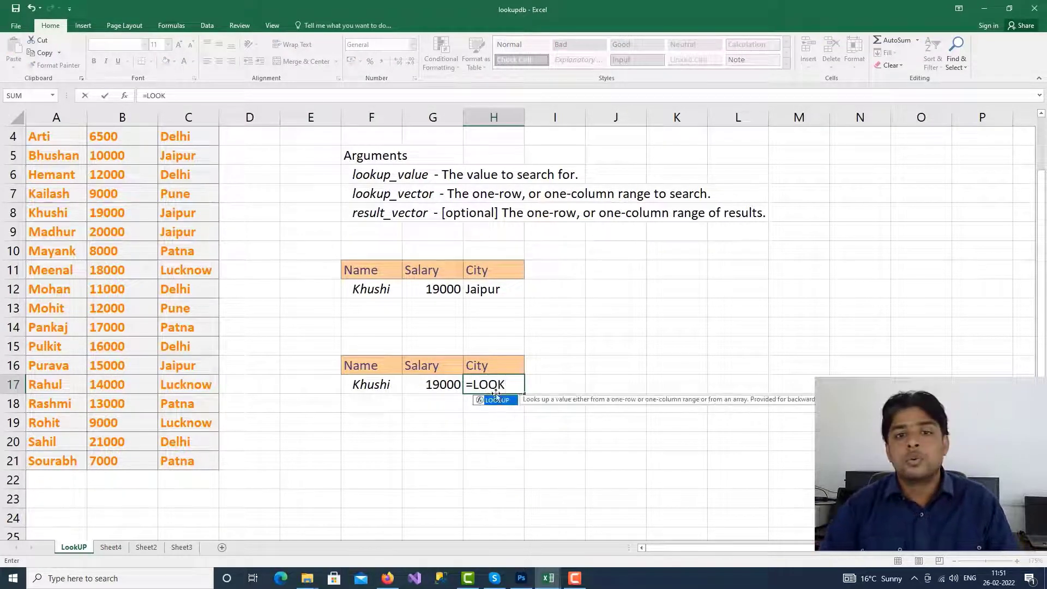
double_click(497, 400)
left_click(372, 385)
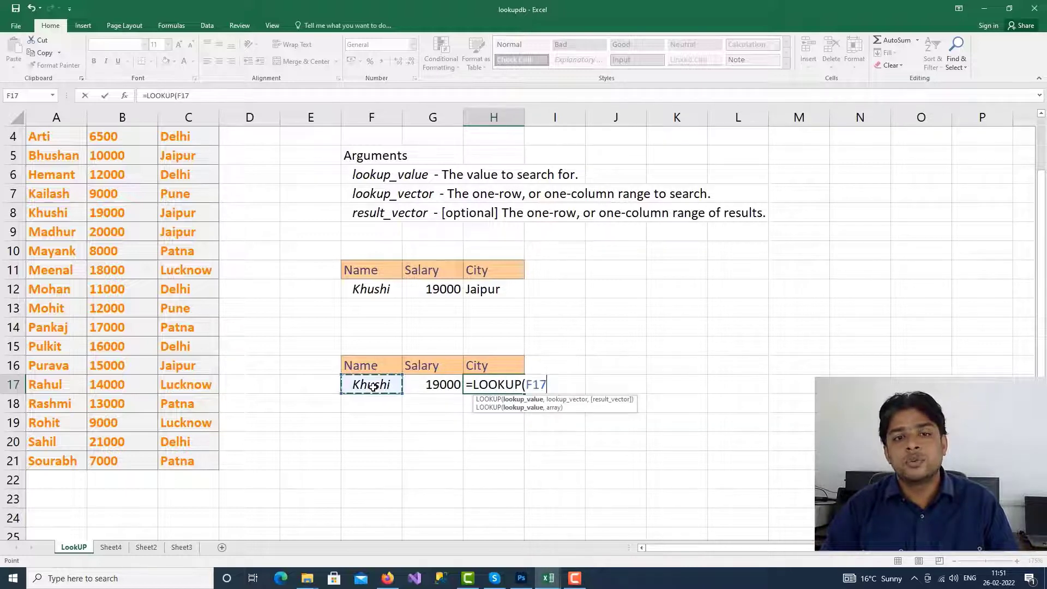
type(",")
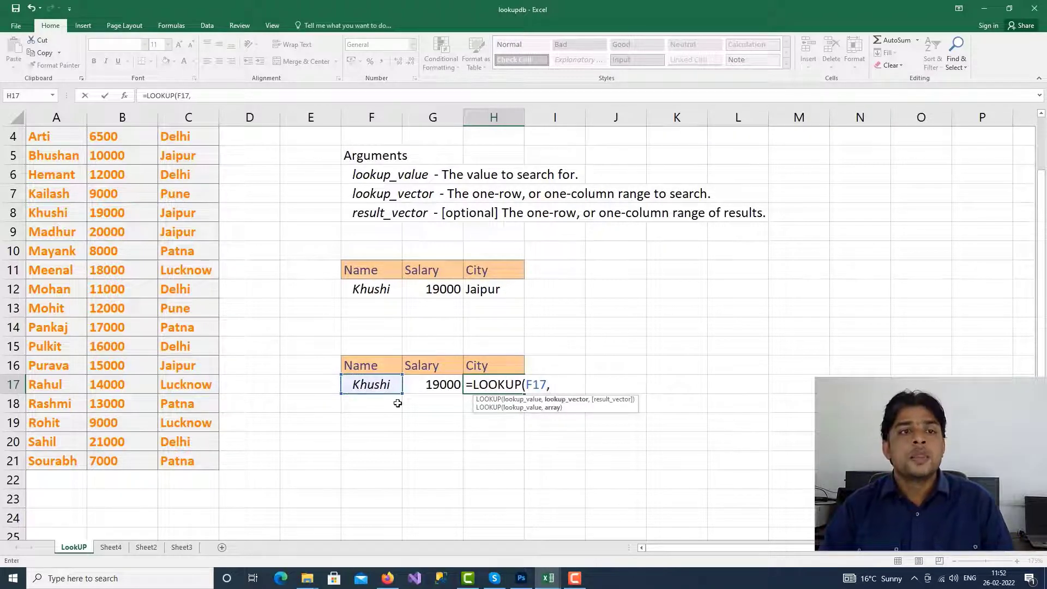
scroll(144, 238, "up", 1)
left_click(52, 155)
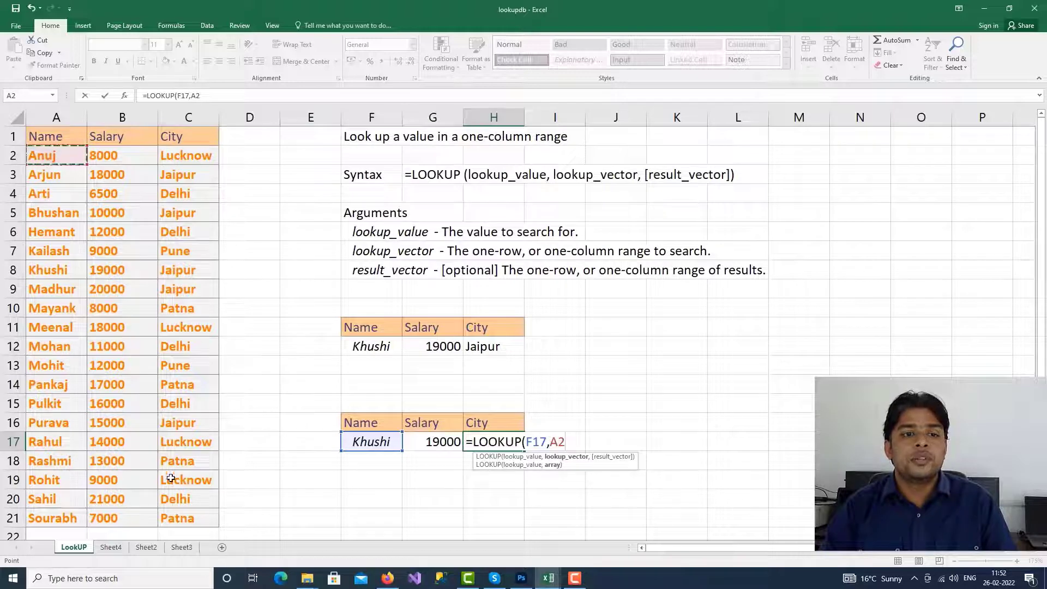
left_click(181, 518, "shift")
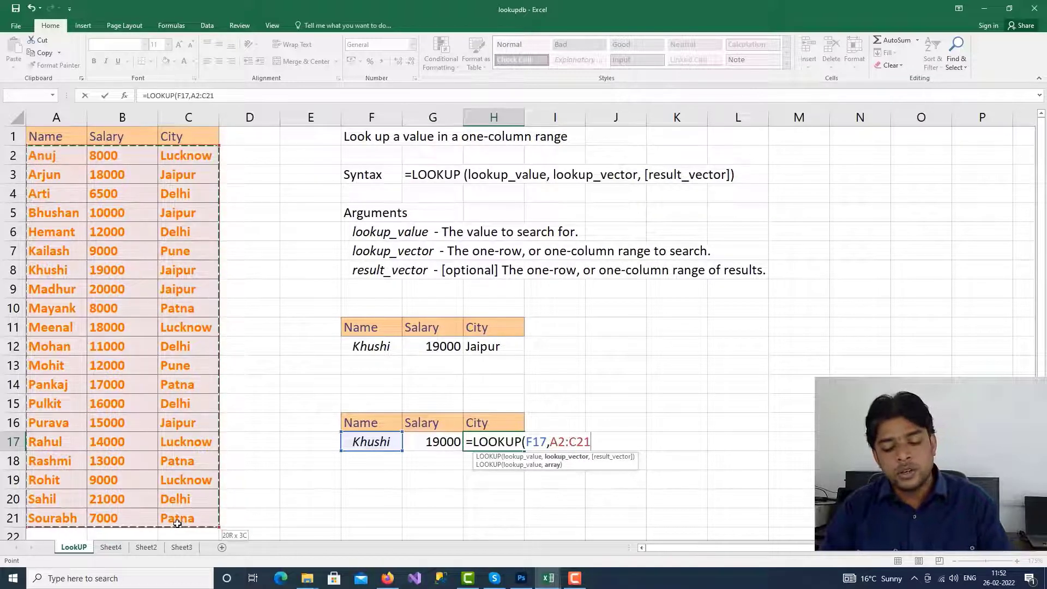
key("Return")
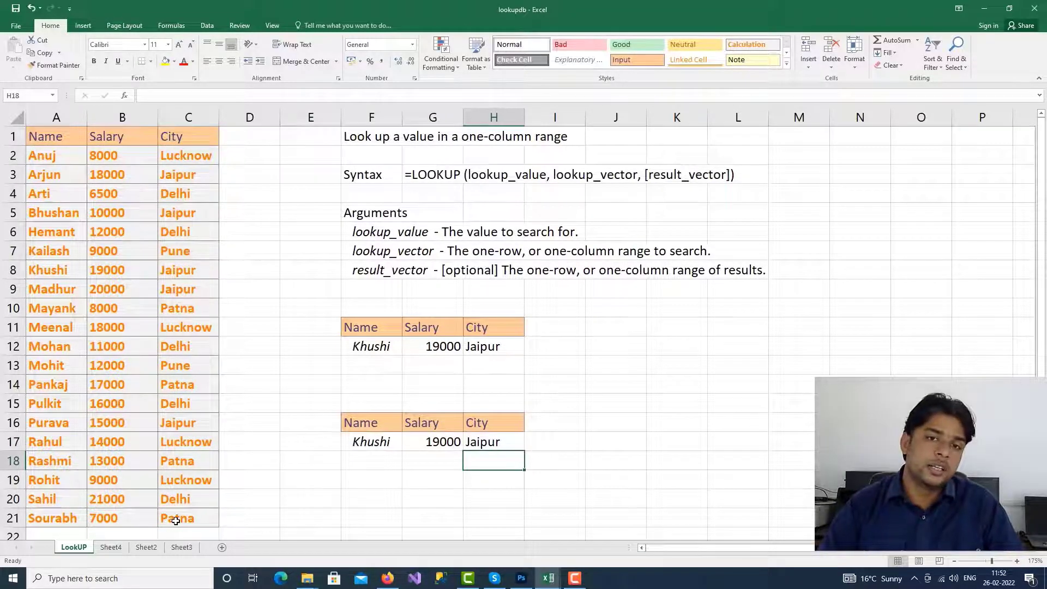